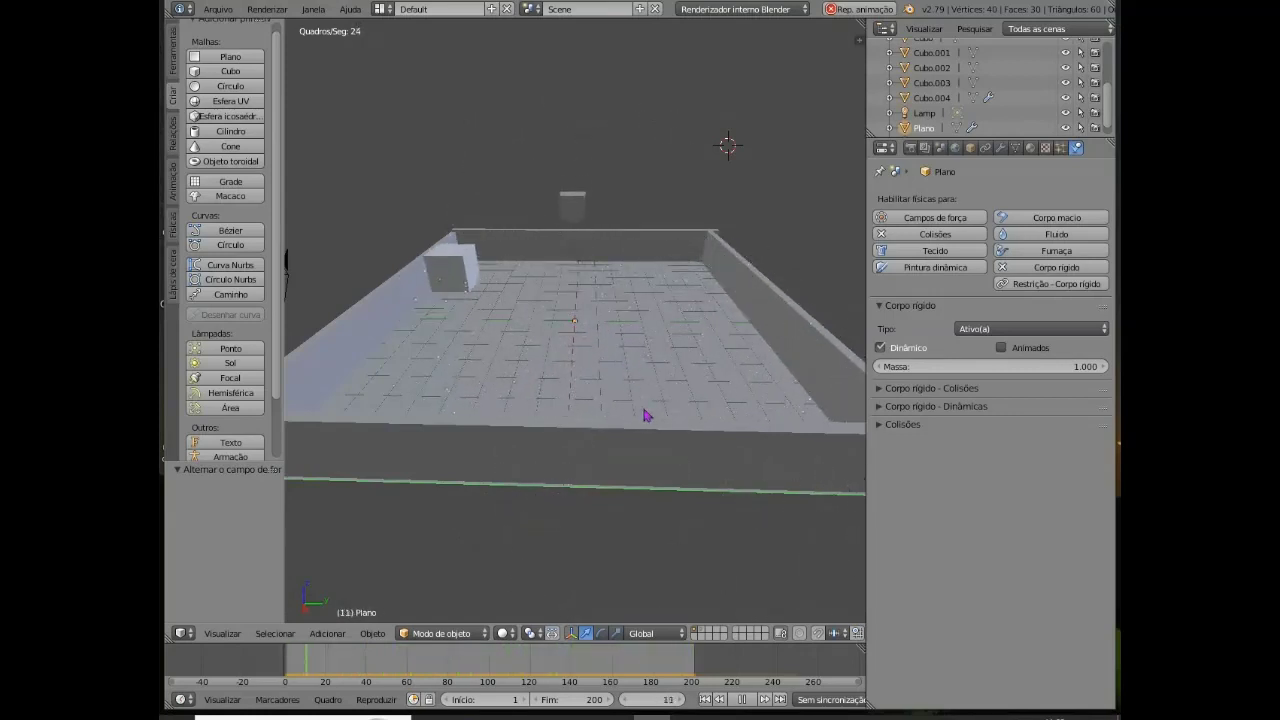
# - Review the modifiers of the floor plane, the particle-emitting cube and Cubo.004, plus Cubo.004's physics settings
pyautogui.scroll(1, 650, 257)
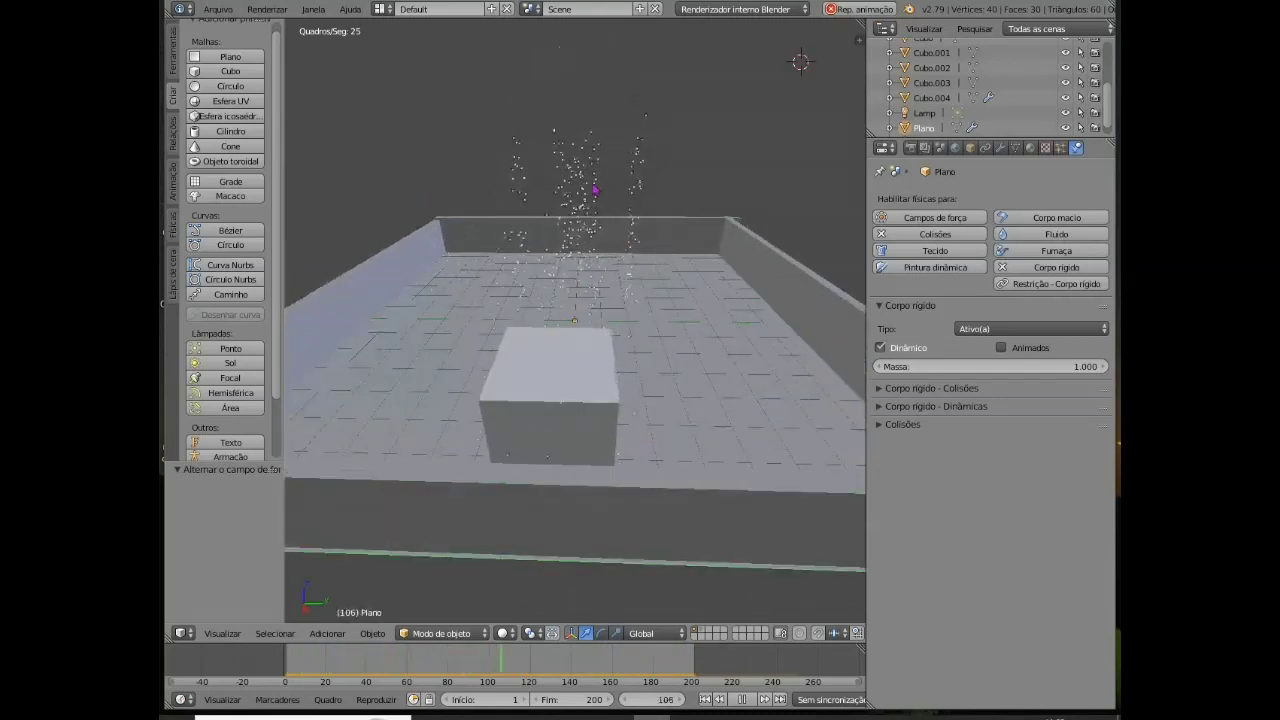
pyautogui.moveTo(643, 373); pyautogui.dragTo(514, 289, button='middle')
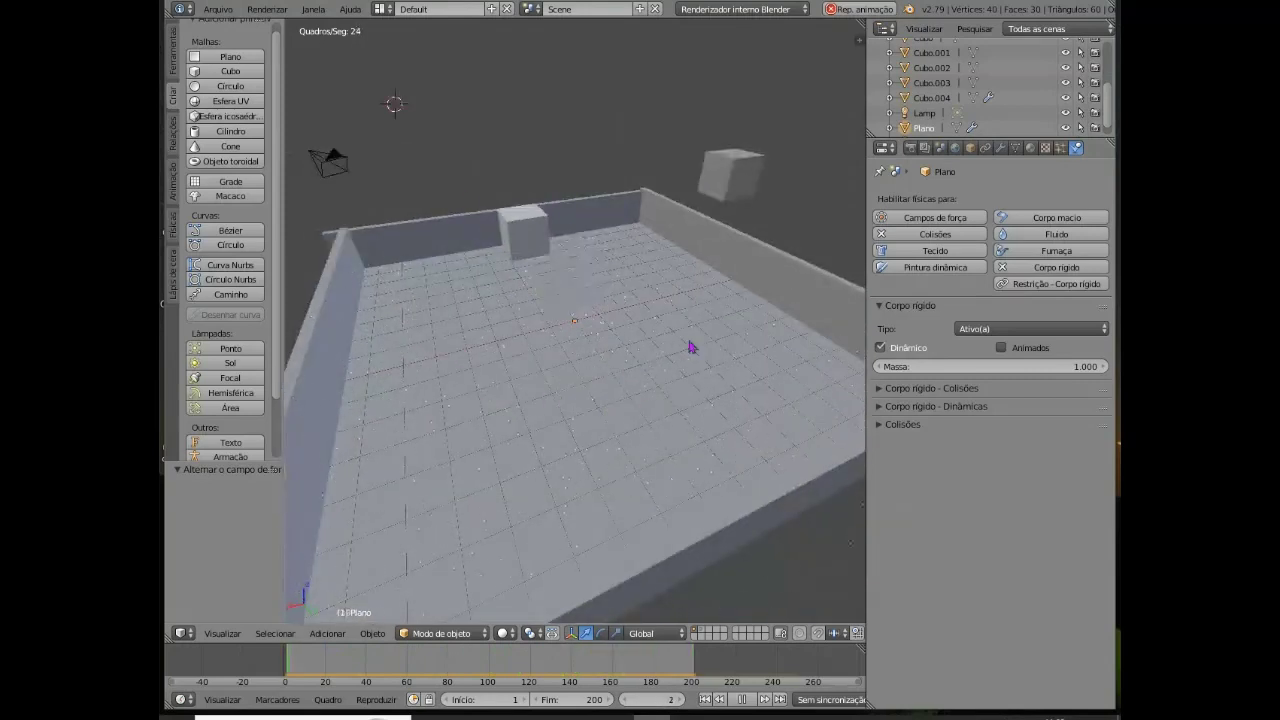
pyautogui.moveTo(691, 351); pyautogui.dragTo(561, 367, button='middle')
pyautogui.scroll(-1, 562, 367)
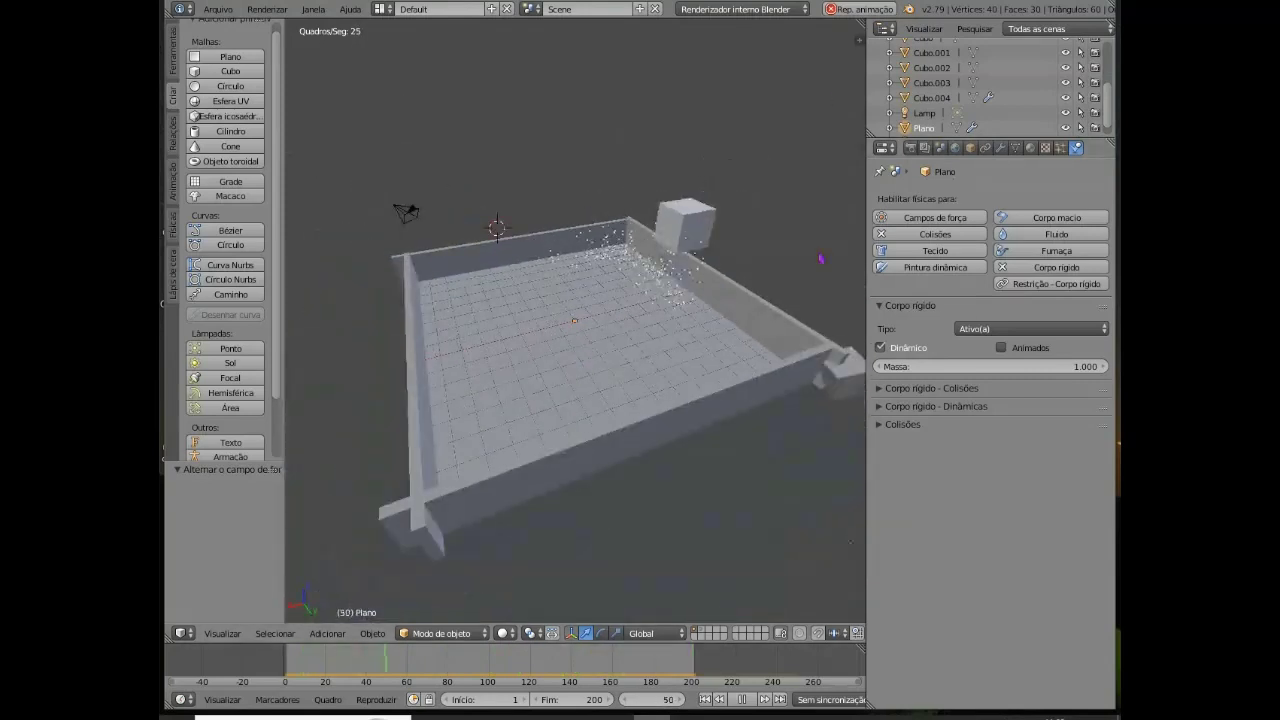
pyautogui.click(1000, 148)
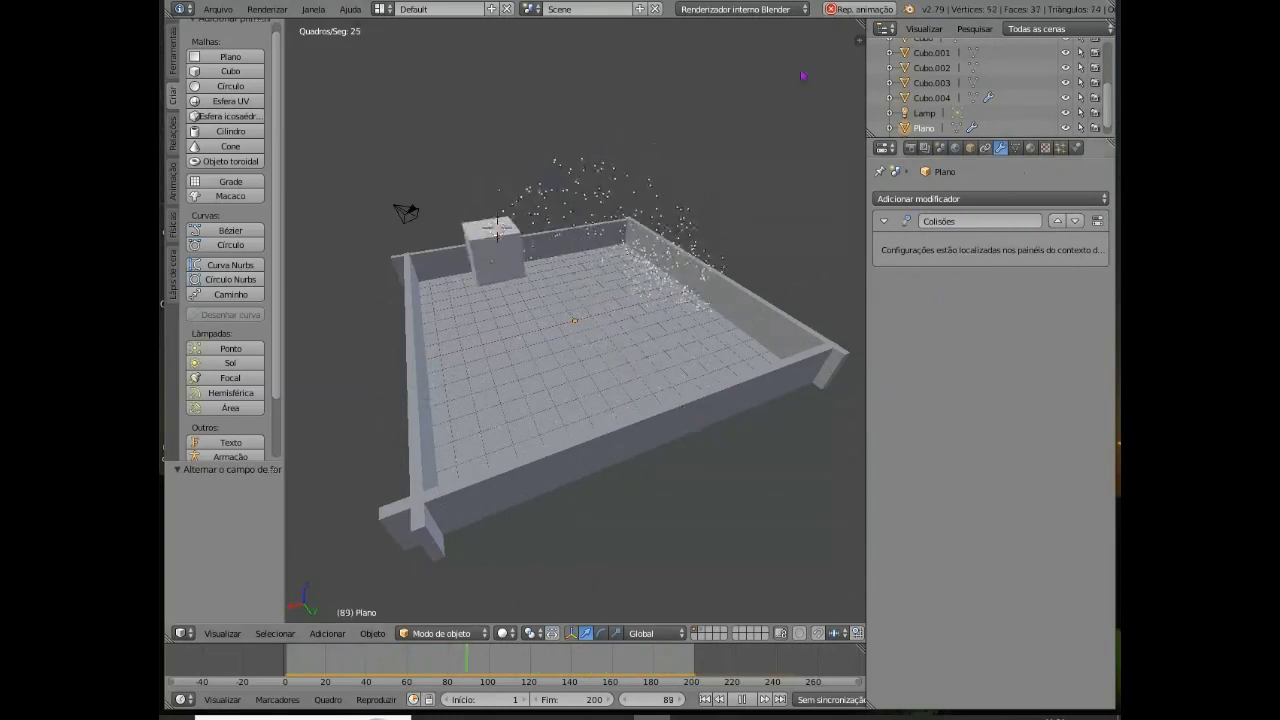
pyautogui.rightClick(448, 303)
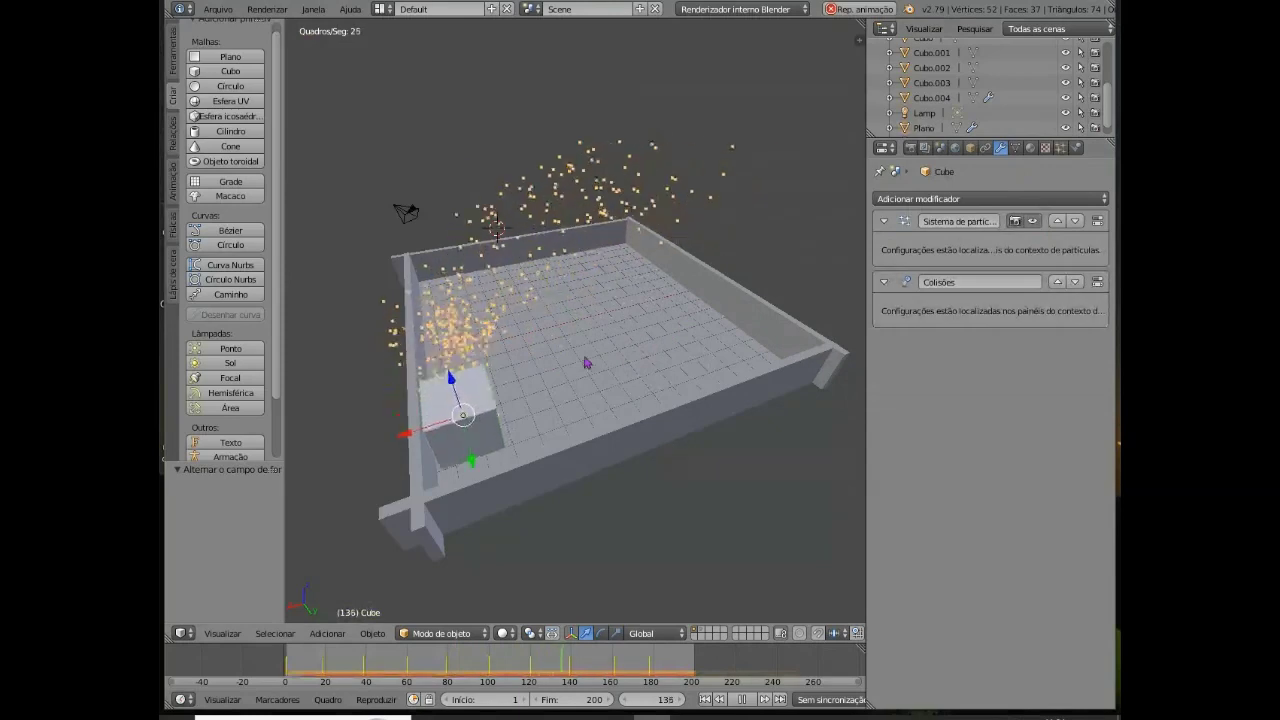
pyautogui.moveTo(640, 318); pyautogui.dragTo(378, 309, button='middle')
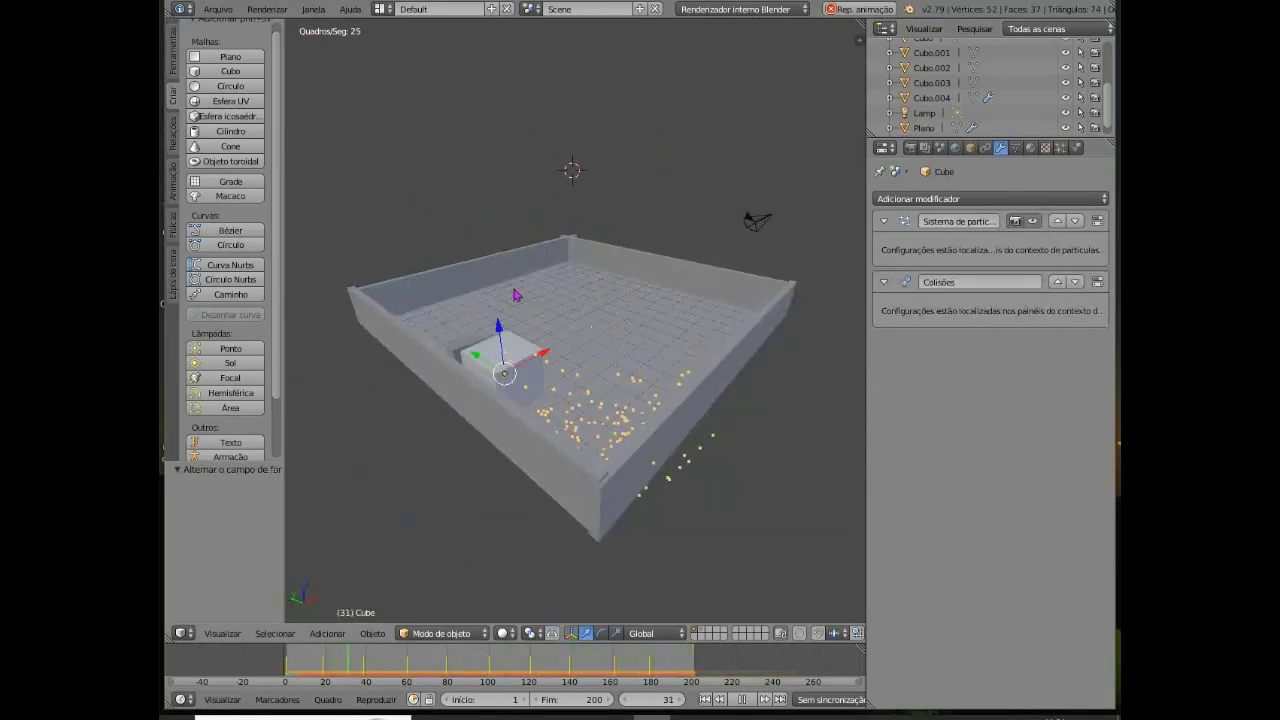
pyautogui.rightClick(315, 317)
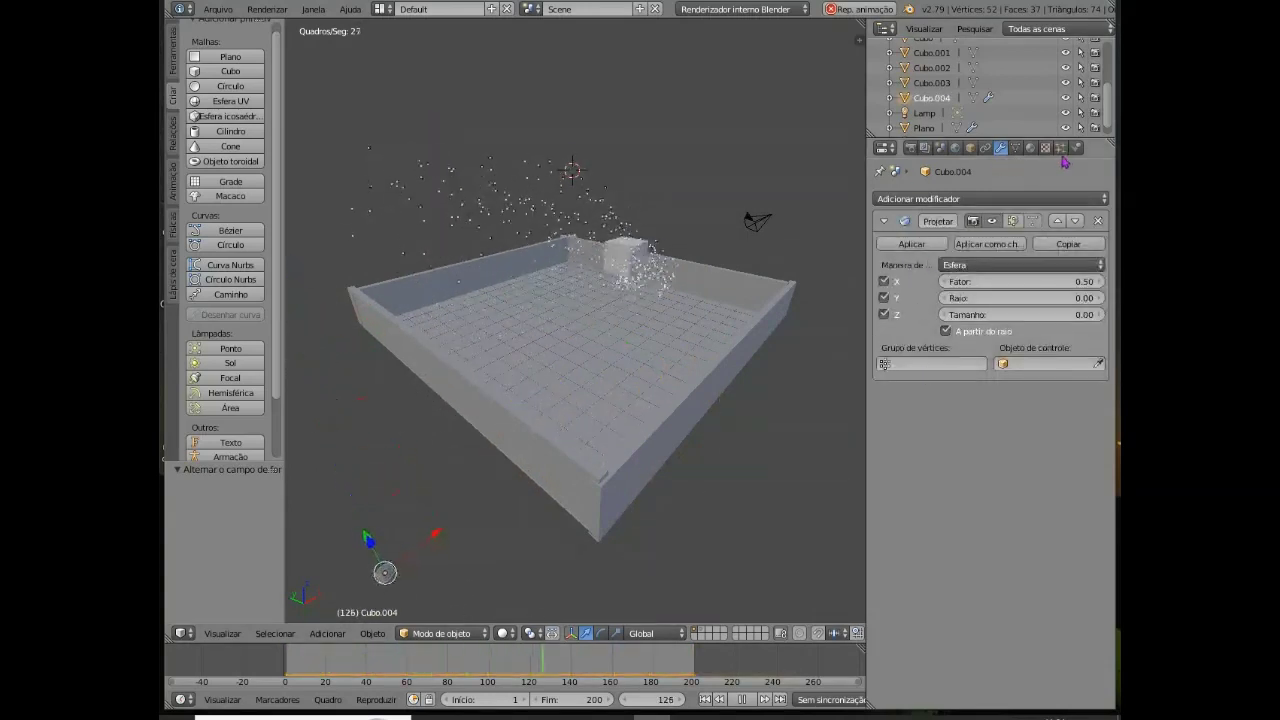
pyautogui.click(1075, 148)
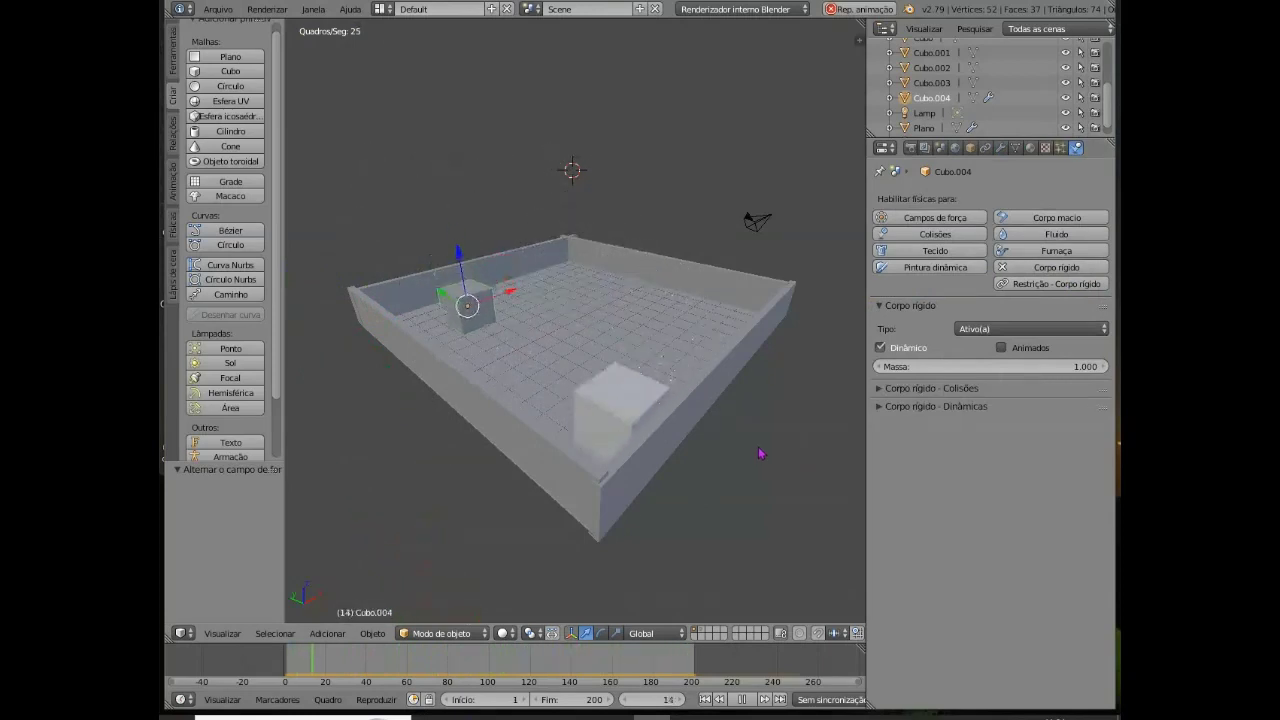
# - Examine the running rigid-body and particle simulation inside the walled floor from several angles and distances
pyautogui.scroll(-1, 709, 428)
pyautogui.scroll(5, 672, 262)
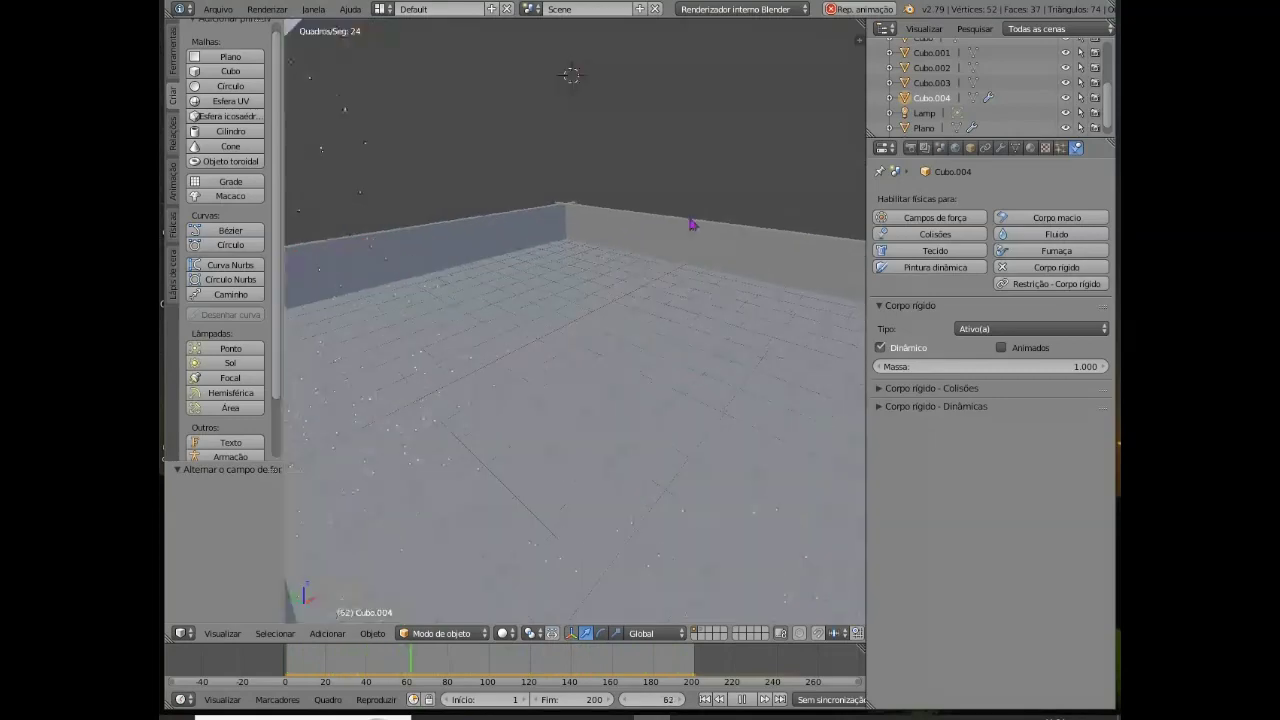
pyautogui.moveTo(691, 226); pyautogui.dragTo(480, 240, button='middle')
pyautogui.scroll(-3, 643, 331)
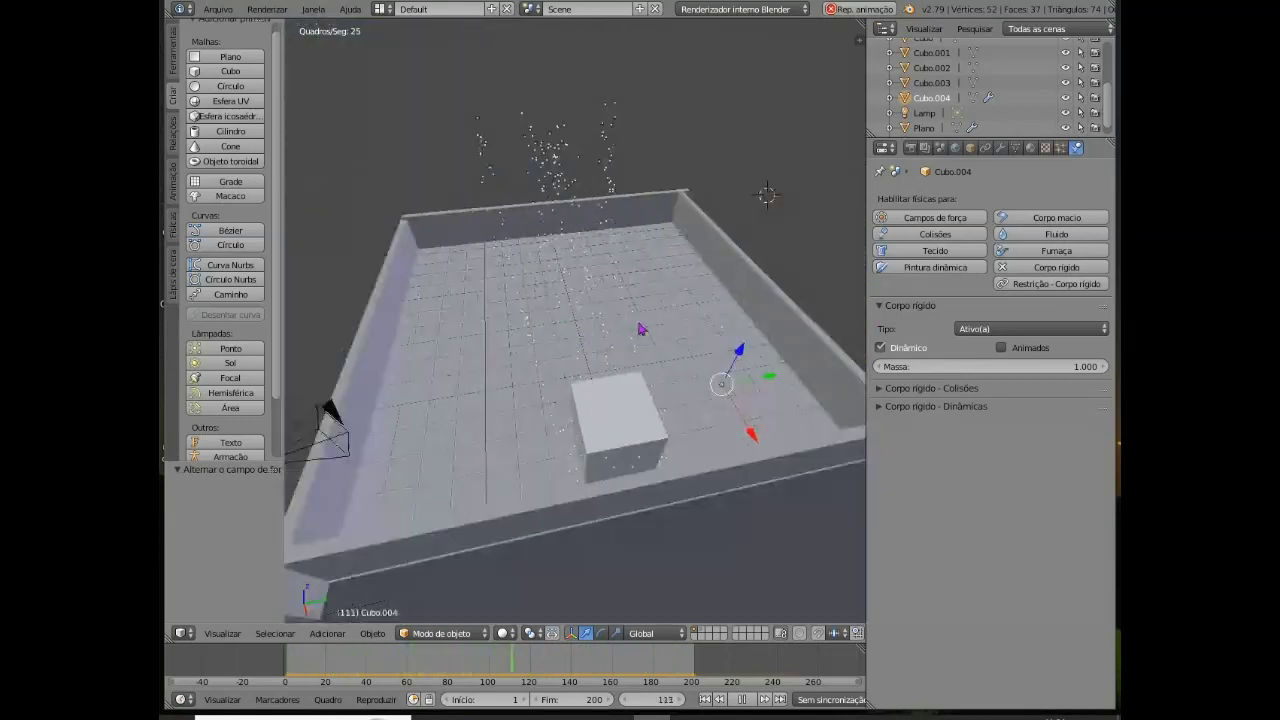
pyautogui.moveTo(643, 331)
pyautogui.mouseDown(button='middle')
pyautogui.moveTo(617, 314)
pyautogui.moveTo(630, 319)
pyautogui.mouseUp(button='middle')
pyautogui.scroll(3, 635, 317)
pyautogui.scroll(-3, 634, 320)
pyautogui.scroll(-2, 631, 320)
pyautogui.scroll(3, 630, 320)
pyautogui.scroll(-4, 631, 320)
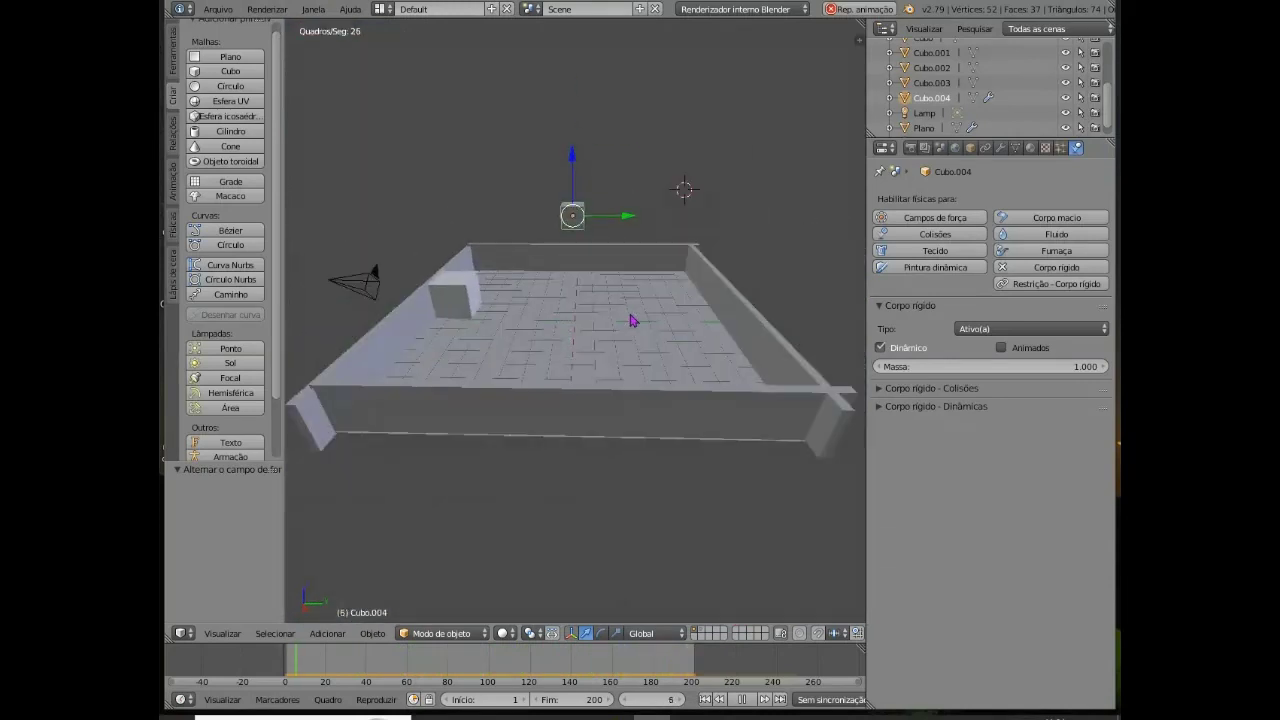
pyautogui.scroll(5, 631, 320)
pyautogui.scroll(-3, 631, 320)
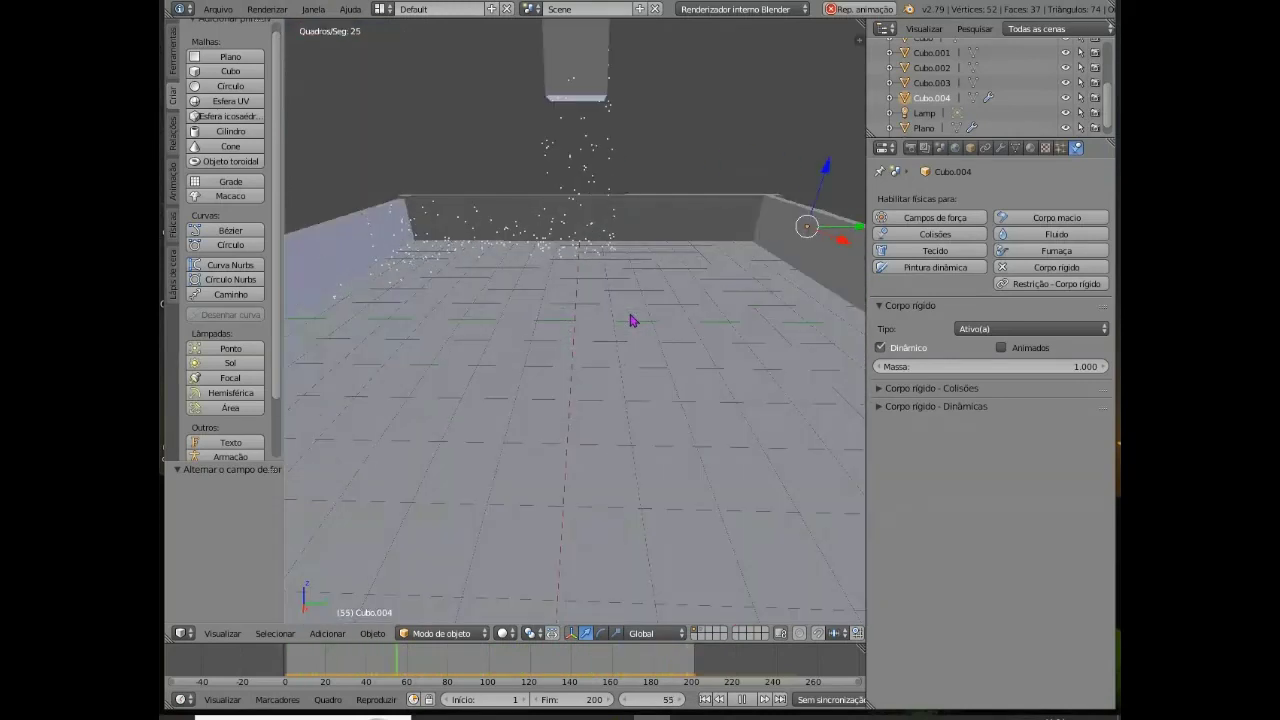
pyautogui.moveTo(629, 320); pyautogui.dragTo(646, 302, button='middle')
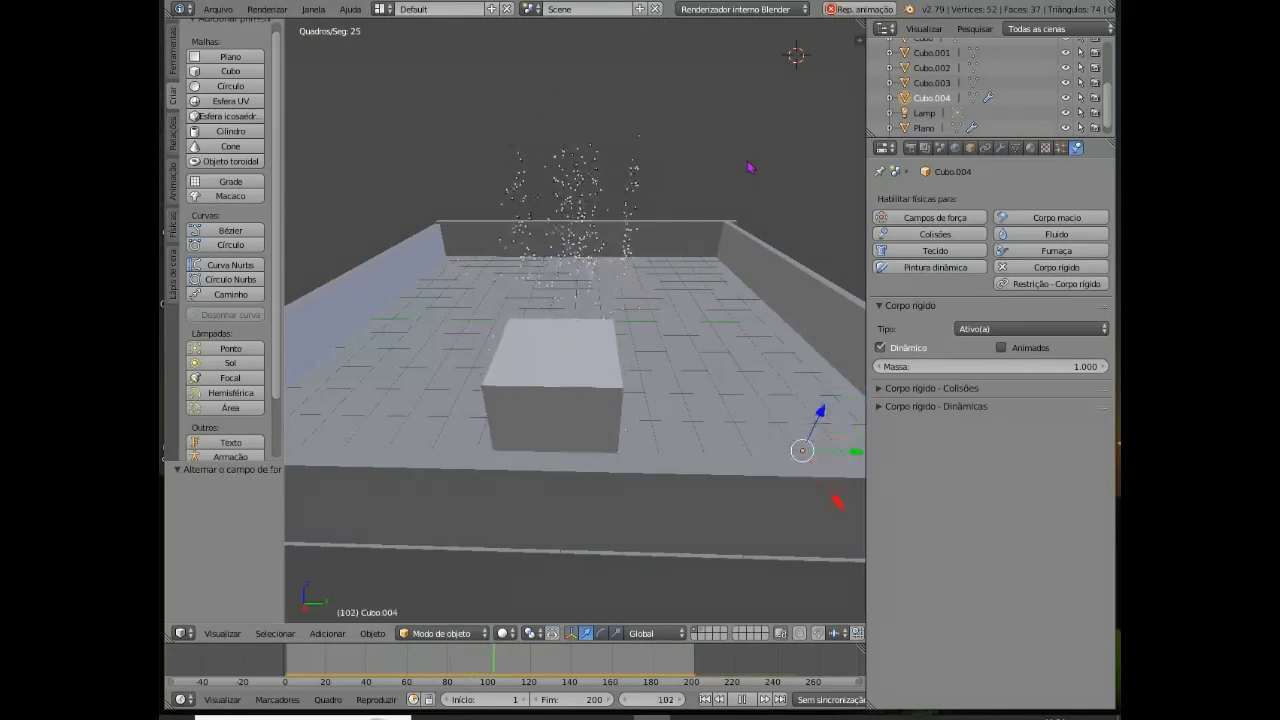
pyautogui.moveTo(700, 170); pyautogui.dragTo(590, 217, button='middle')
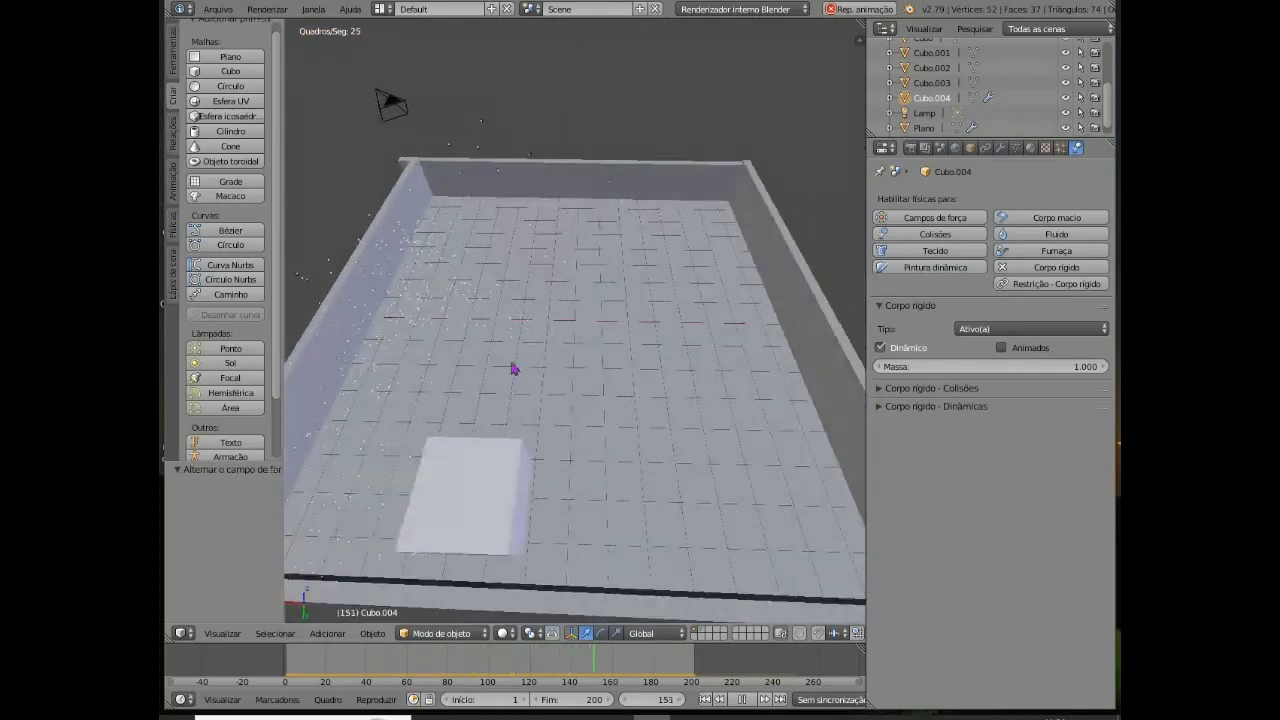
pyautogui.click(229, 72)
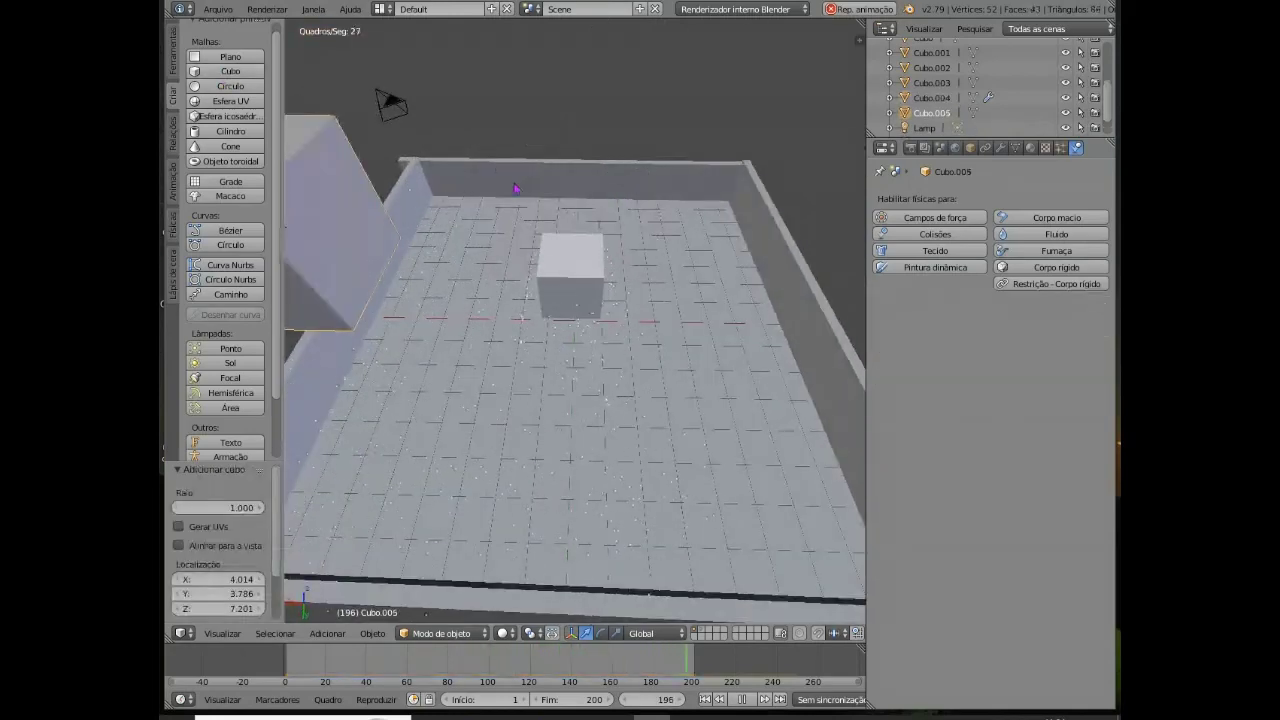
pyautogui.scroll(-2, 509, 214)
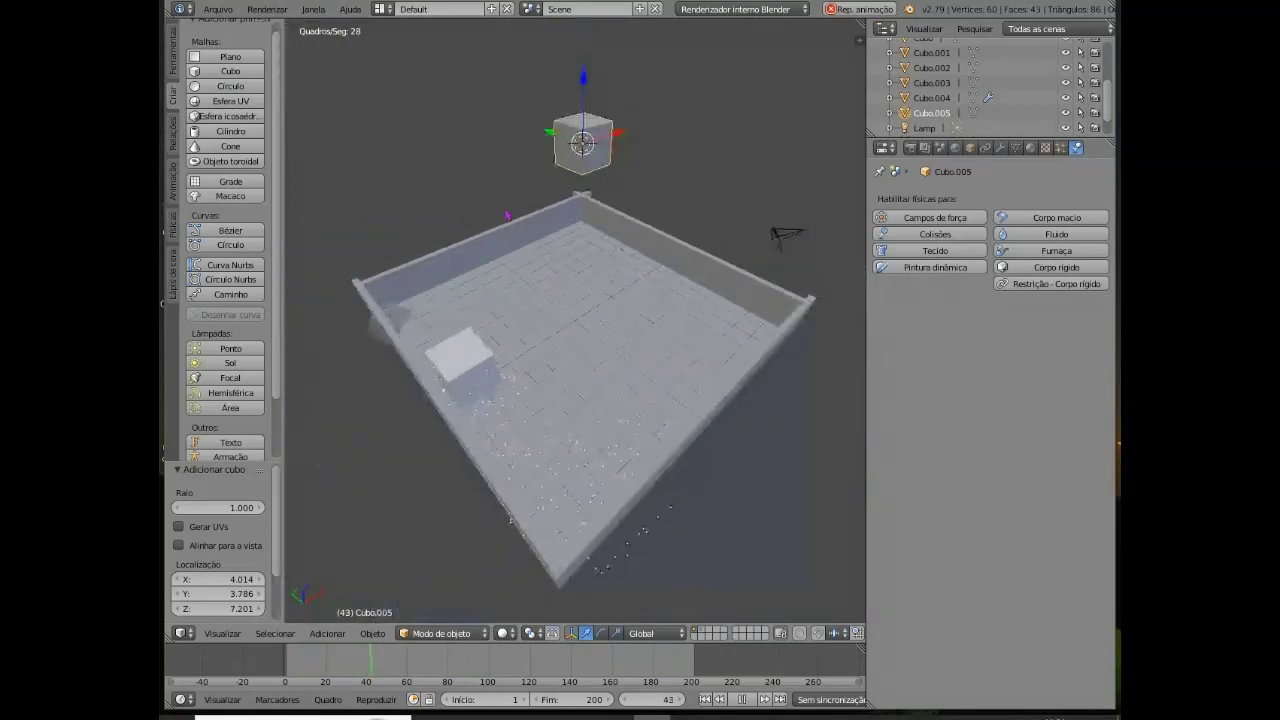
pyautogui.scroll(1, 590, 170)
pyautogui.moveTo(583, 58); pyautogui.dragTo(585, 75)
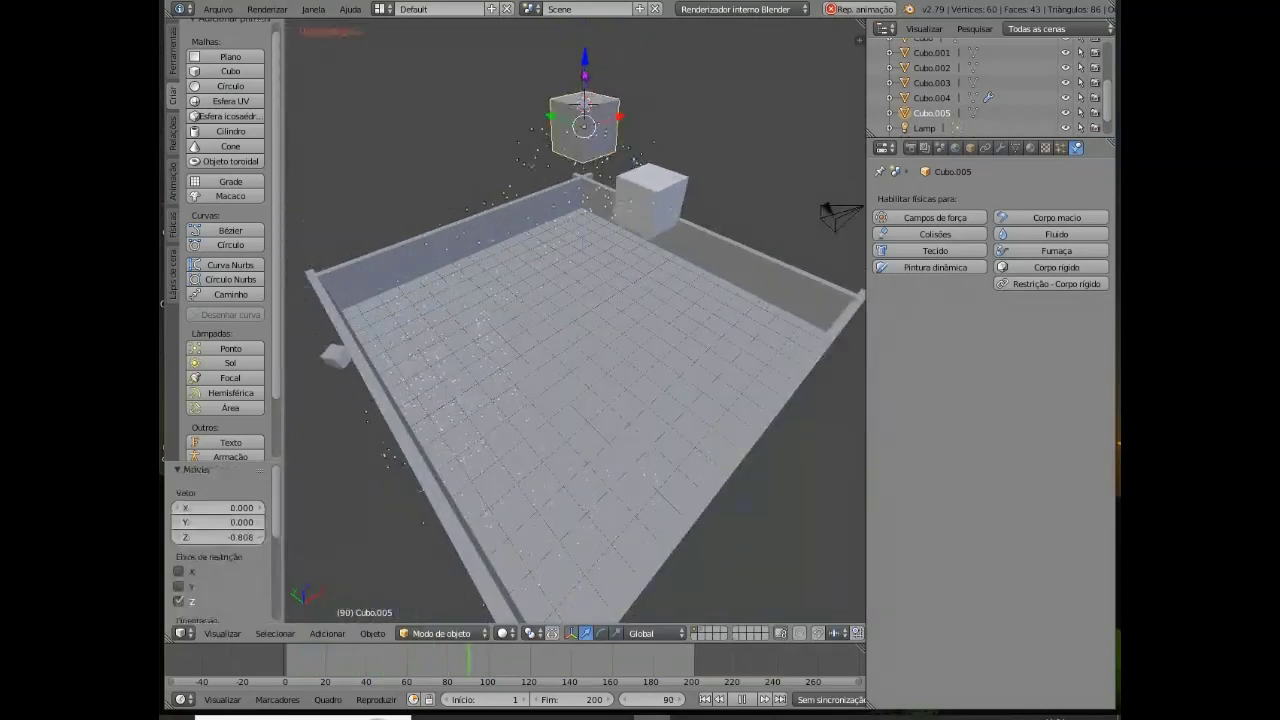
pyautogui.scroll(2, 594, 166)
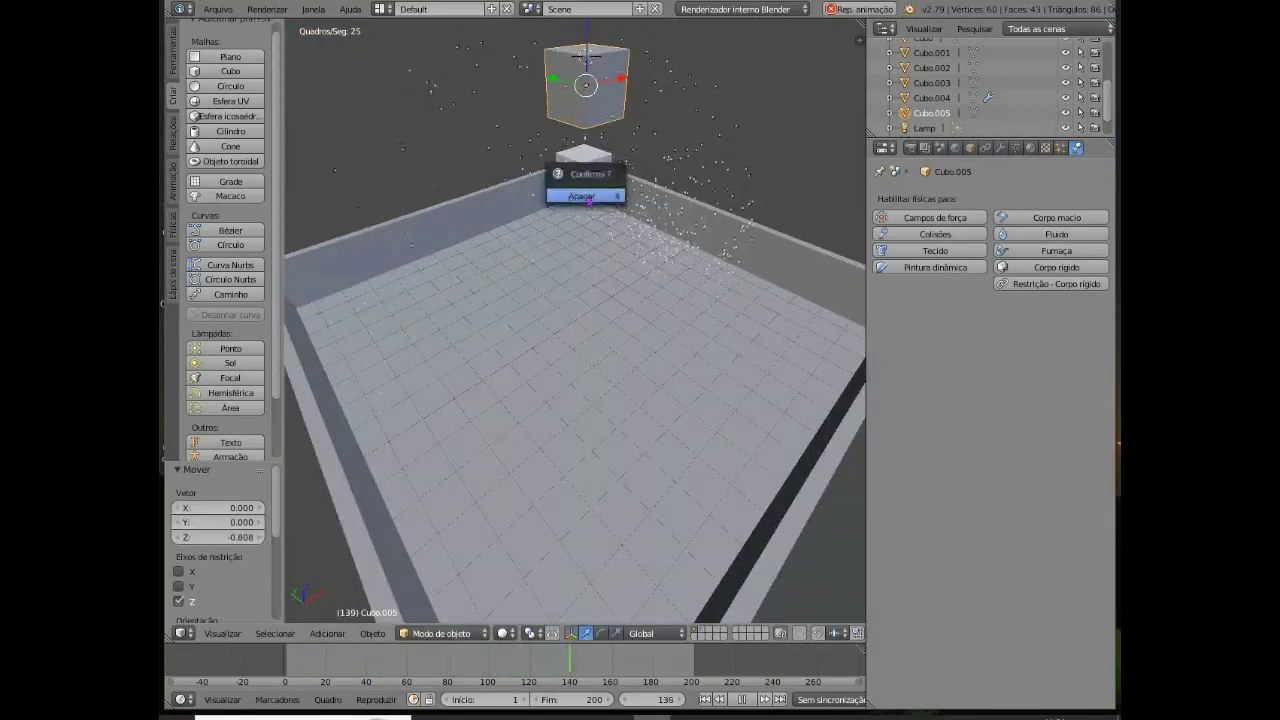
pyautogui.press('x')
pyautogui.click(507, 100)
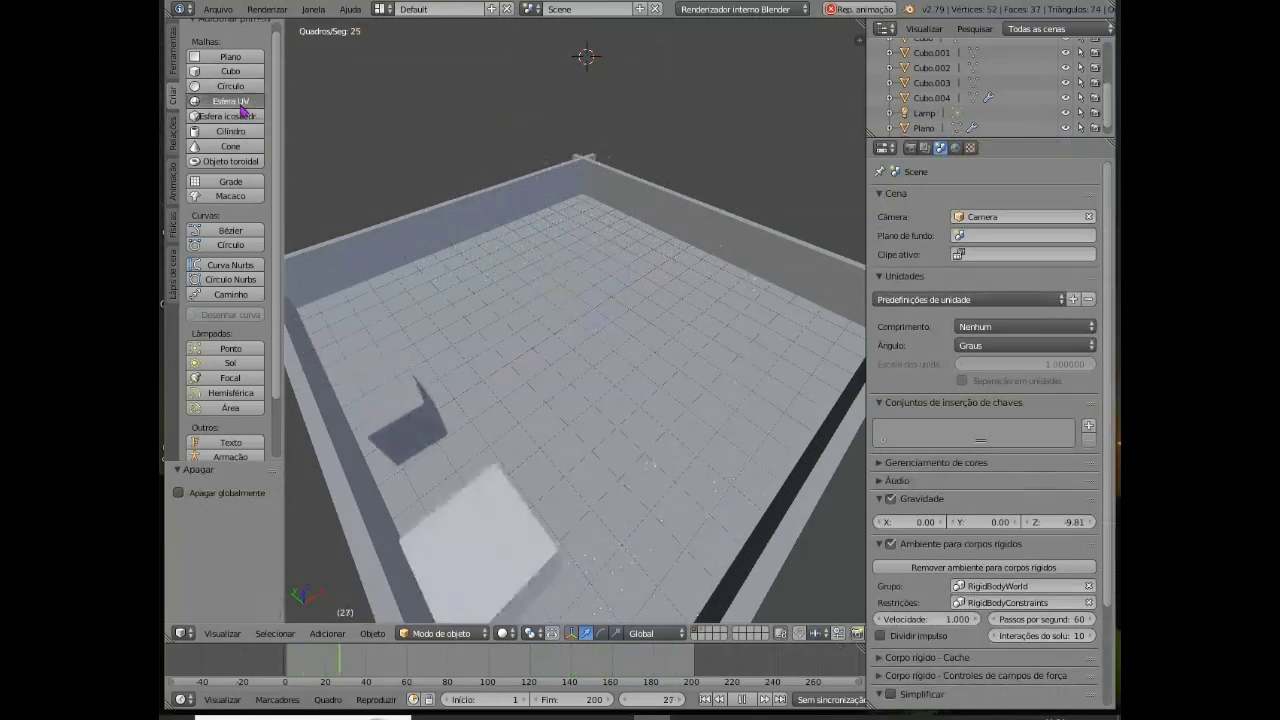
# - Add a UV sphere with 32 segments, 16 rings and size 1 at the 3D cursor
pyautogui.click(245, 102)
pyautogui.scroll(3, 586, 80)
pyautogui.scroll(-6, 578, 80)
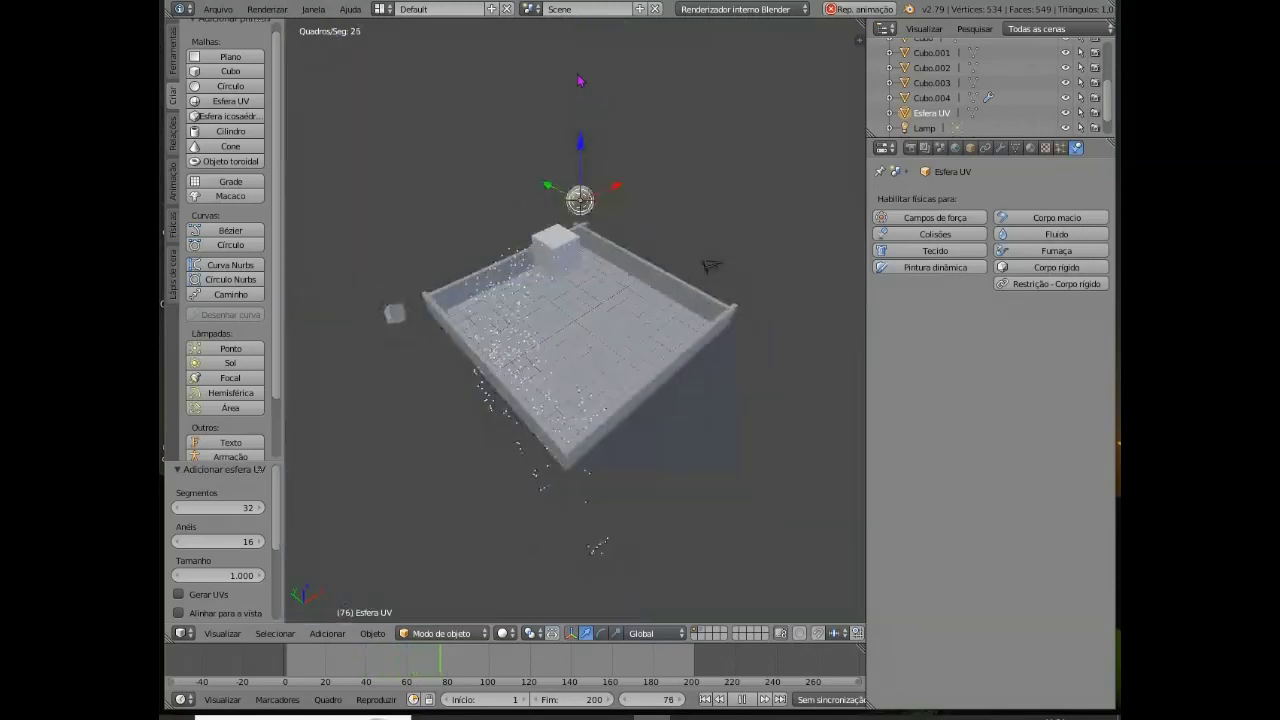
pyautogui.scroll(3, 608, 45)
pyautogui.moveTo(612, 62); pyautogui.dragTo(536, 131, button='middle')
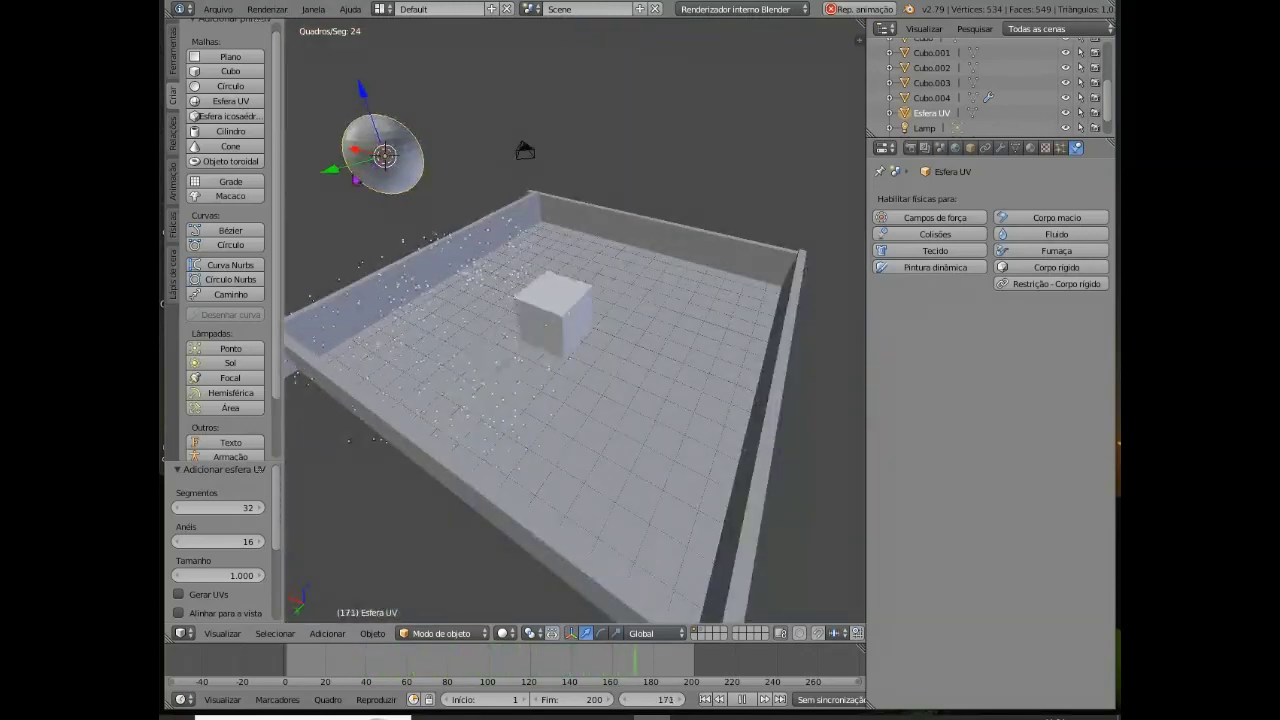
# - Move the UV sphere about -7.079 along the Y axis and about -0.510 along Z
pyautogui.press('g')
pyautogui.press('y')
pyautogui.press('Return')
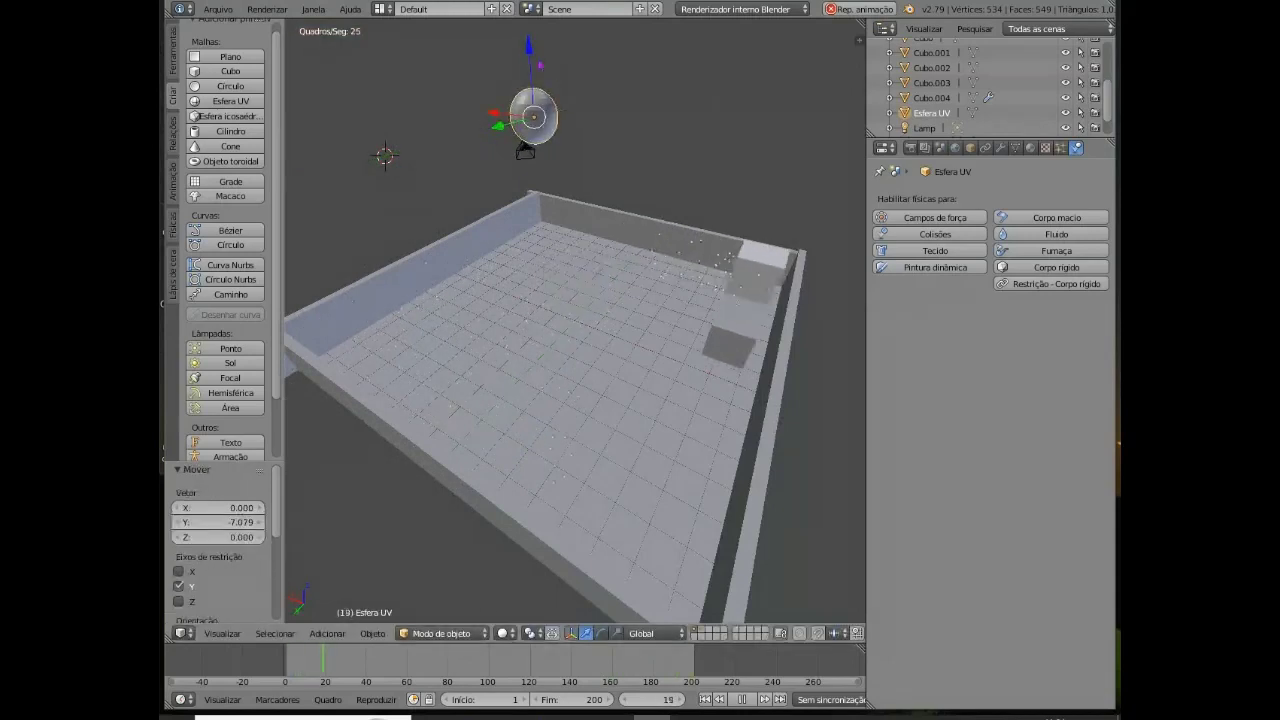
pyautogui.moveTo(530, 50); pyautogui.dragTo(535, 67)
# - Reposition the UV sphere above the walled floor by moving it along the X axis and about 0.404 along Y
pyautogui.scroll(4, 559, 59)
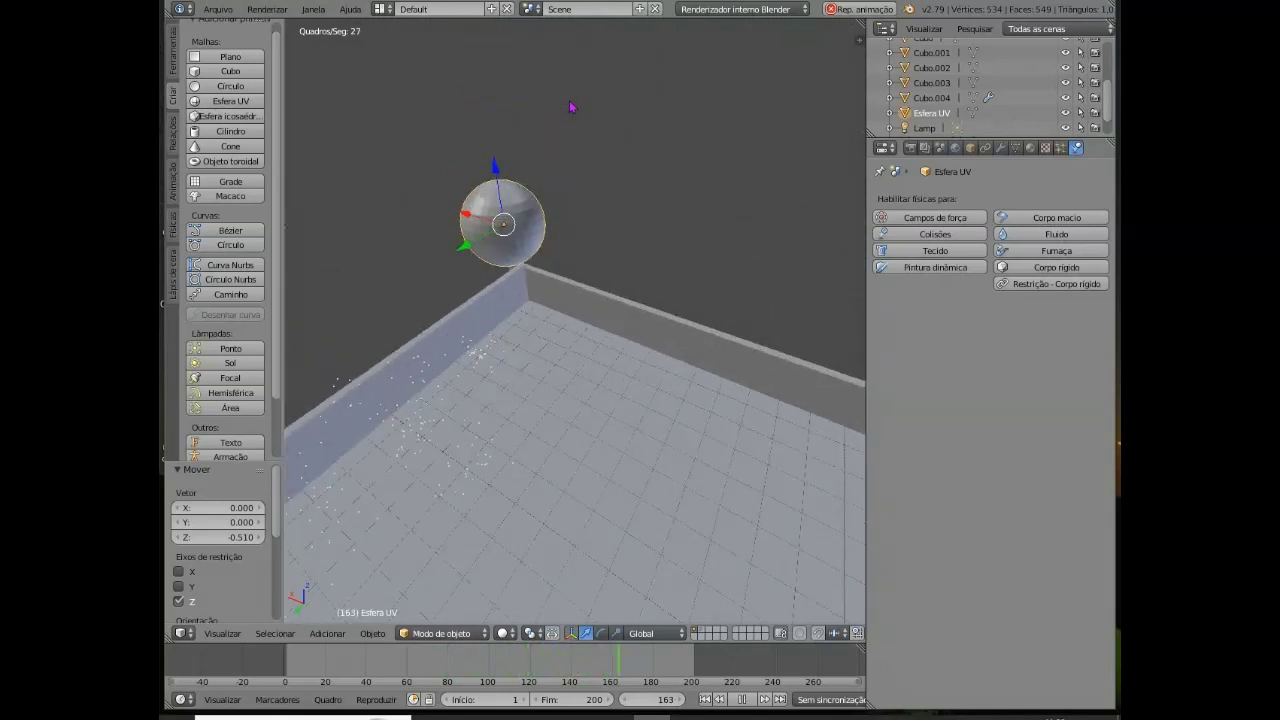
pyautogui.scroll(3, 527, 179)
pyautogui.keyDown('shift'); pyautogui.scroll(1, 562, 158); pyautogui.keyUp('shift')
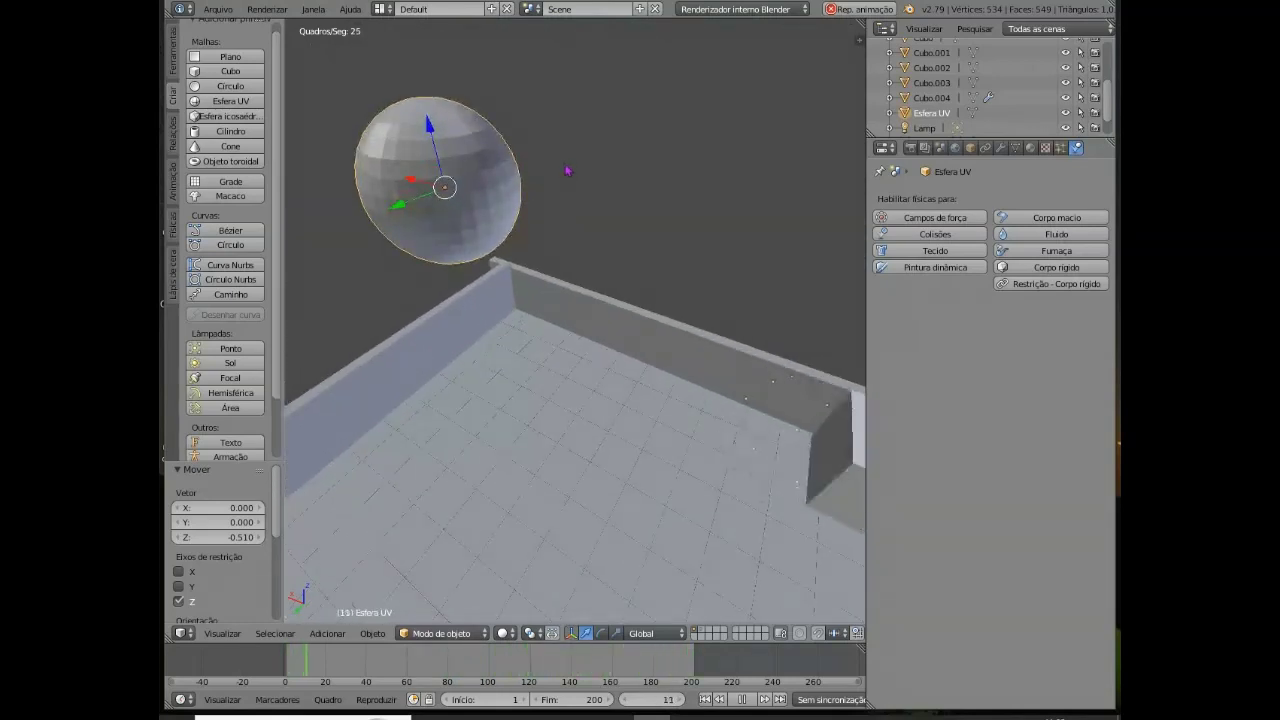
pyautogui.scroll(1, 590, 178)
pyautogui.moveTo(620, 188); pyautogui.dragTo(464, 200, button='middle')
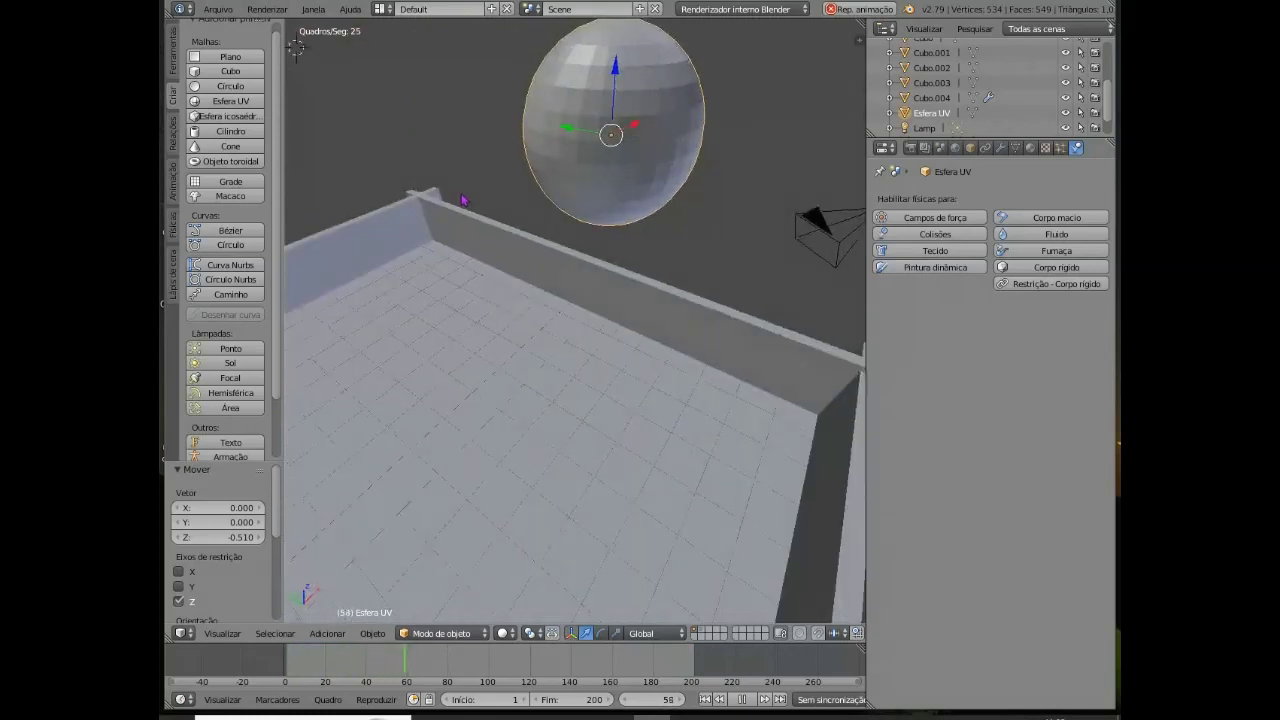
pyautogui.scroll(-5, 465, 200)
pyautogui.moveTo(546, 147); pyautogui.dragTo(320, 174, button='middle')
pyautogui.moveTo(673, 363); pyautogui.dragTo(637, 329)
pyautogui.moveTo(643, 272); pyautogui.dragTo(659, 269)
# - Enable active rigid body physics on the UV sphere
pyautogui.scroll(3, 691, 194)
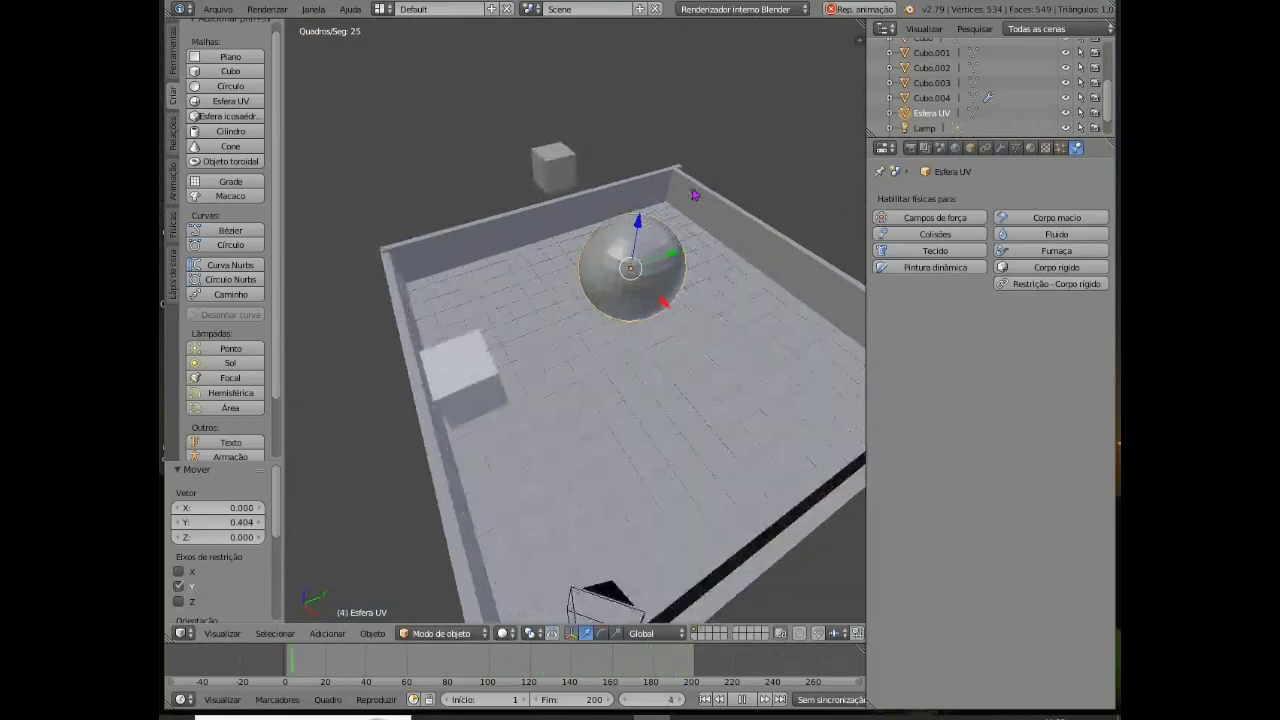
pyautogui.moveTo(754, 229); pyautogui.dragTo(683, 161, button='middle')
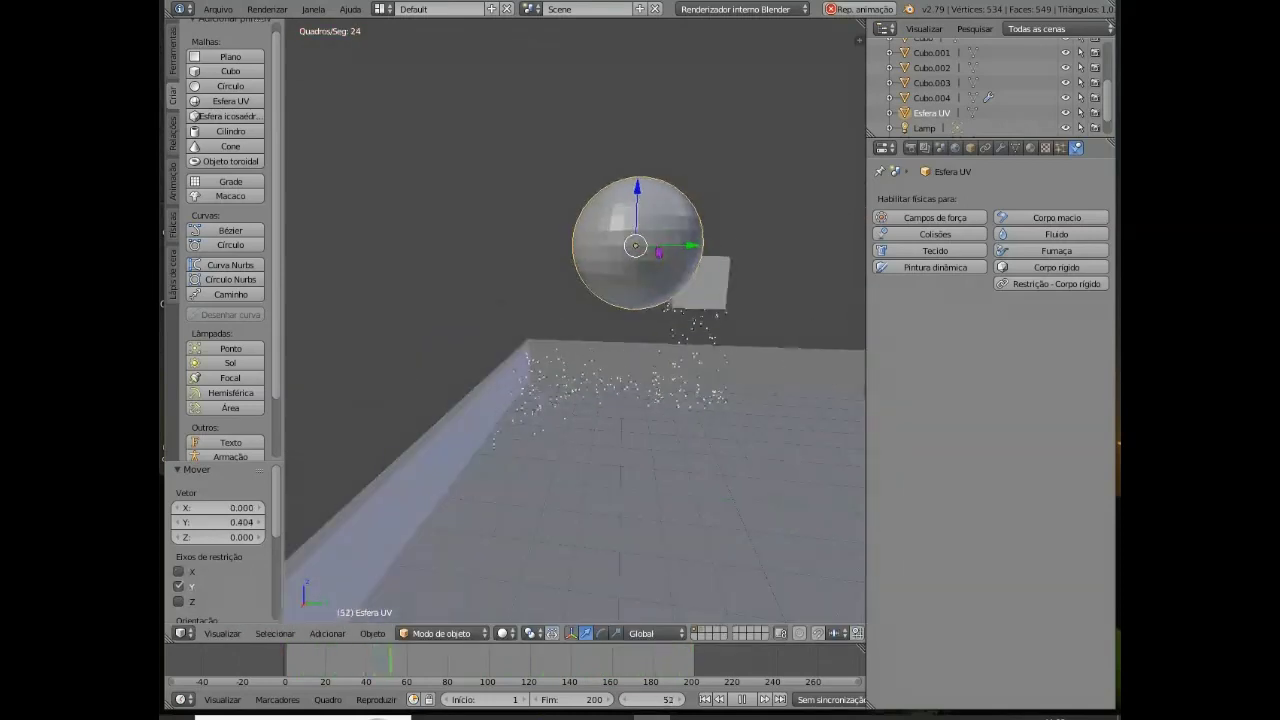
pyautogui.scroll(-6, 797, 154)
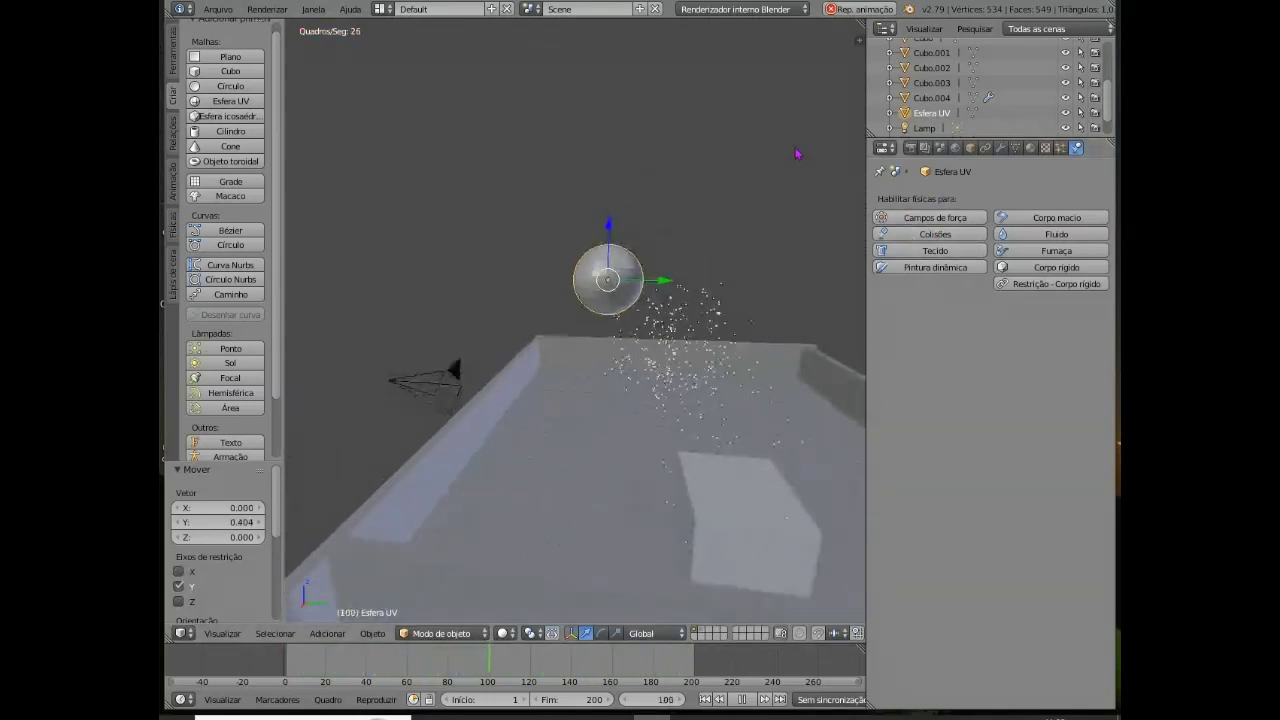
pyautogui.scroll(5, 711, 170)
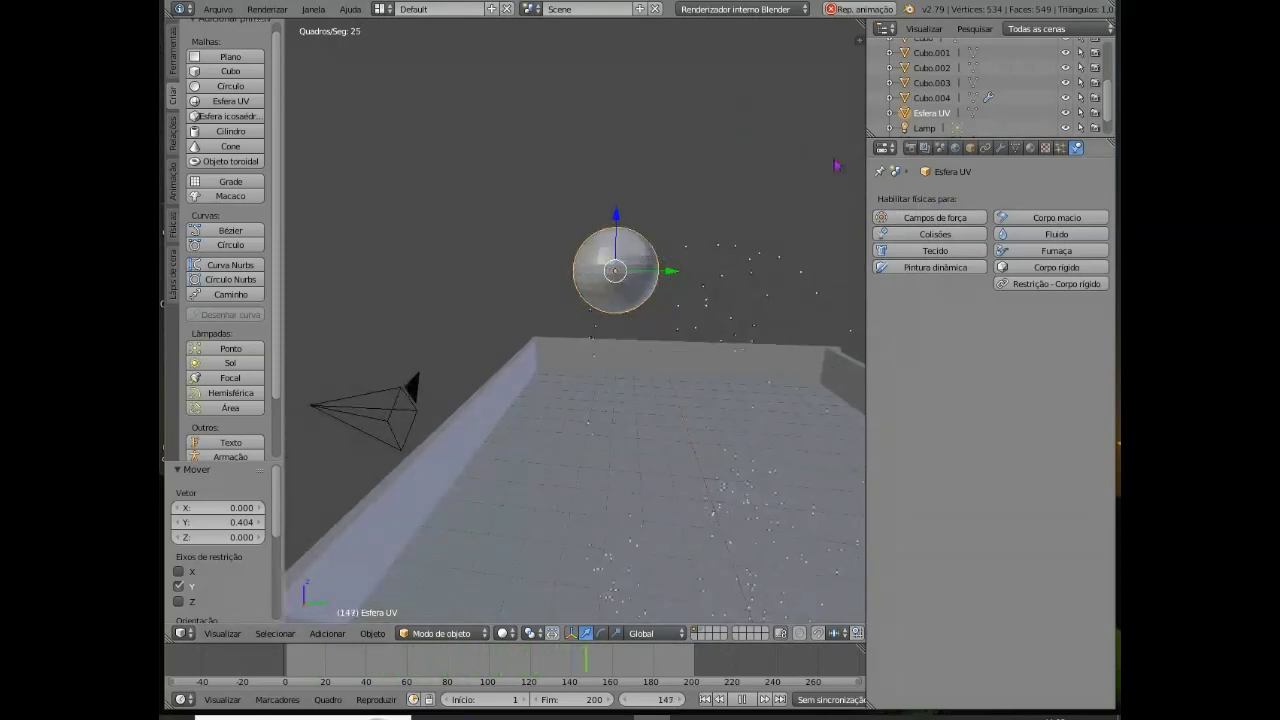
pyautogui.click(1027, 272)
# - Move the UV sphere about 6.422 along the Y axis with playback stopped, and replay the simulation
pyautogui.moveTo(757, 274); pyautogui.dragTo(380, 320, button='middle')
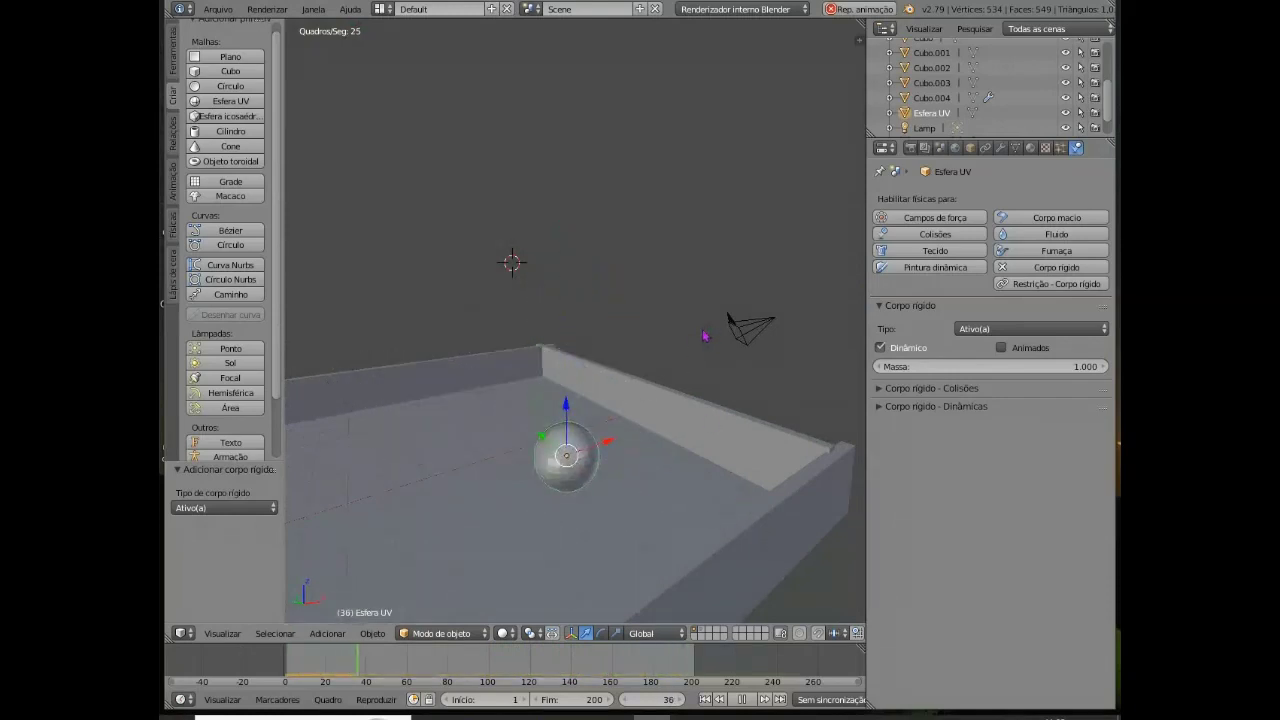
pyautogui.moveTo(705, 336); pyautogui.dragTo(720, 498, button='middle')
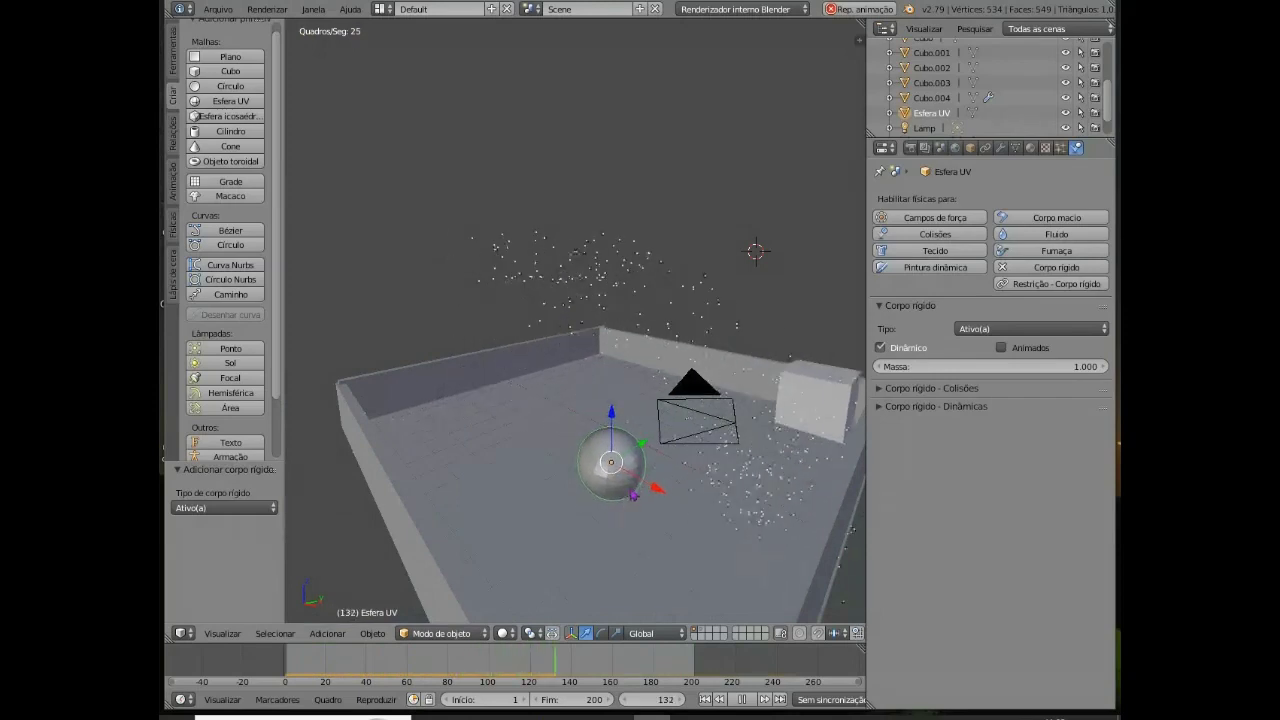
pyautogui.scroll(2, 640, 506)
pyautogui.moveTo(731, 546); pyautogui.dragTo(764, 589, button='middle')
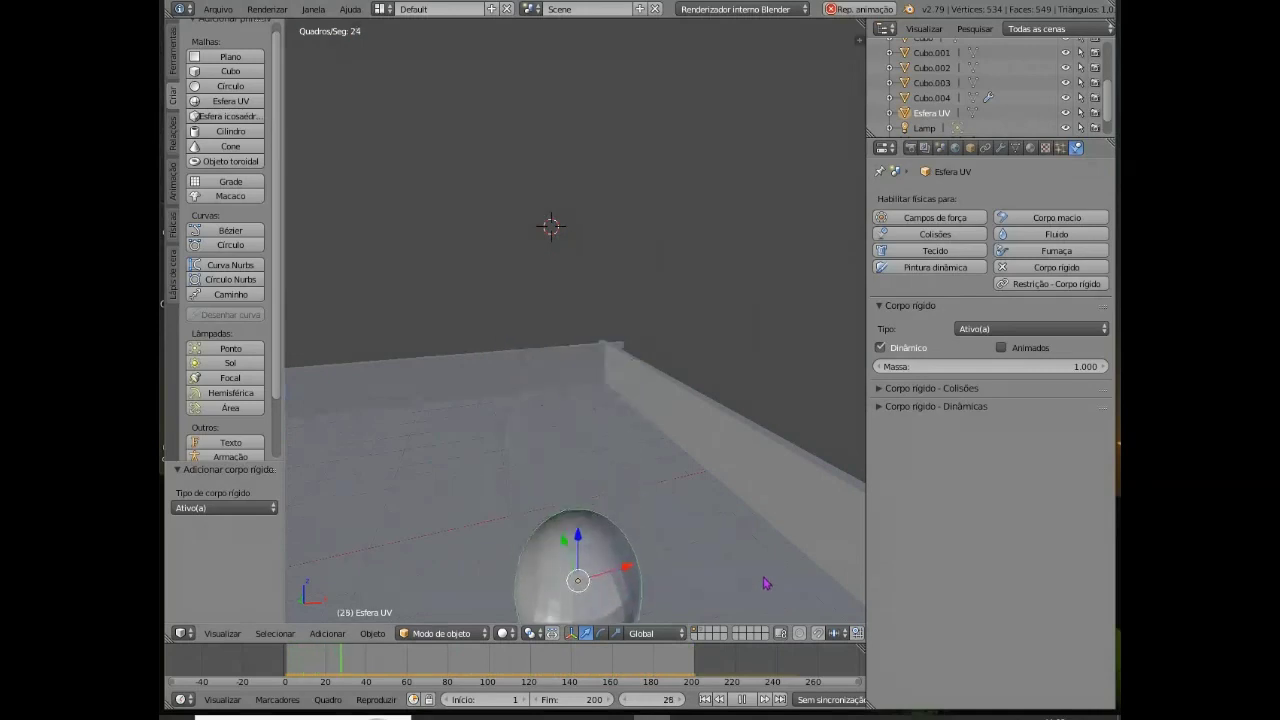
pyautogui.moveTo(663, 594); pyautogui.dragTo(550, 28, button='middle')
pyautogui.scroll(1, 650, 28)
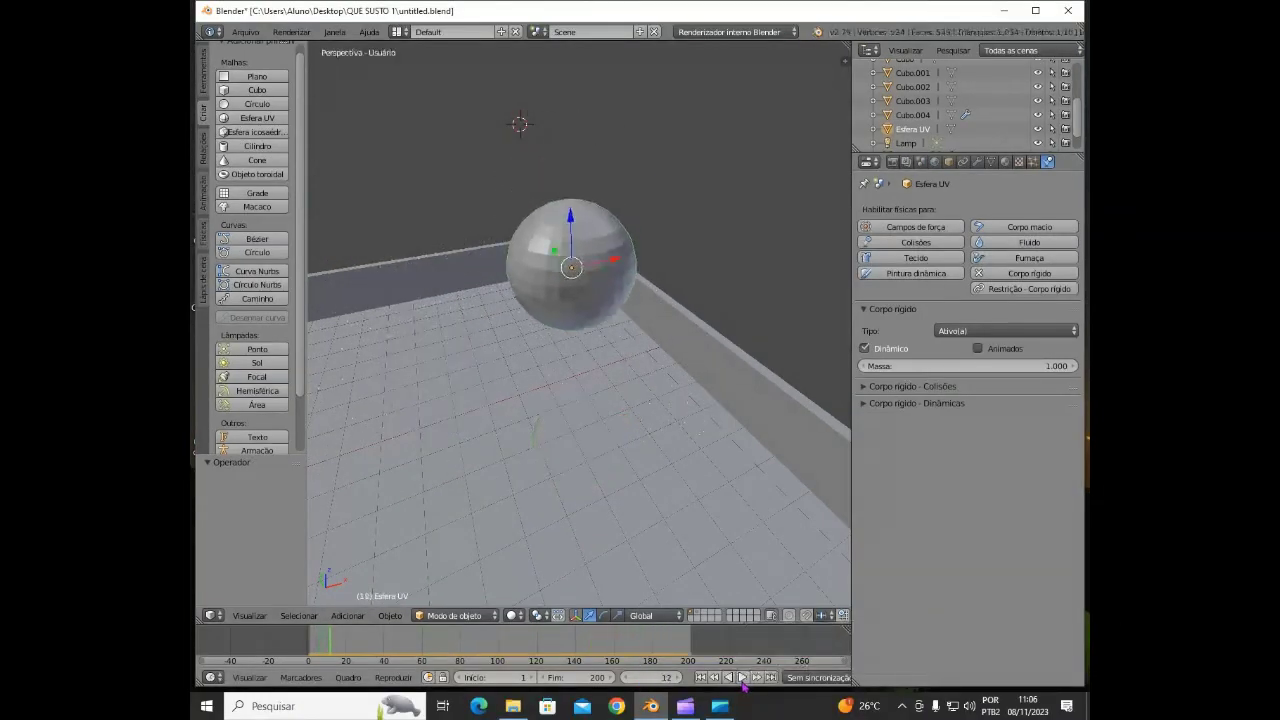
pyautogui.click(742, 678)
pyautogui.moveTo(555, 256); pyautogui.dragTo(466, 171)
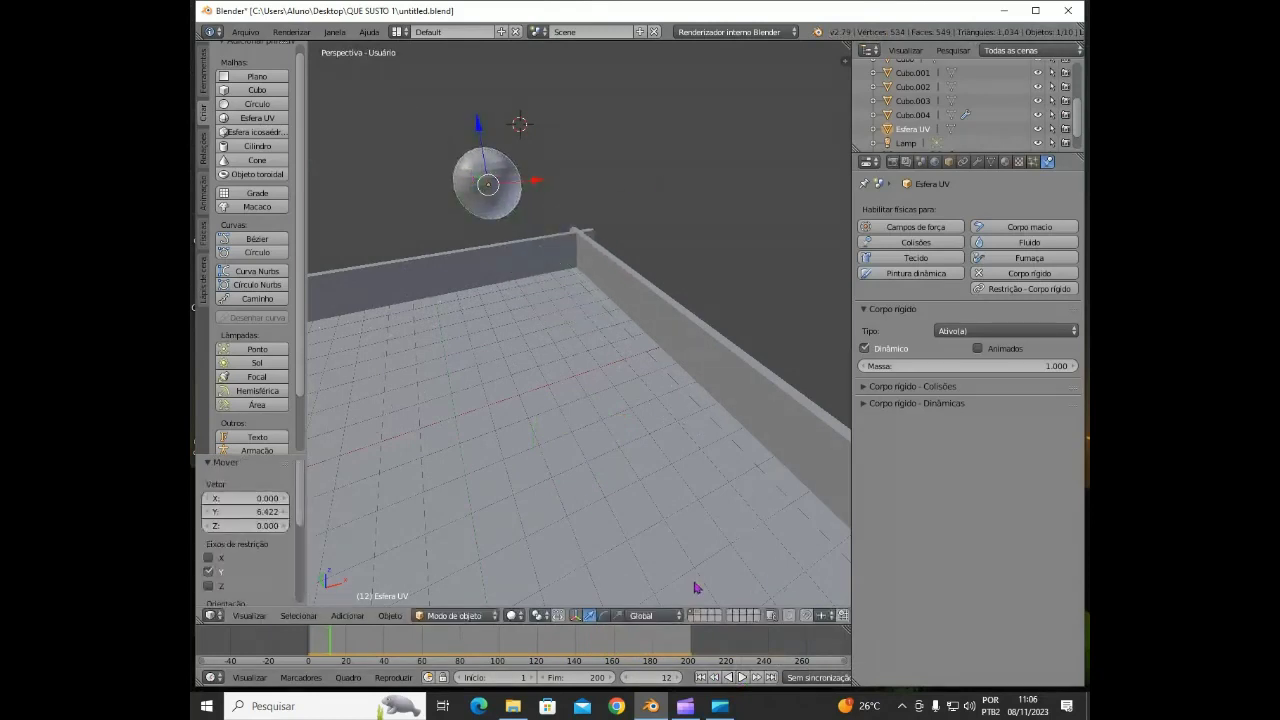
pyautogui.click(742, 678)
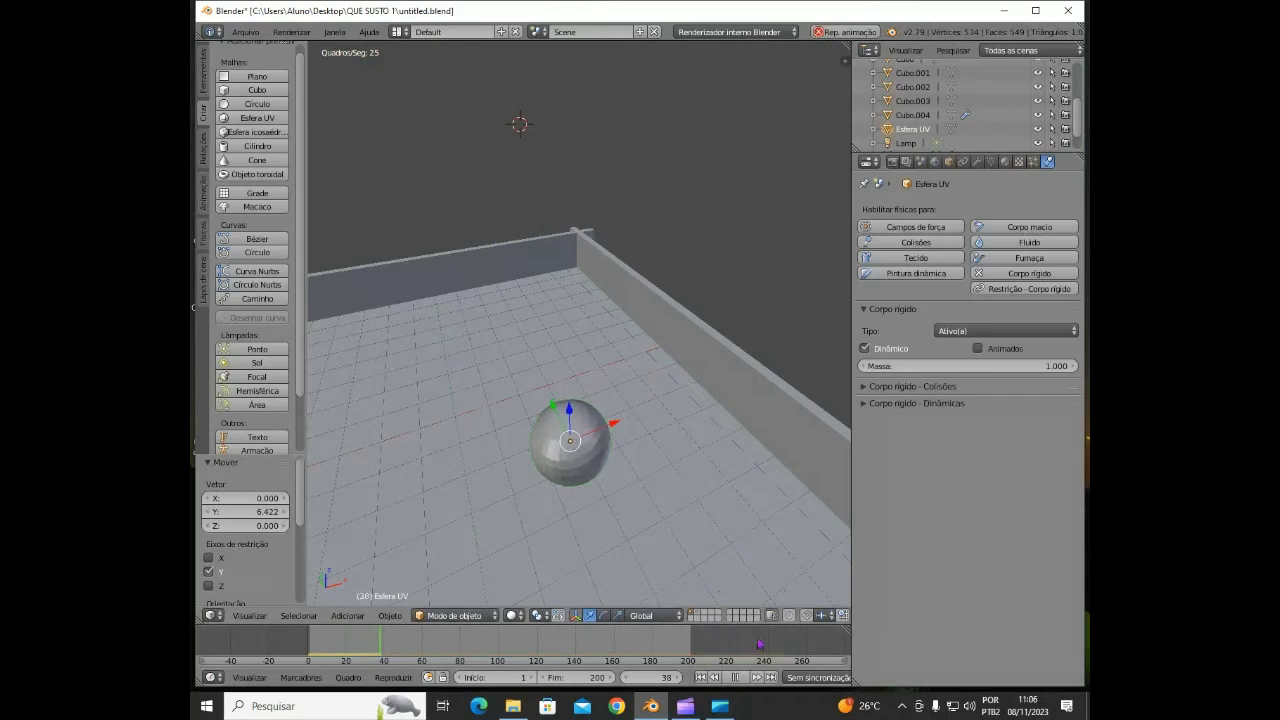
# - Return to the start of the animation, move the UV sphere about 4.834 along the Y axis, and replay the simulation
pyautogui.click(735, 678)
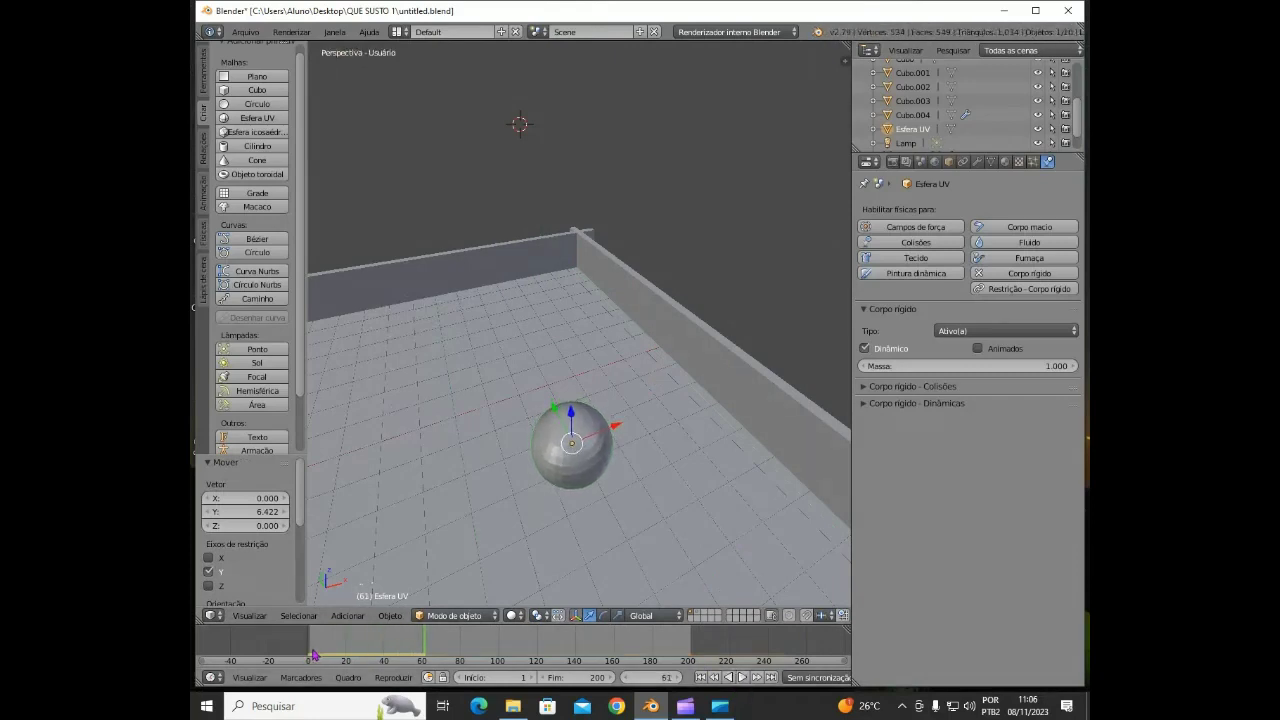
pyautogui.click(313, 655)
pyautogui.moveTo(554, 193); pyautogui.dragTo(481, 150)
pyautogui.click(744, 680)
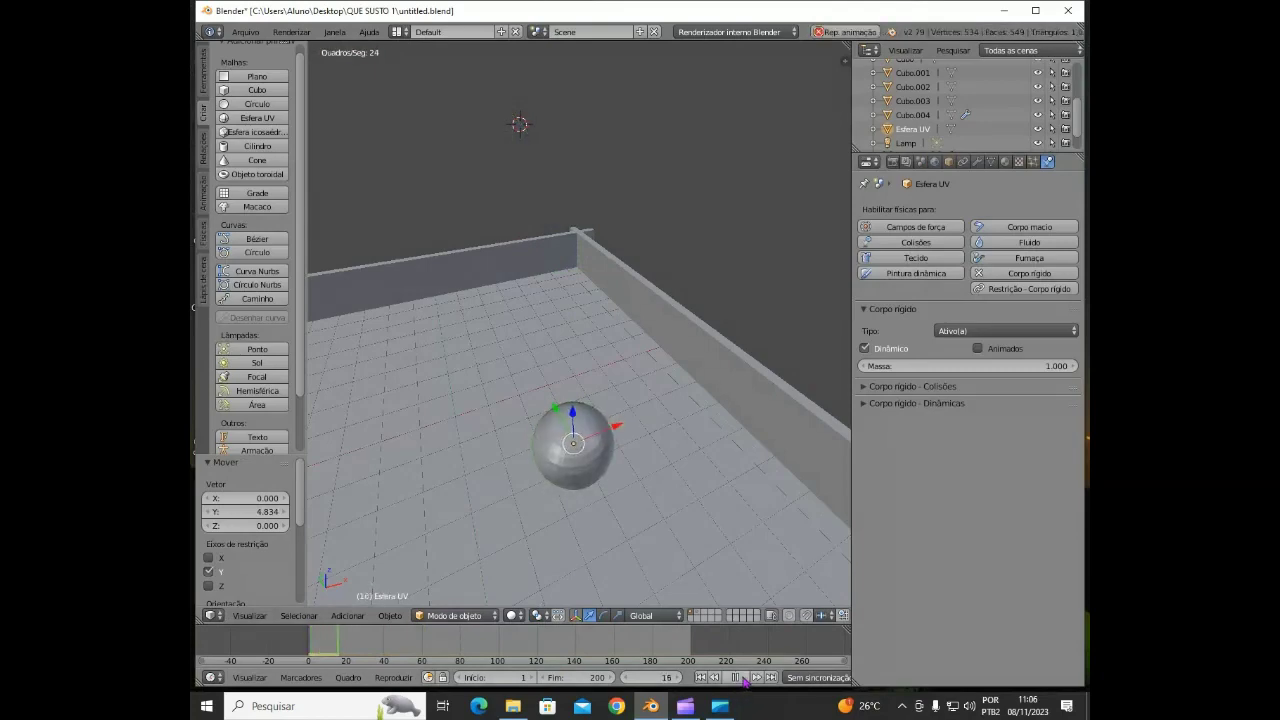
# - Move the UV sphere about 1.810 along the Y axis and about -2.859 along X with playback stopped, and replay the simulation
pyautogui.scroll(-2, 740, 371)
pyautogui.moveTo(688, 254); pyautogui.dragTo(537, 237, button='middle')
pyautogui.scroll(-4, 629, 369)
pyautogui.scroll(2, 760, 525)
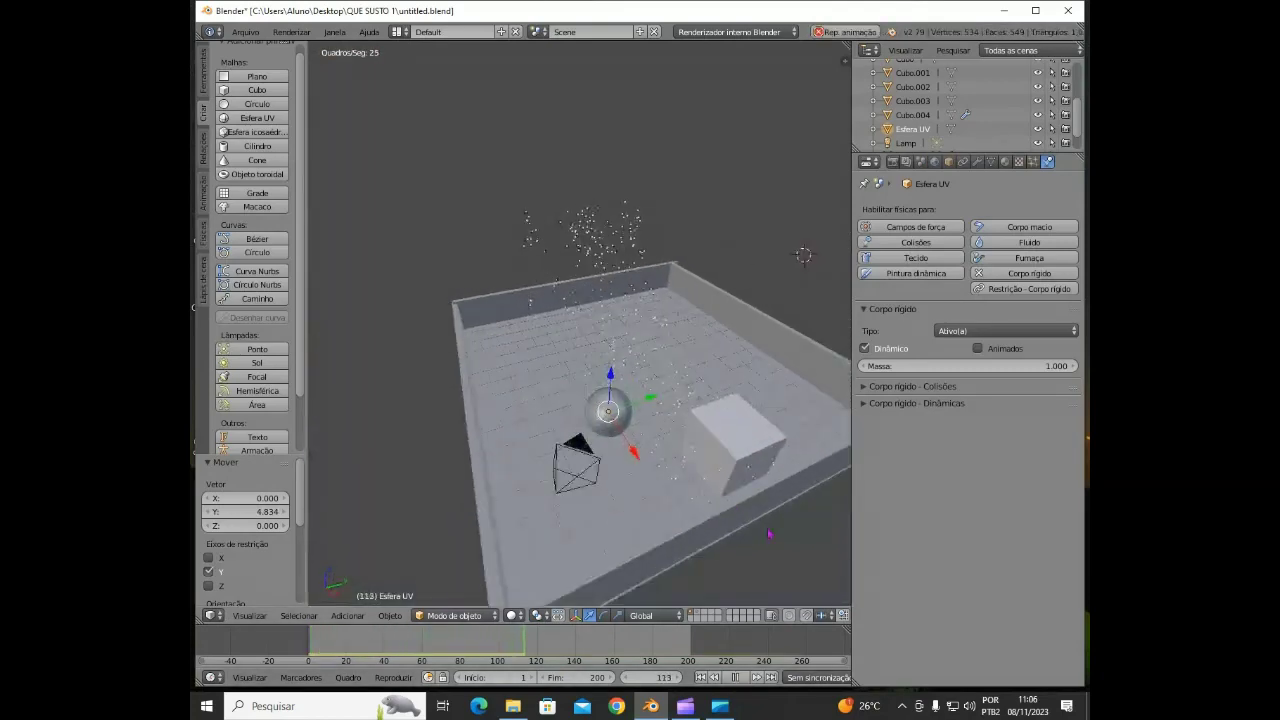
pyautogui.moveTo(771, 534); pyautogui.dragTo(664, 533, button='middle')
pyautogui.scroll(-1, 730, 531)
pyautogui.scroll(-1, 731, 531)
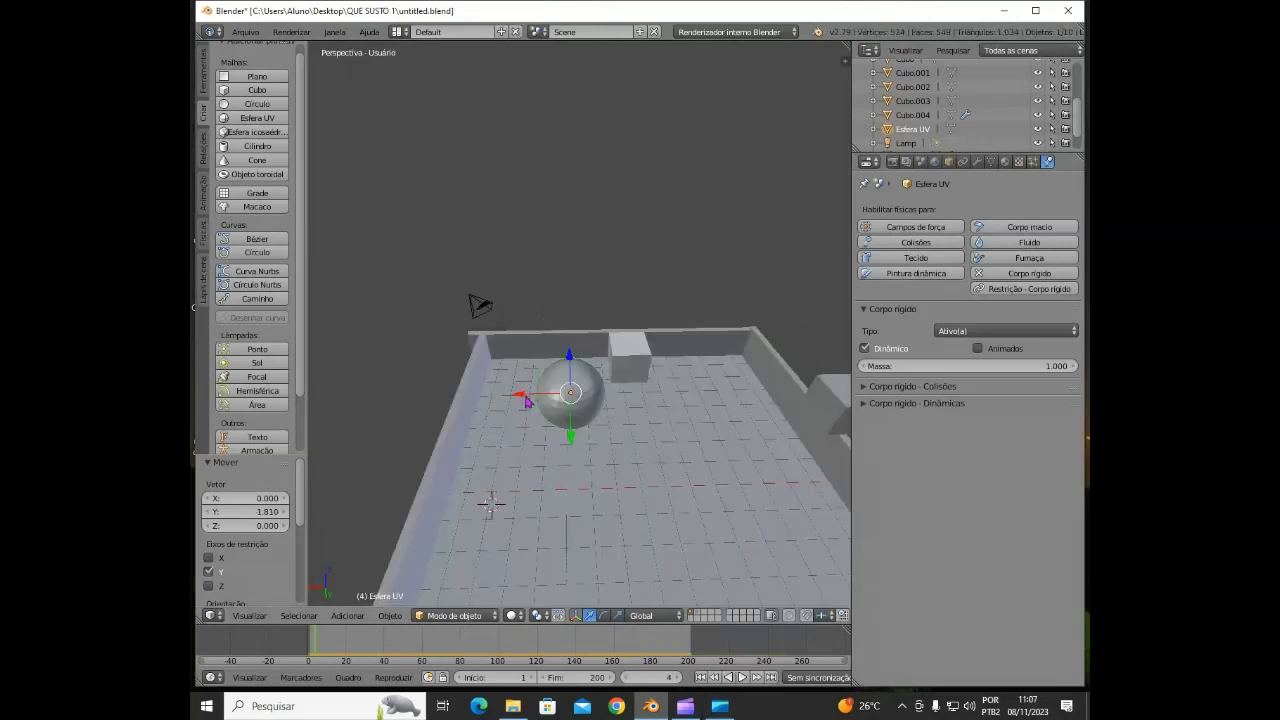
pyautogui.moveTo(527, 400); pyautogui.dragTo(536, 401)
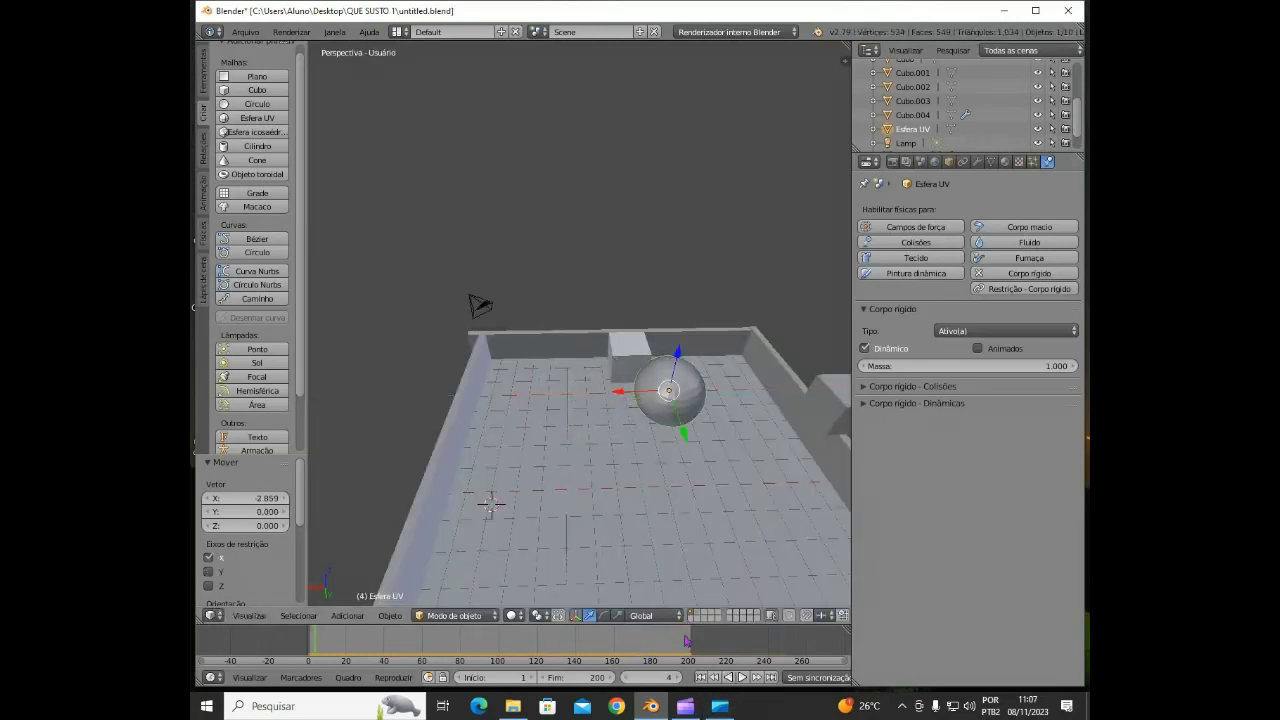
pyautogui.click(743, 677)
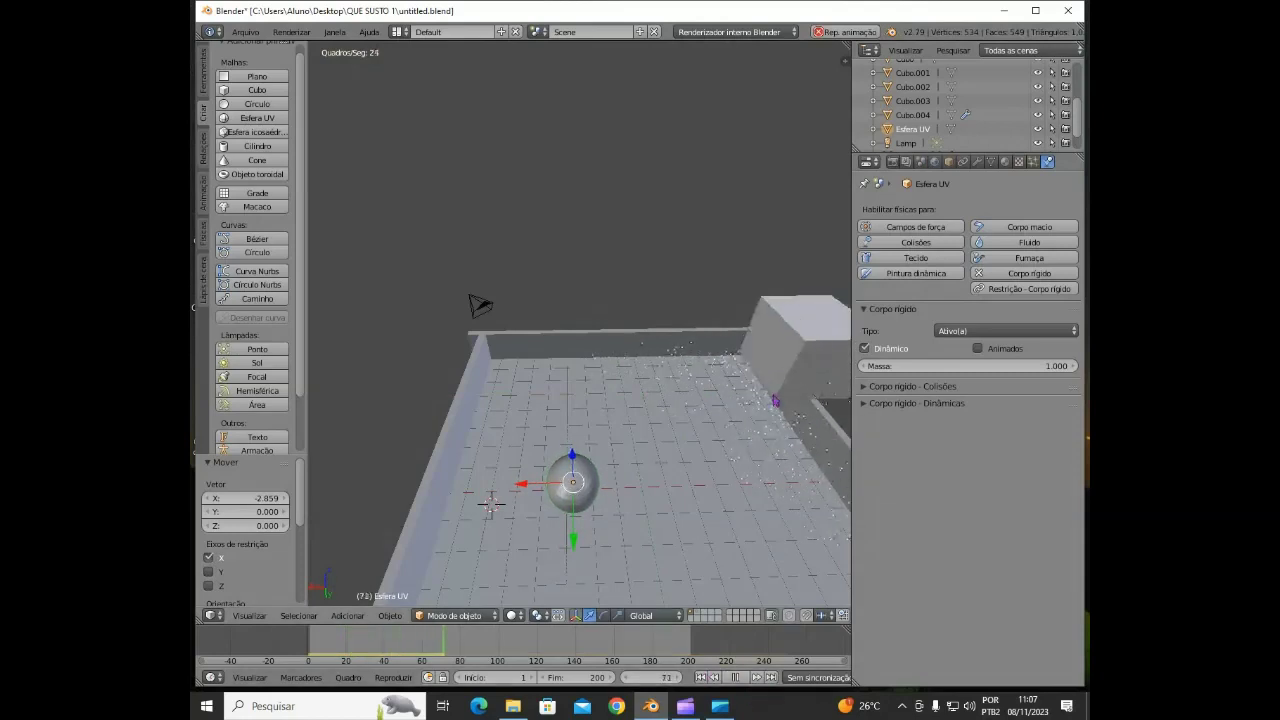
# - Extend the animation's end frame to 300 and examine how the sphere, cube and particles behave during playback
pyautogui.scroll(-3, 788, 452)
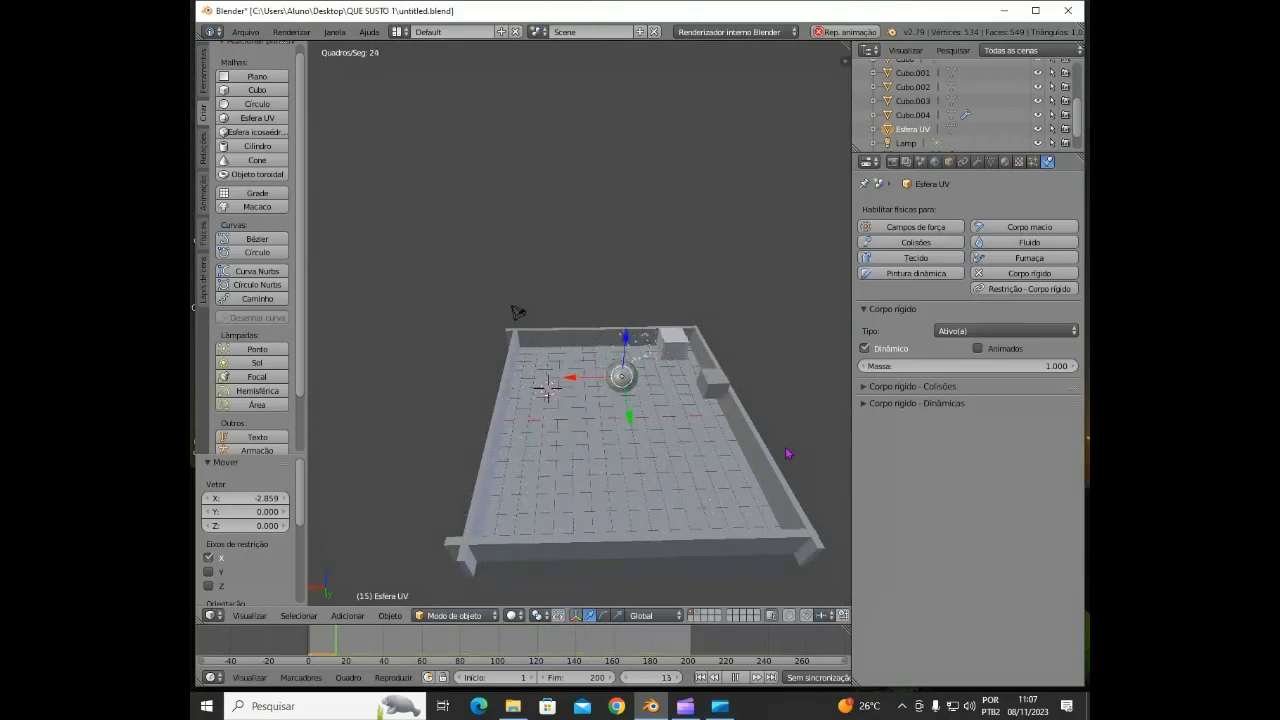
pyautogui.scroll(3, 788, 460)
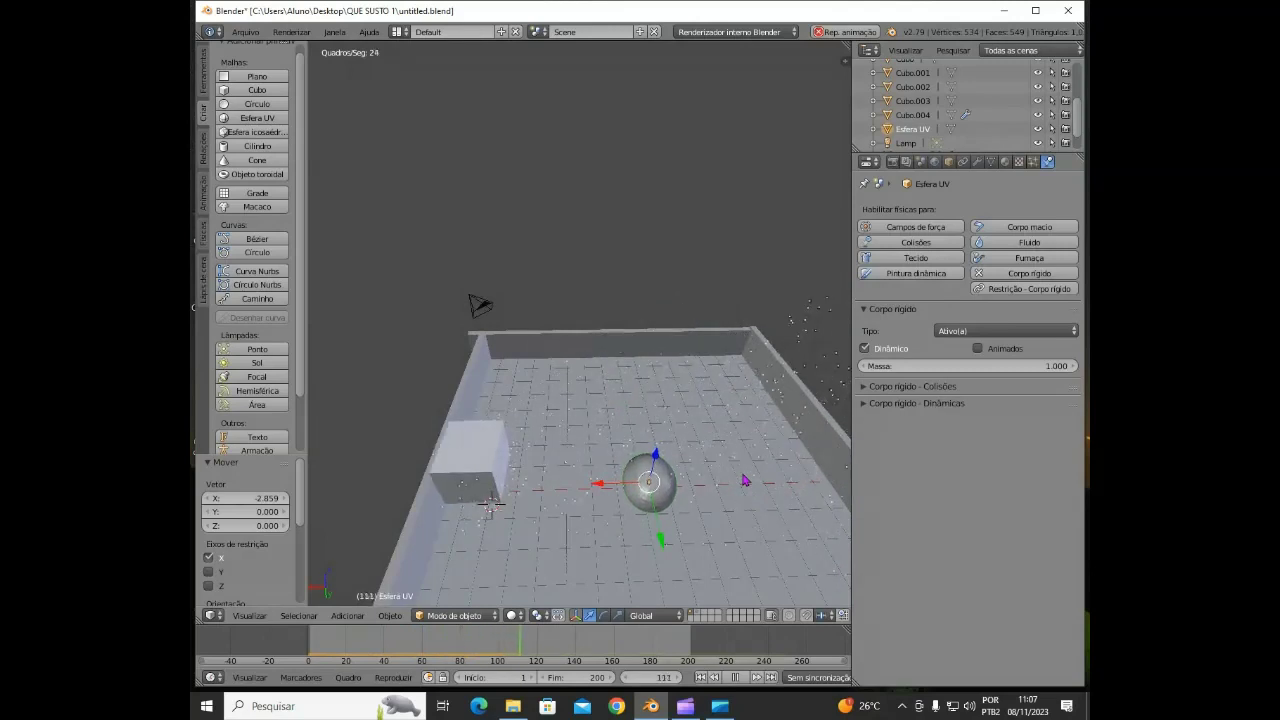
pyautogui.scroll(-2, 743, 480)
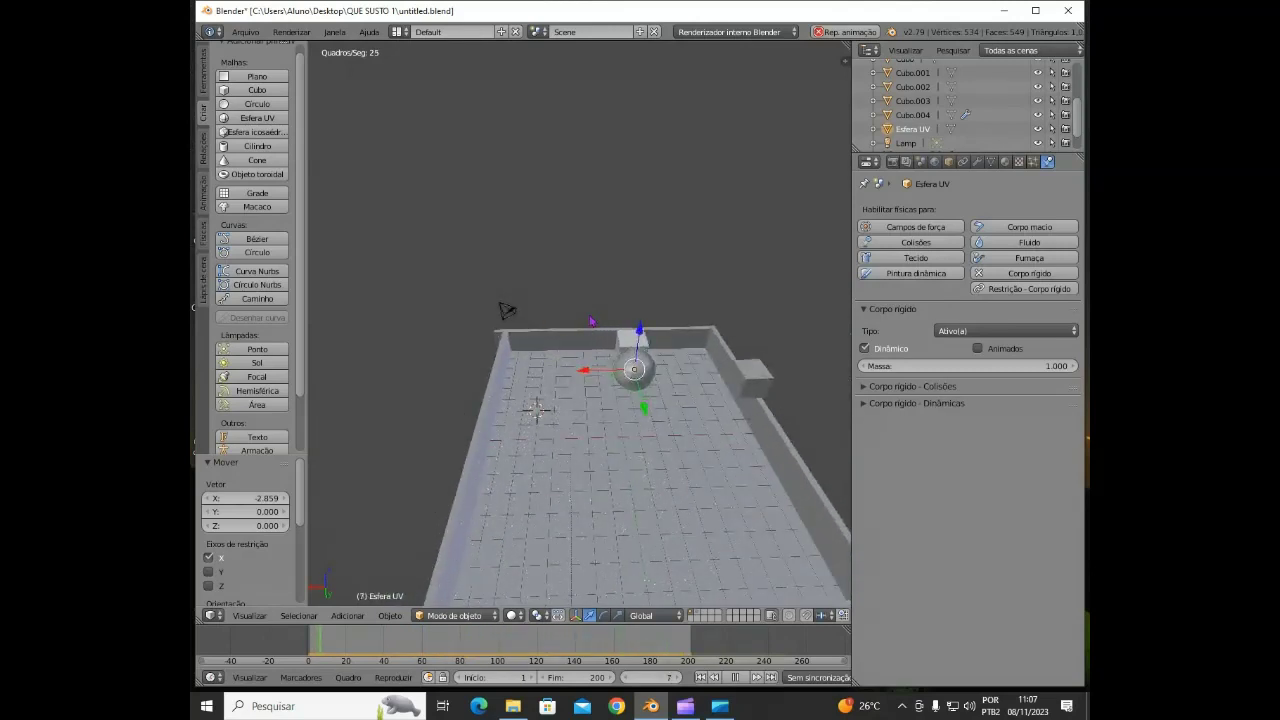
pyautogui.scroll(1, 595, 326)
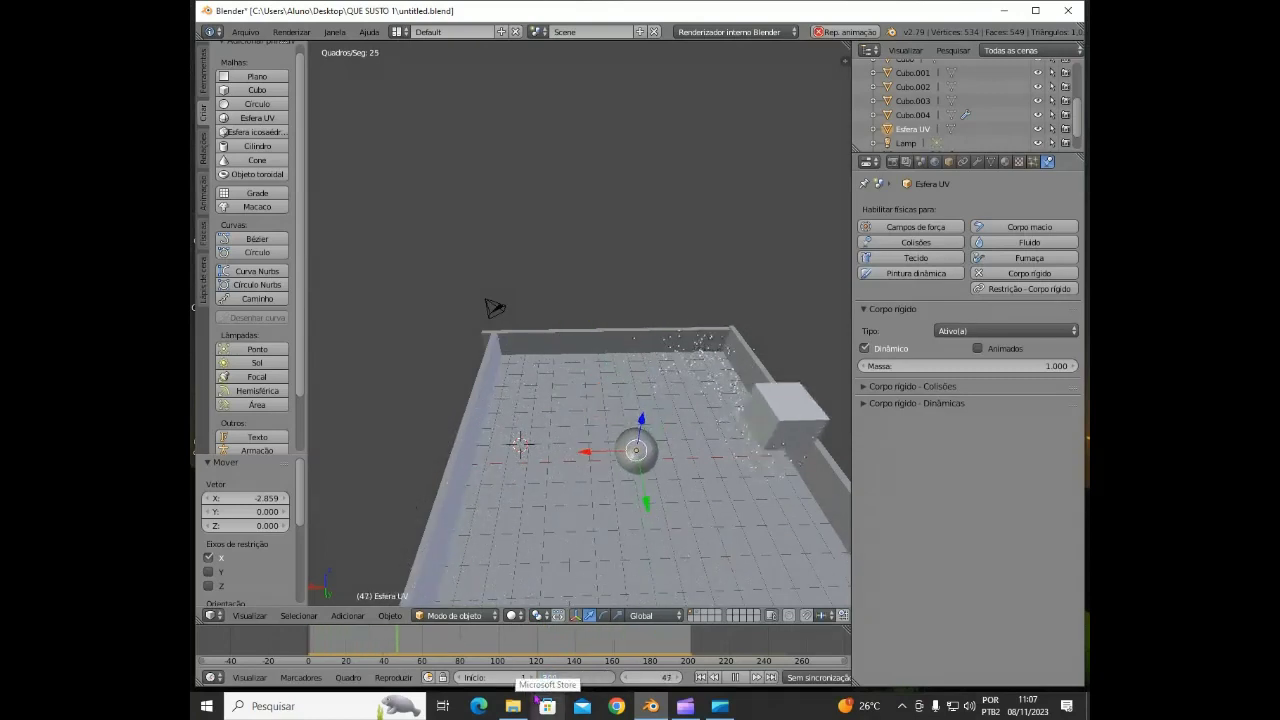
pyautogui.scroll(-1, 690, 597)
pyautogui.scroll(2, 698, 476)
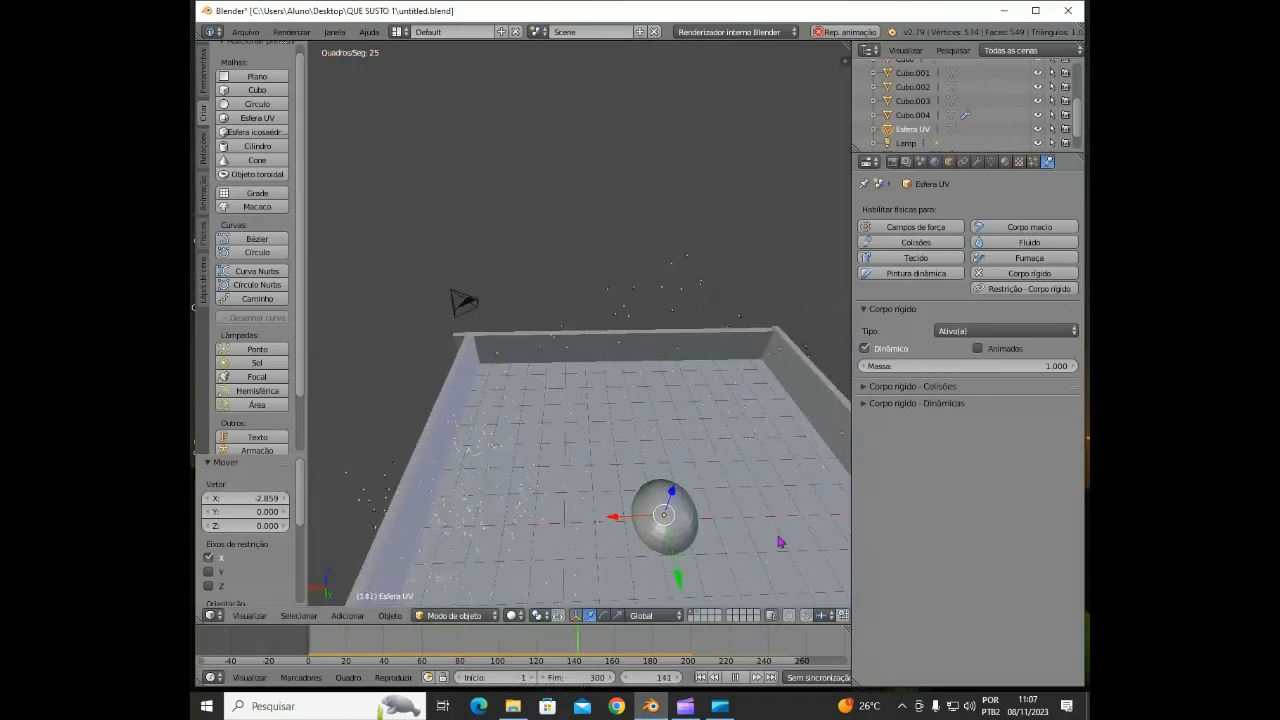
pyautogui.scroll(-3, 780, 541)
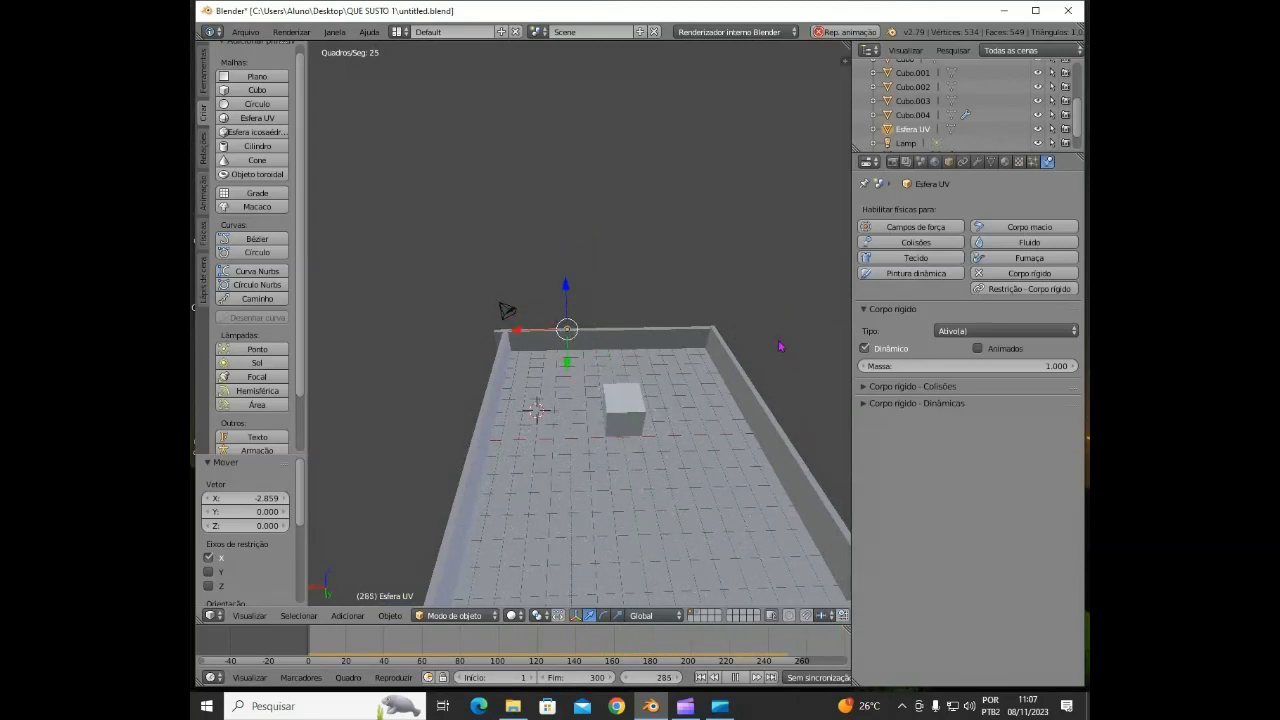
pyautogui.moveTo(782, 318); pyautogui.dragTo(688, 345, button='middle')
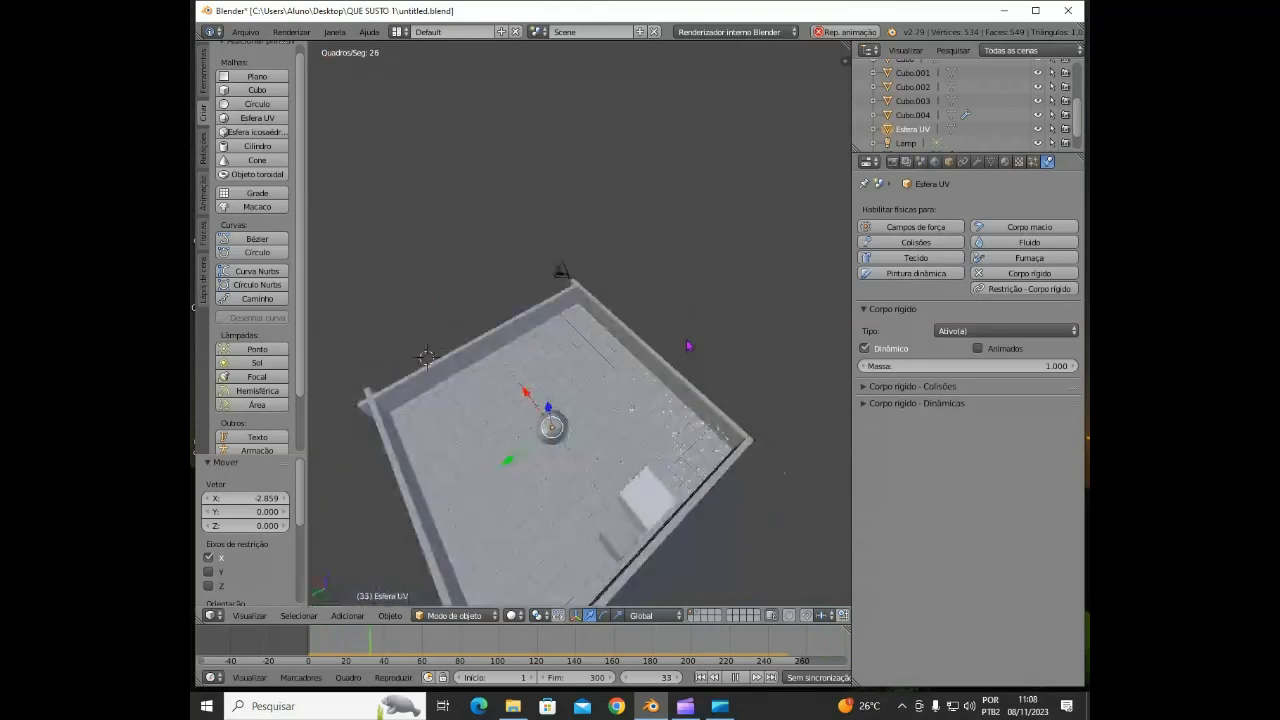
pyautogui.scroll(3, 462, 484)
pyautogui.moveTo(534, 515); pyautogui.dragTo(625, 508, button='middle')
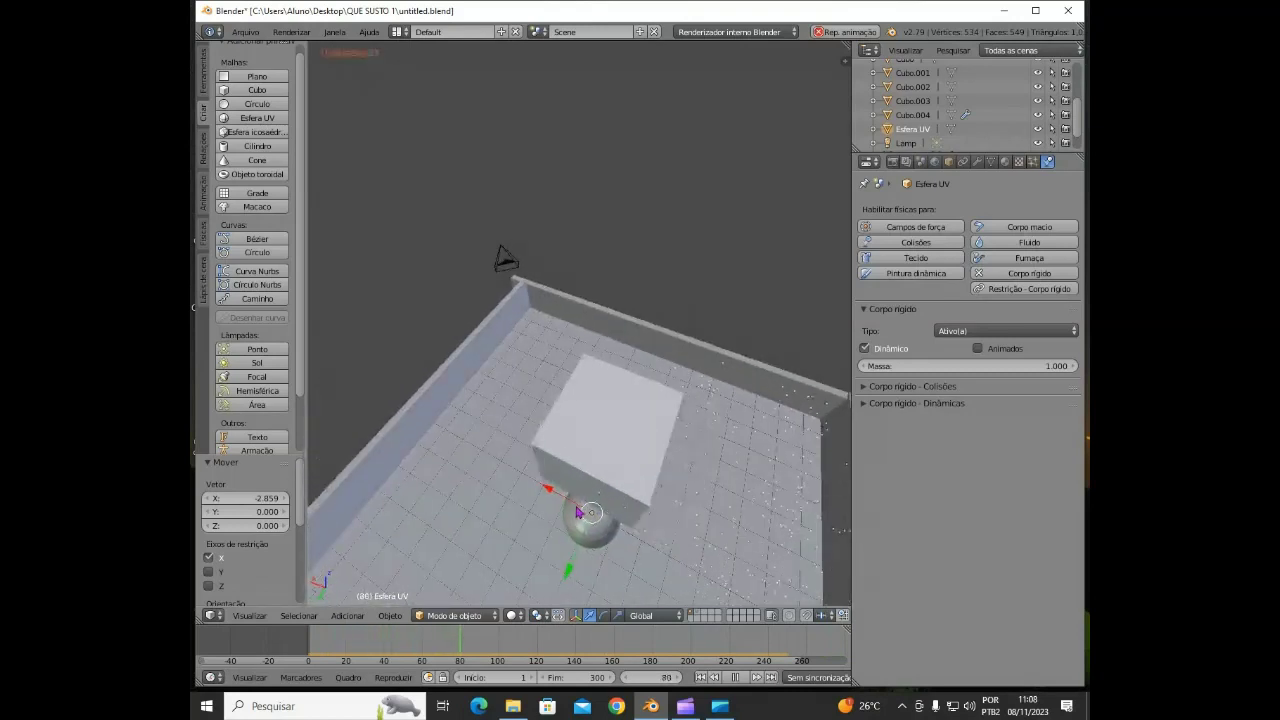
# - Try soft body physics on the UV sphere, observe it in the running simulation, and remove it
pyautogui.click(1012, 227)
pyautogui.scroll(-1, 747, 275)
pyautogui.moveTo(749, 269); pyautogui.dragTo(735, 202, button='middle')
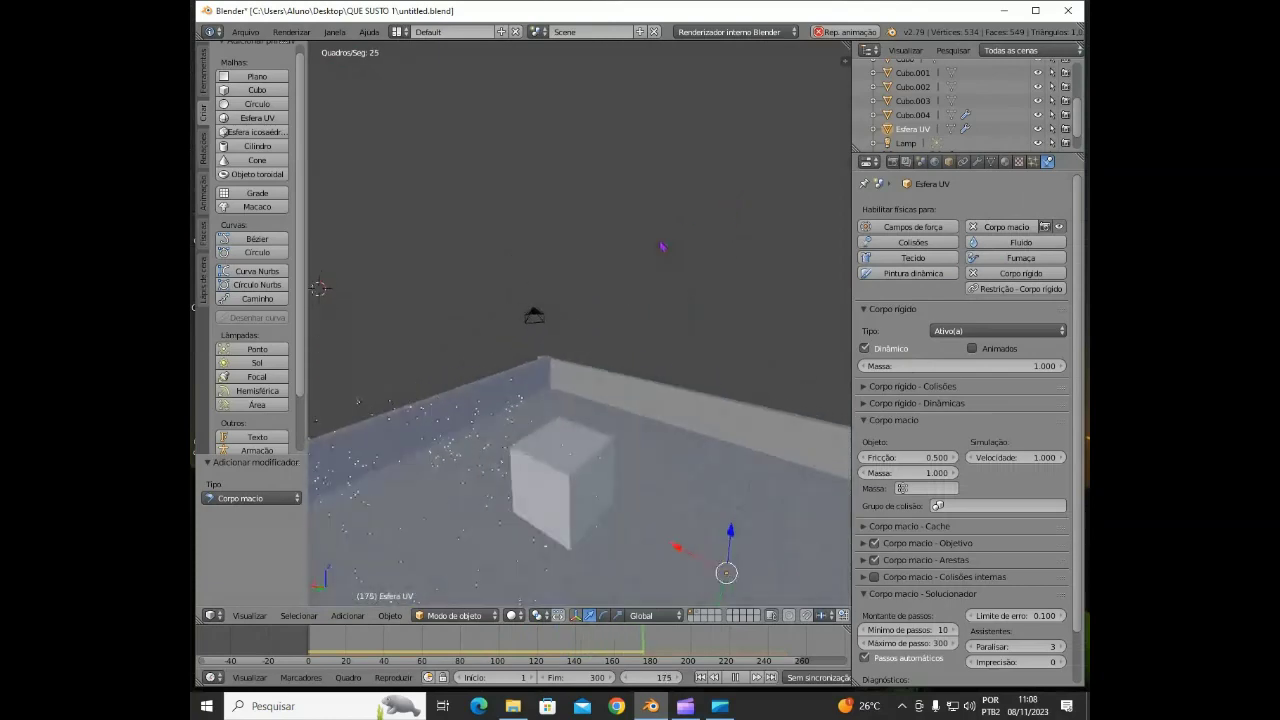
pyautogui.scroll(-4, 662, 249)
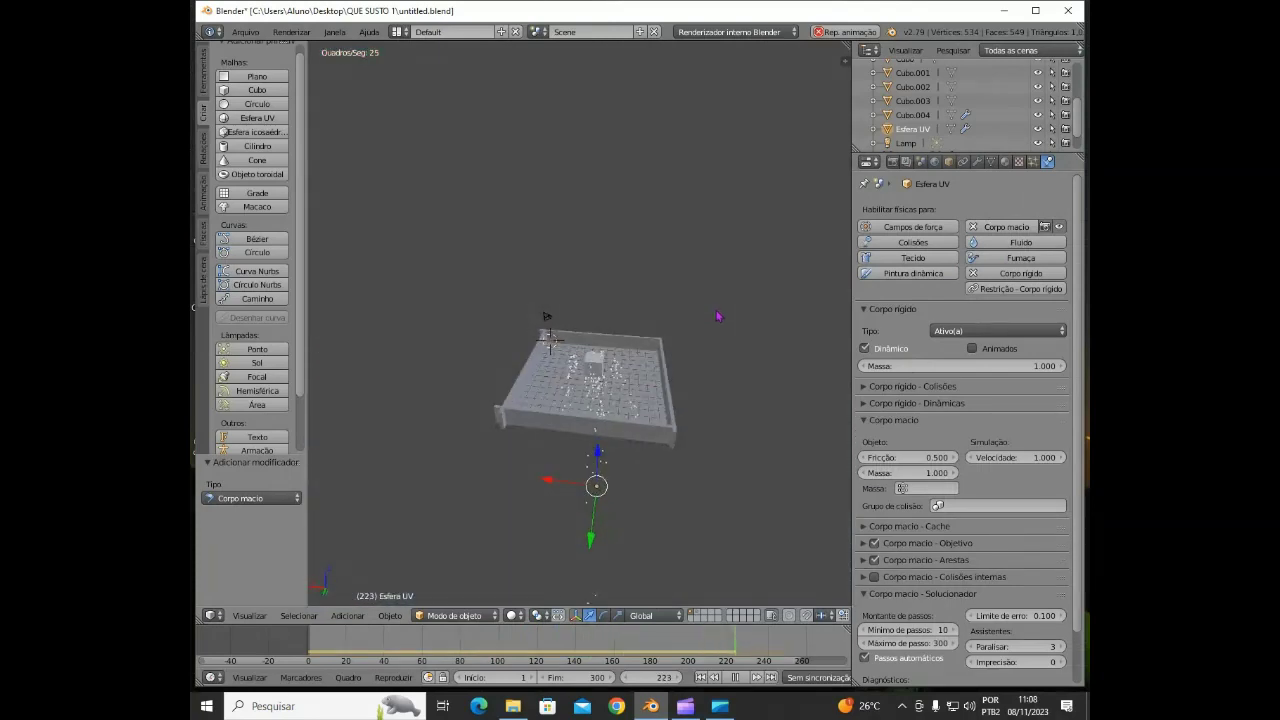
pyautogui.scroll(5, 718, 316)
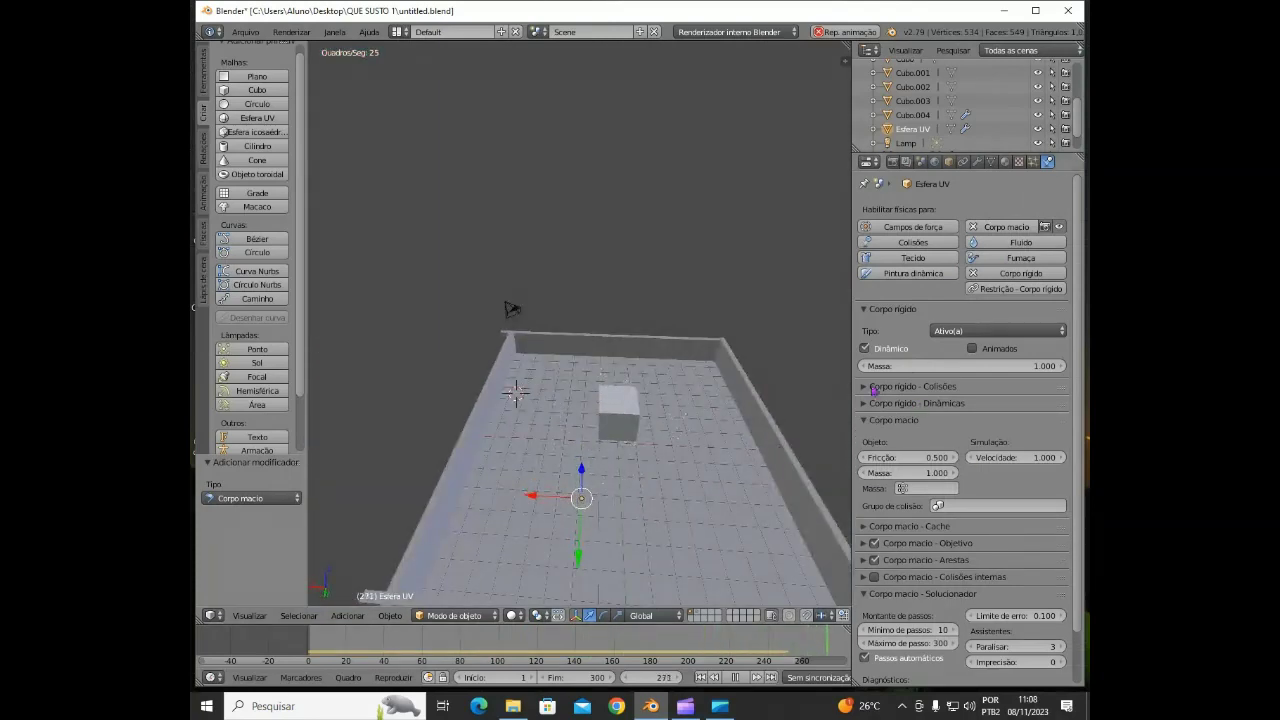
pyautogui.scroll(1, 727, 462)
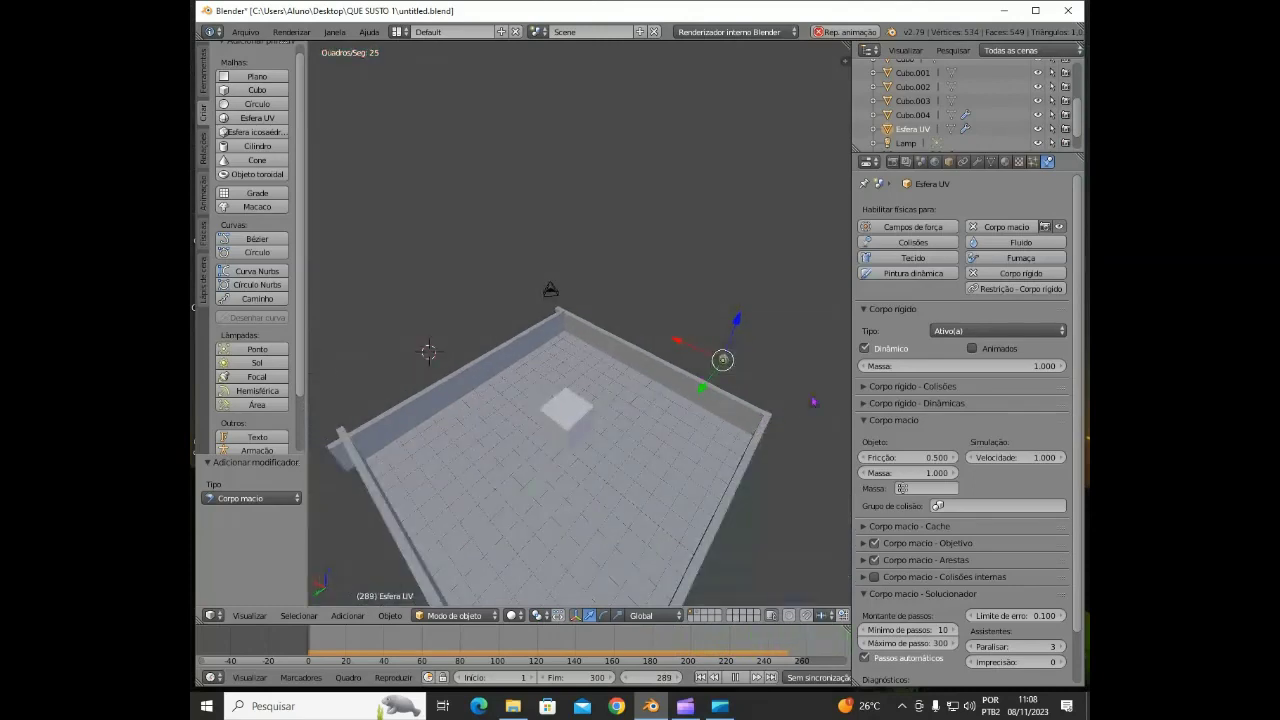
pyautogui.click(1011, 231)
# - Try fluid physics and smoke physics in turn on the UV sphere while the simulation runs
pyautogui.click(1013, 244)
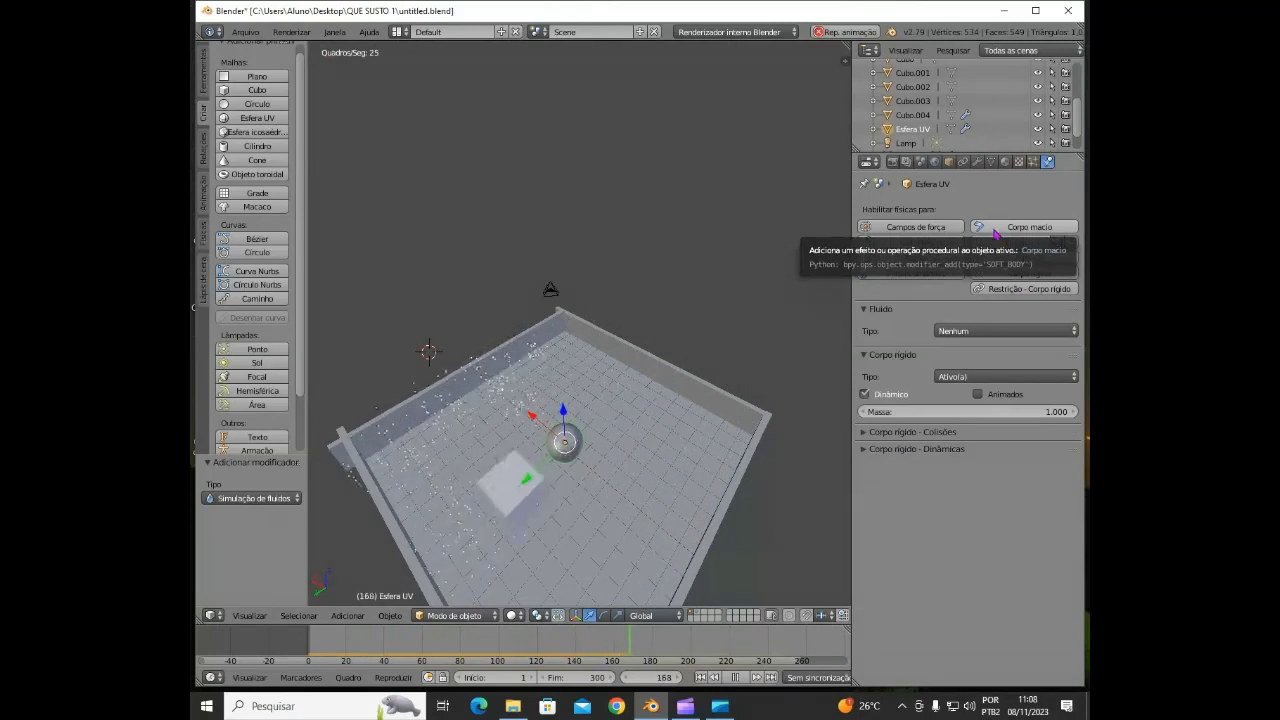
pyautogui.scroll(3, 816, 315)
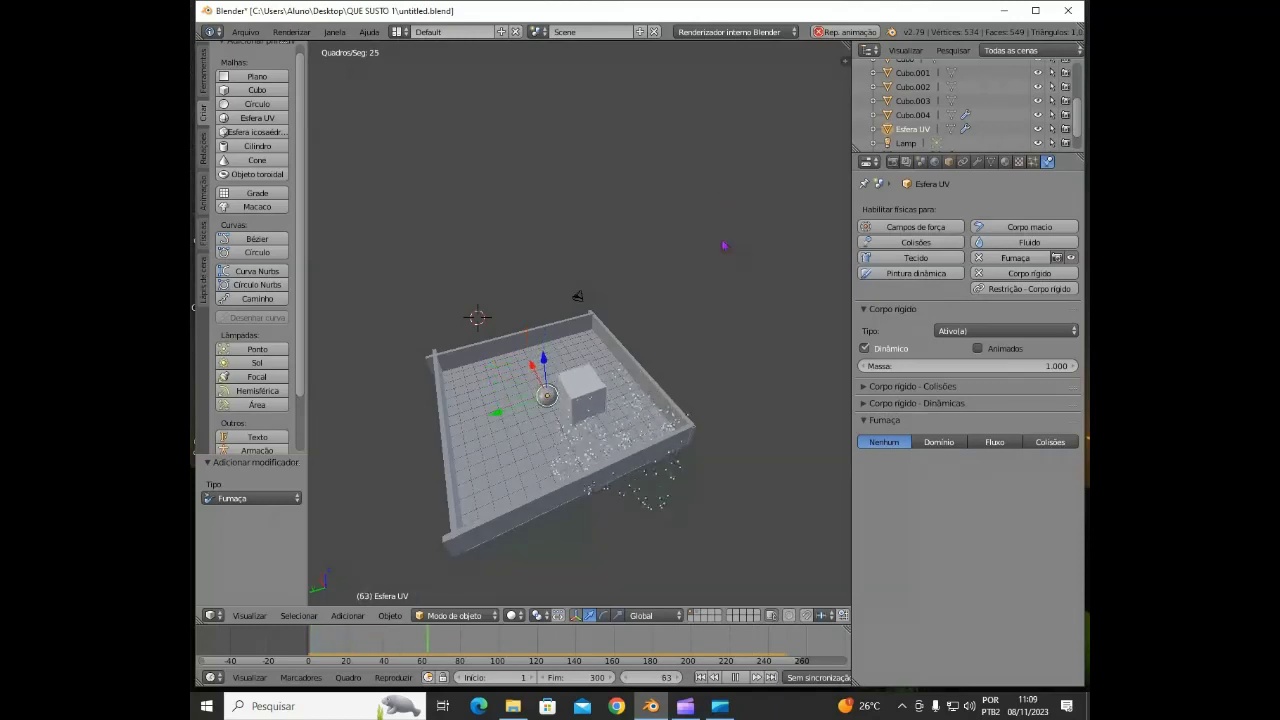
pyautogui.scroll(1, 713, 397)
pyautogui.scroll(-2, 718, 399)
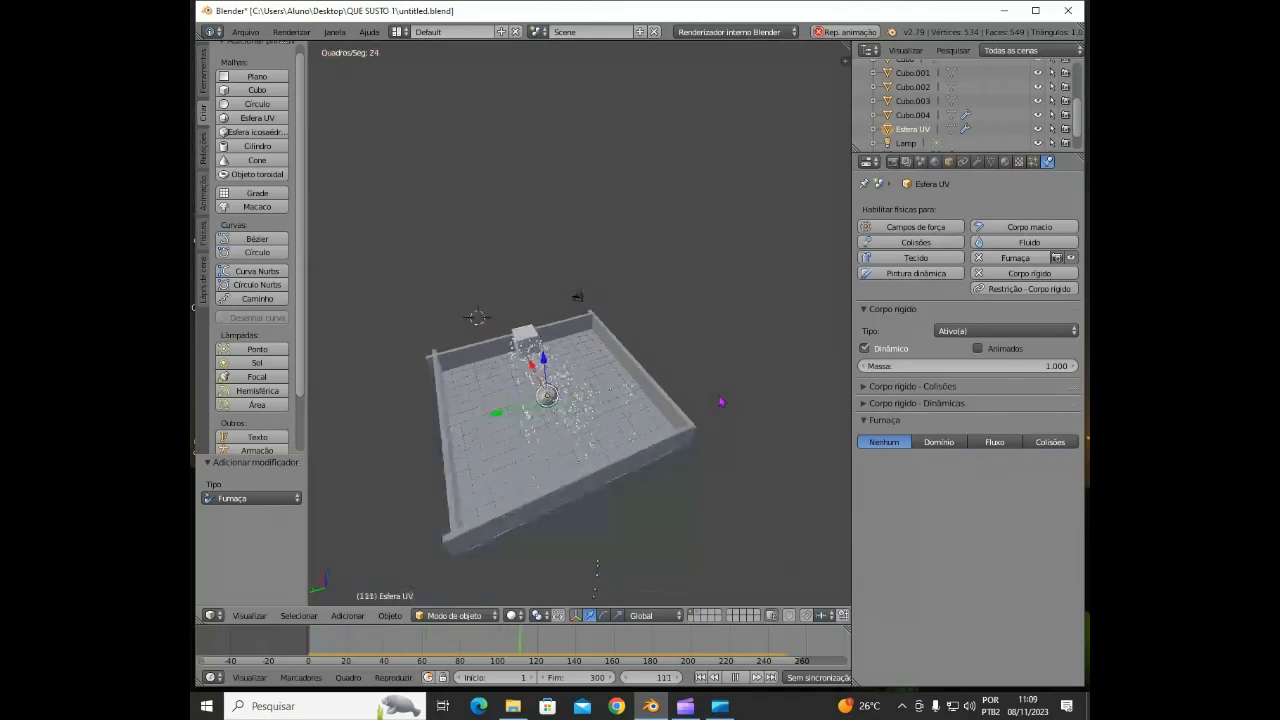
pyautogui.scroll(2, 740, 390)
pyautogui.scroll(-2, 760, 377)
pyautogui.scroll(3, 760, 377)
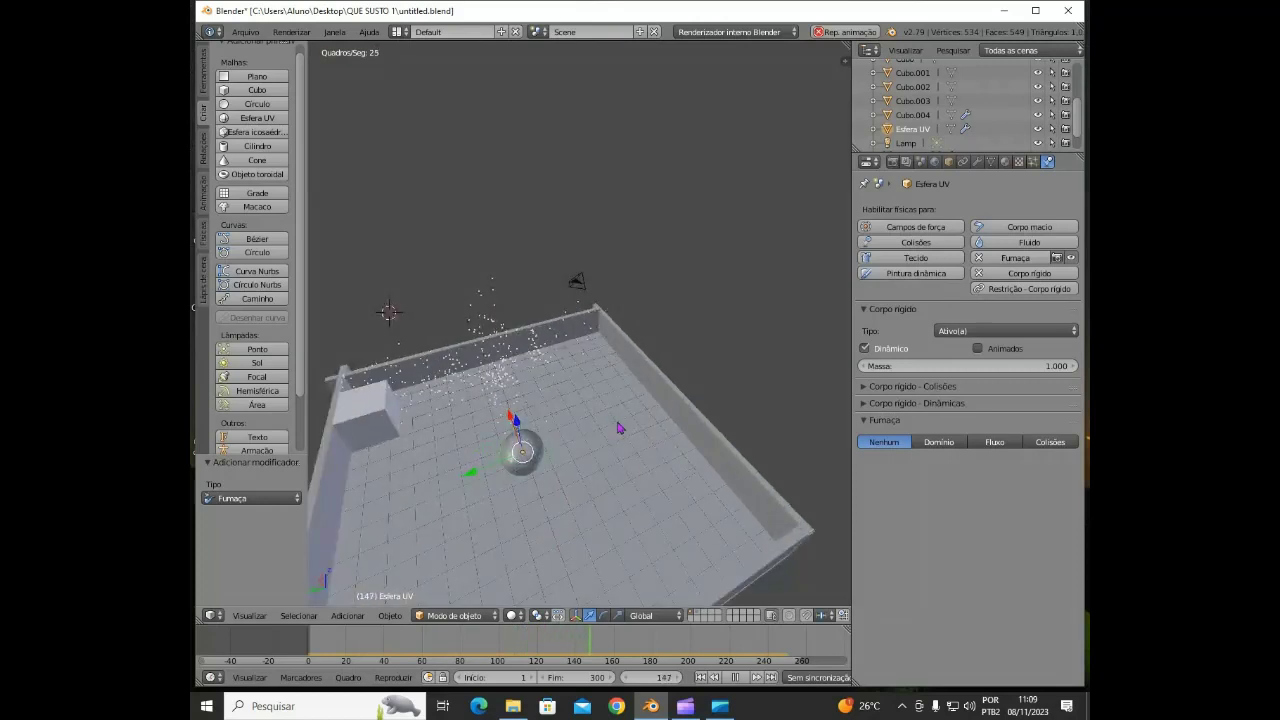
# - Enable a force field on the UV sphere, remove its smoke physics, and observe the effect during playback
pyautogui.click(910, 227)
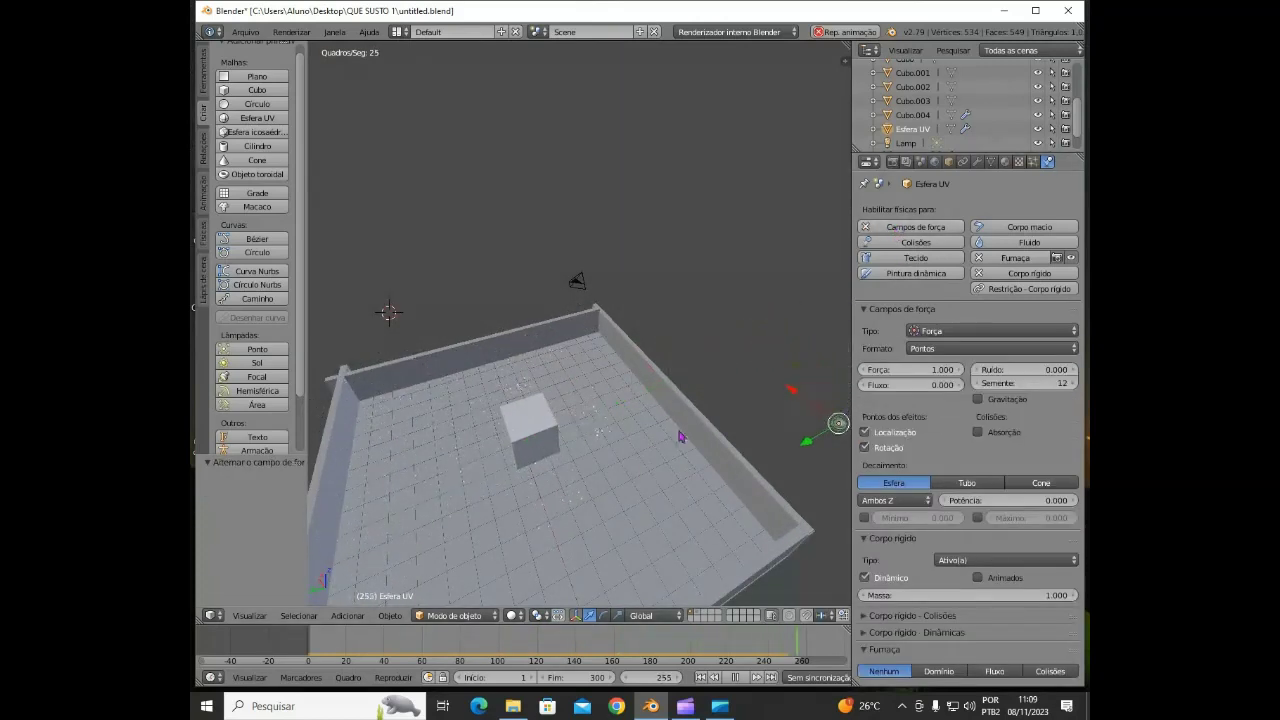
pyautogui.click(1012, 258)
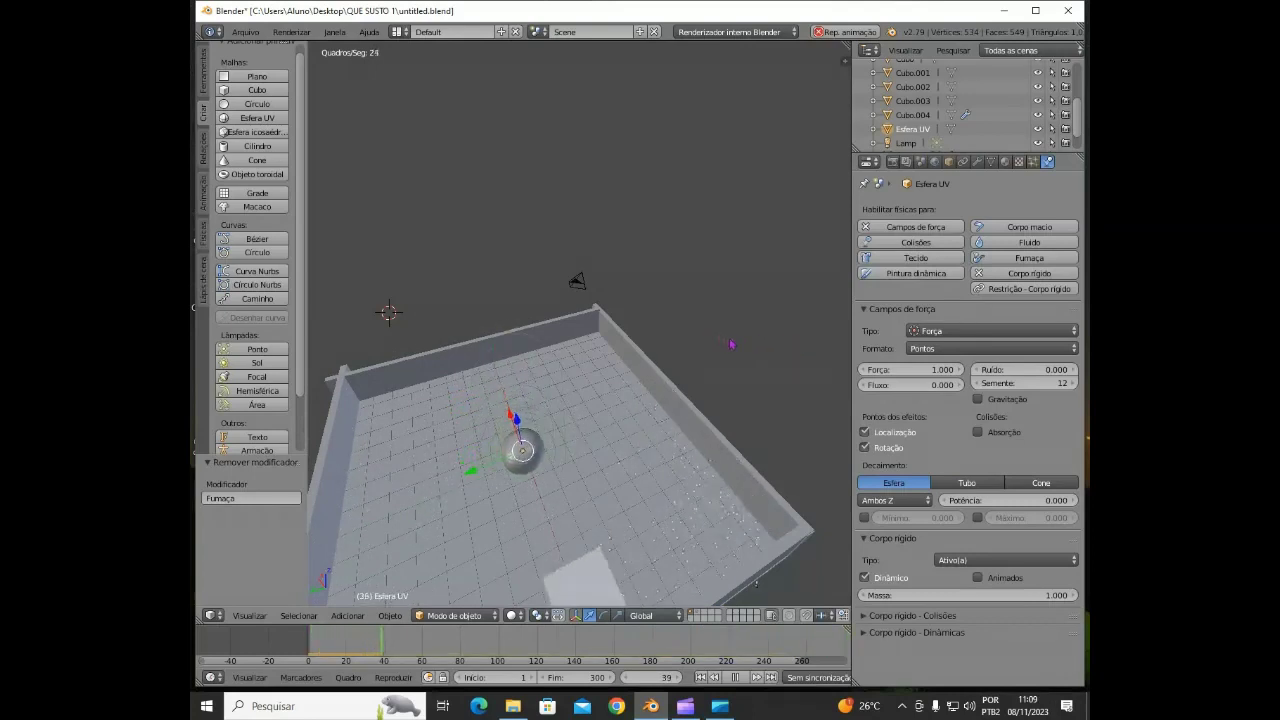
pyautogui.moveTo(757, 347); pyautogui.dragTo(677, 334, button='middle')
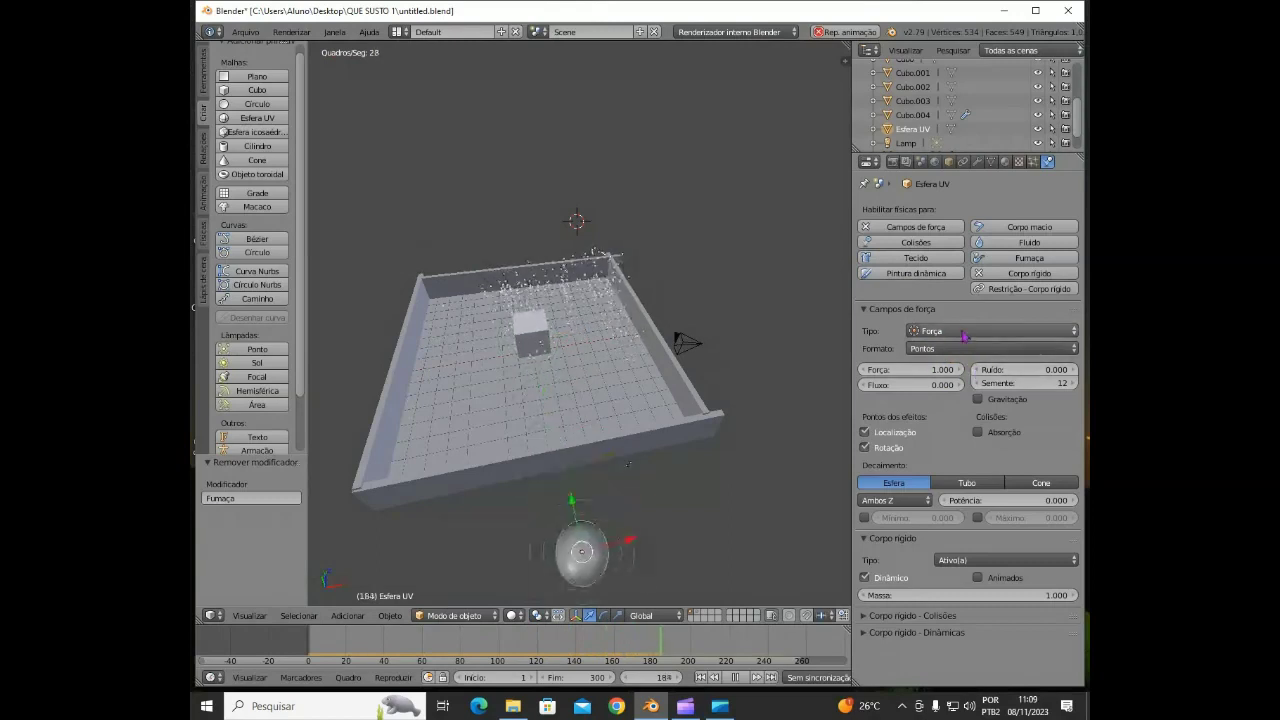
pyautogui.scroll(-2, 760, 415)
pyautogui.scroll(5, 640, 390)
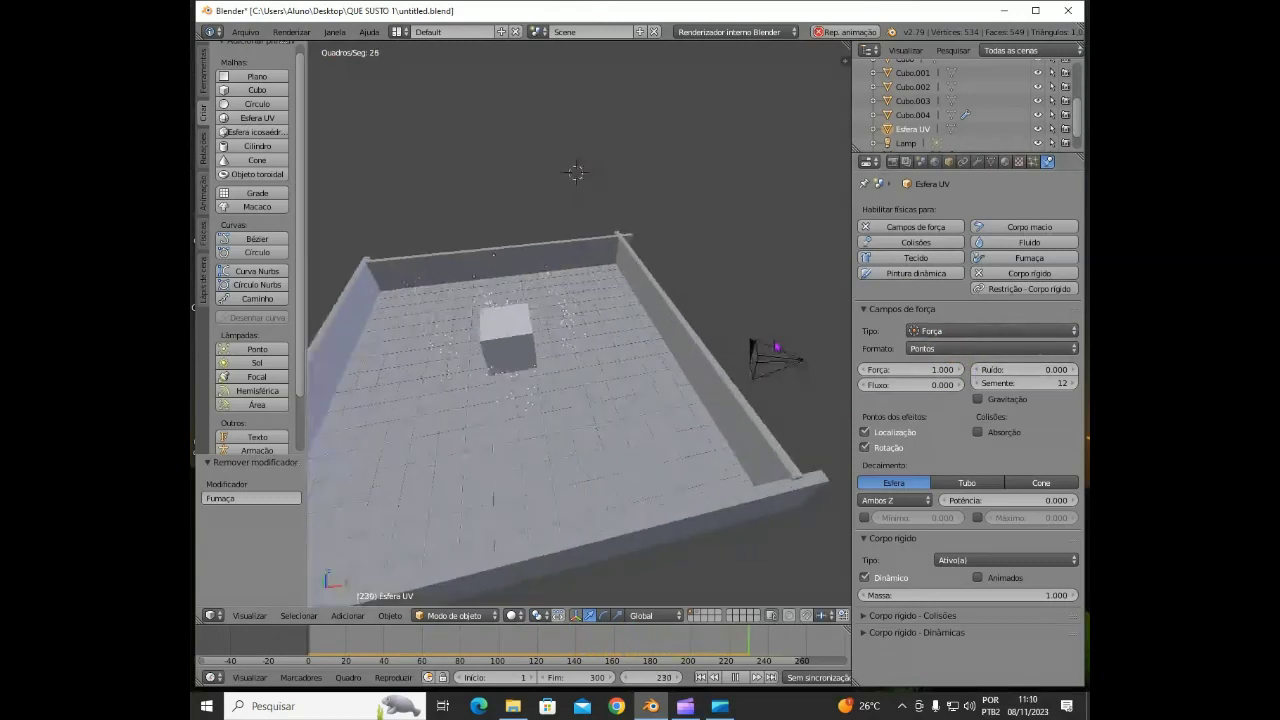
# - Change the sphere's force field type to smoke flow (Fluxo de fumaça) and set its flow to 7.500
pyautogui.click(940, 331)
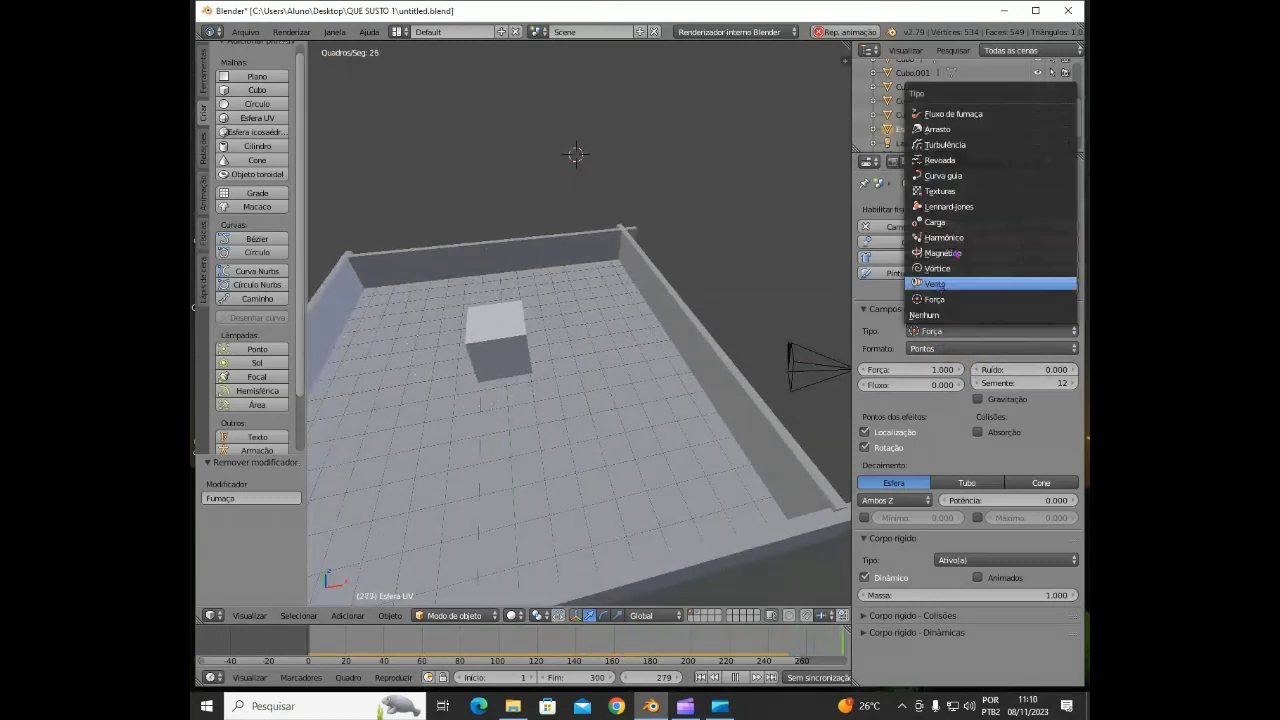
pyautogui.click(955, 115)
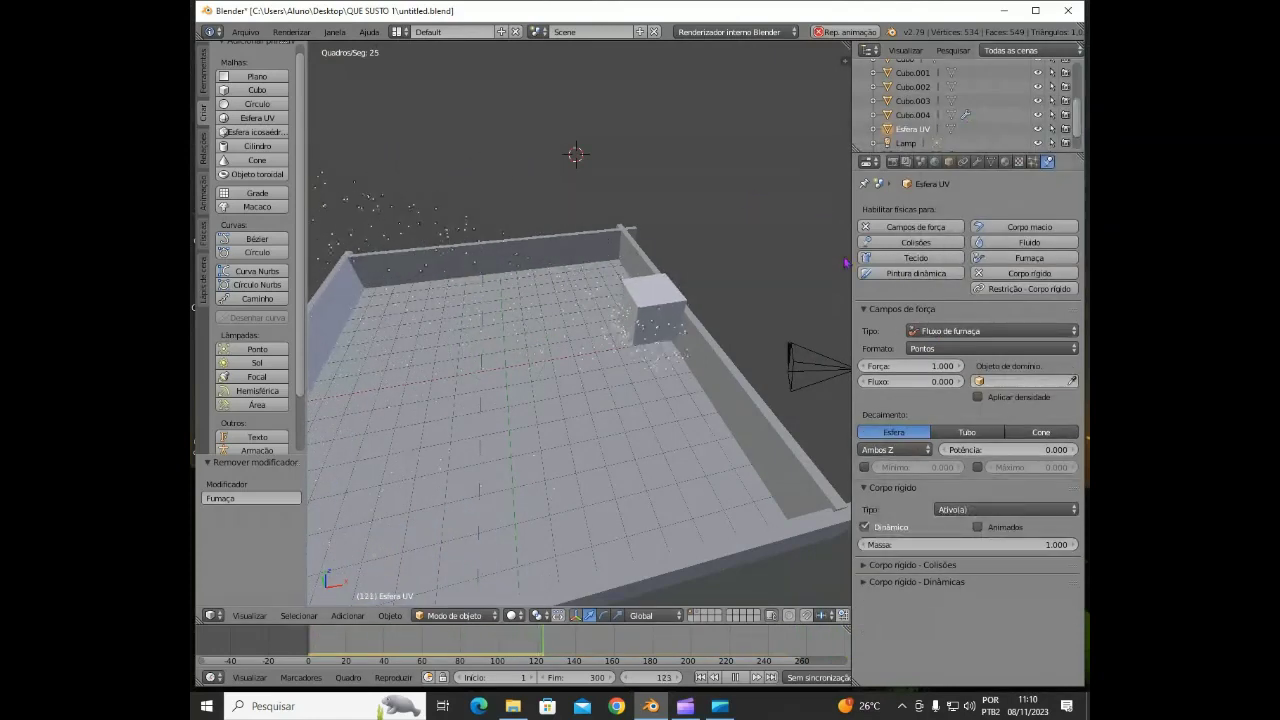
pyautogui.moveTo(775, 189); pyautogui.dragTo(776, 259, button='middle')
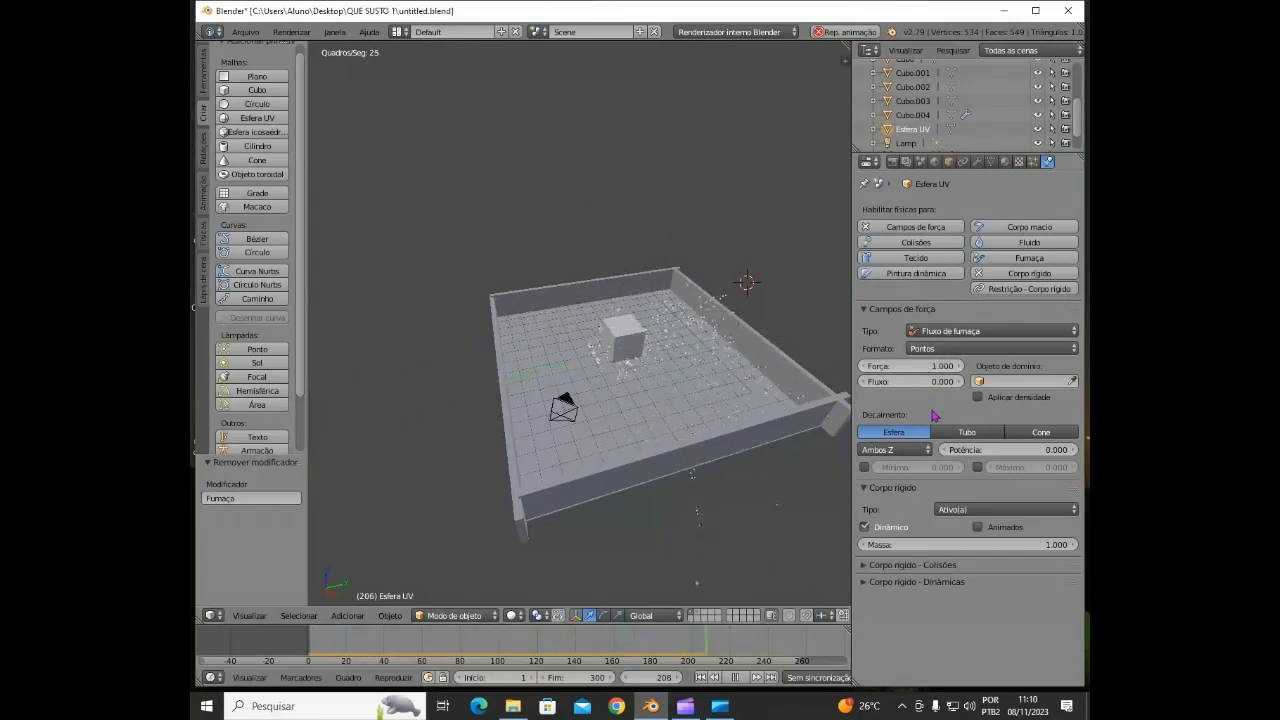
pyautogui.moveTo(922, 387); pyautogui.dragTo(893, 385)
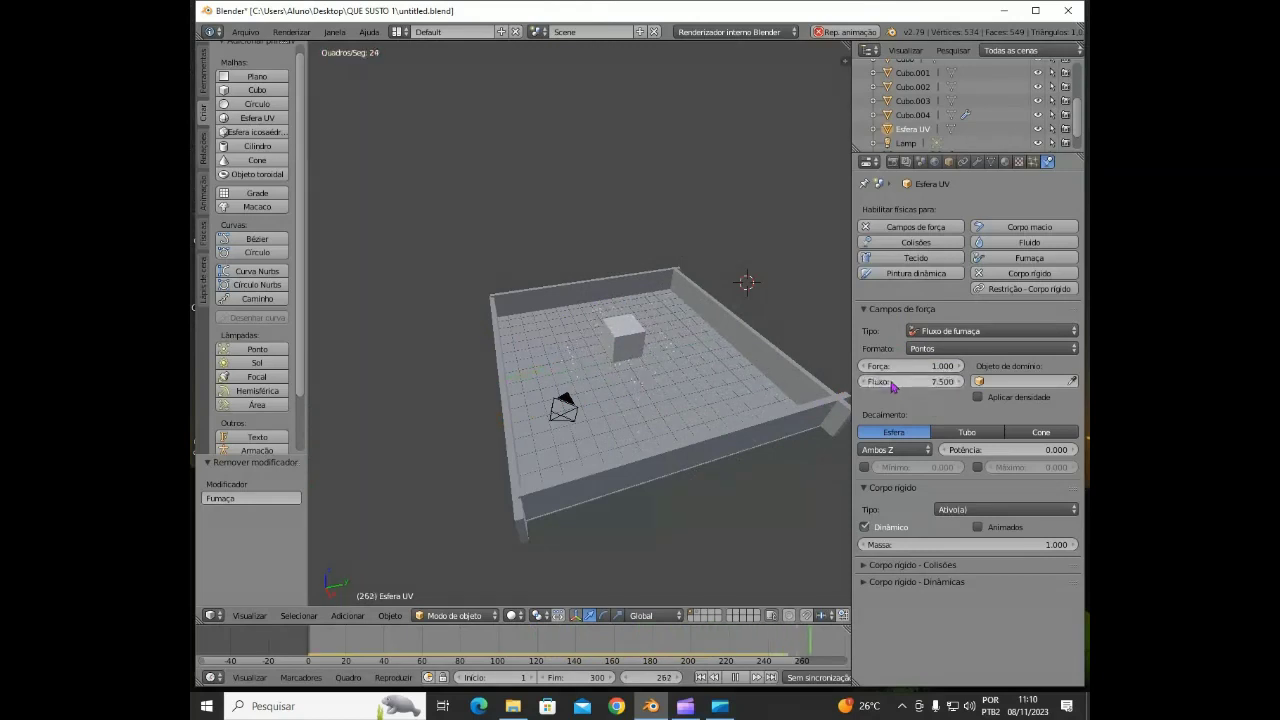
# - Assign Cubo.001 as the smoke flow field's domain object and set the falloff power to 10.000
pyautogui.click(1018, 384)
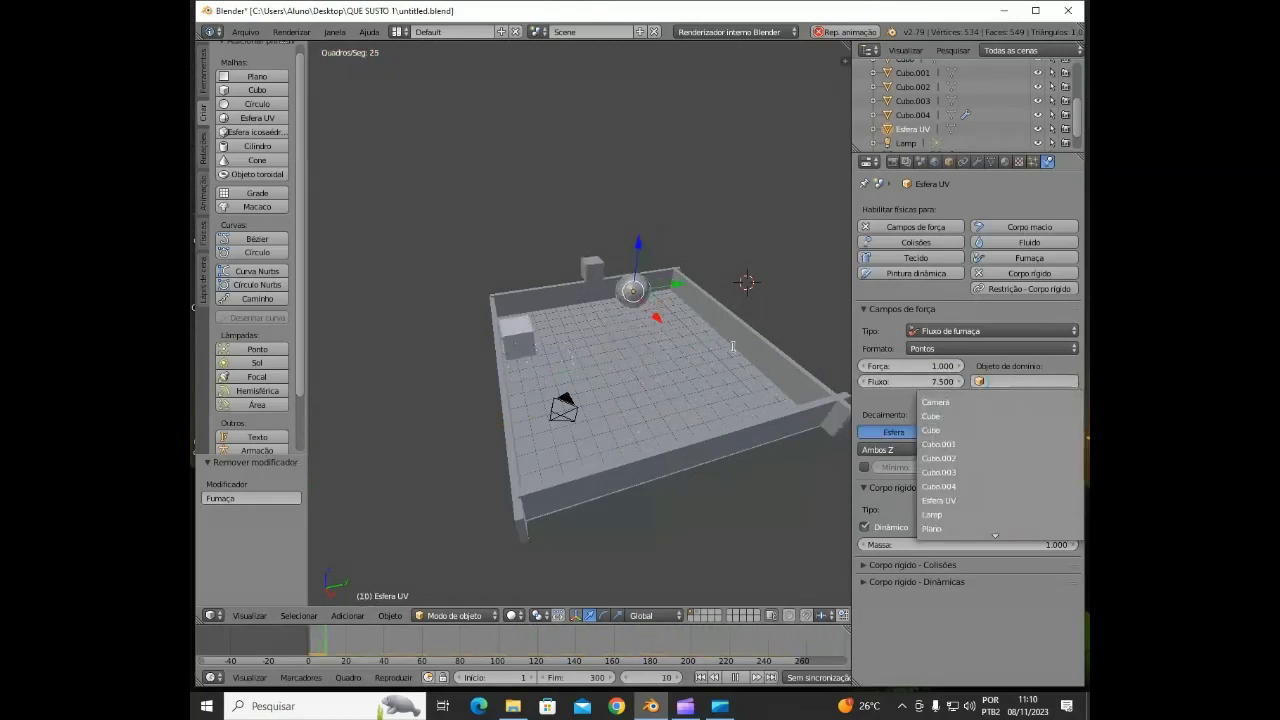
pyautogui.click(675, 291)
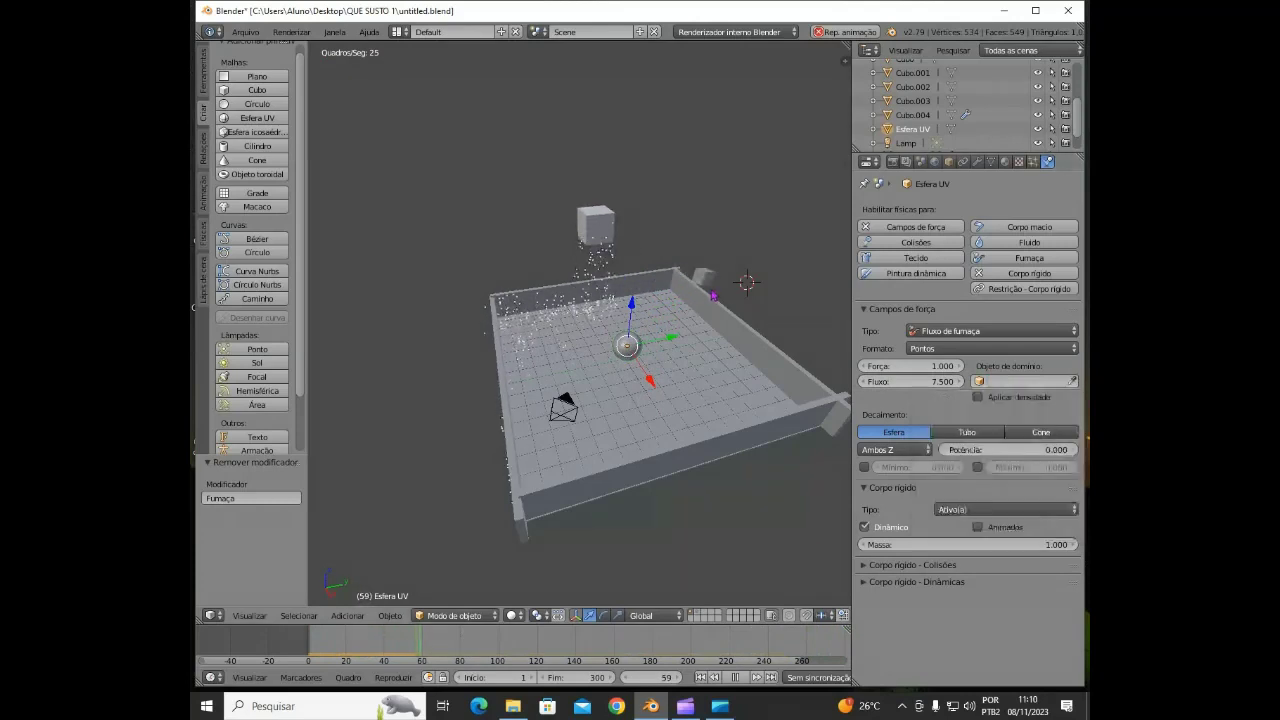
pyautogui.click(1010, 381)
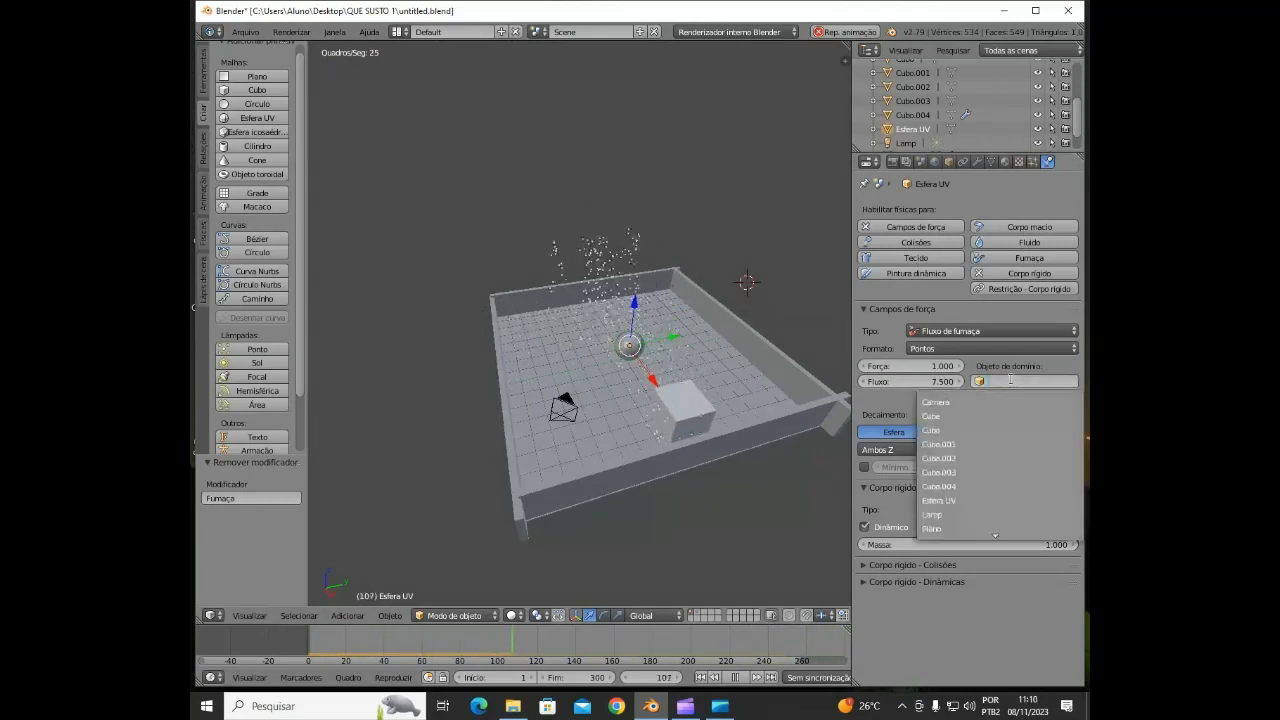
pyautogui.click(953, 440)
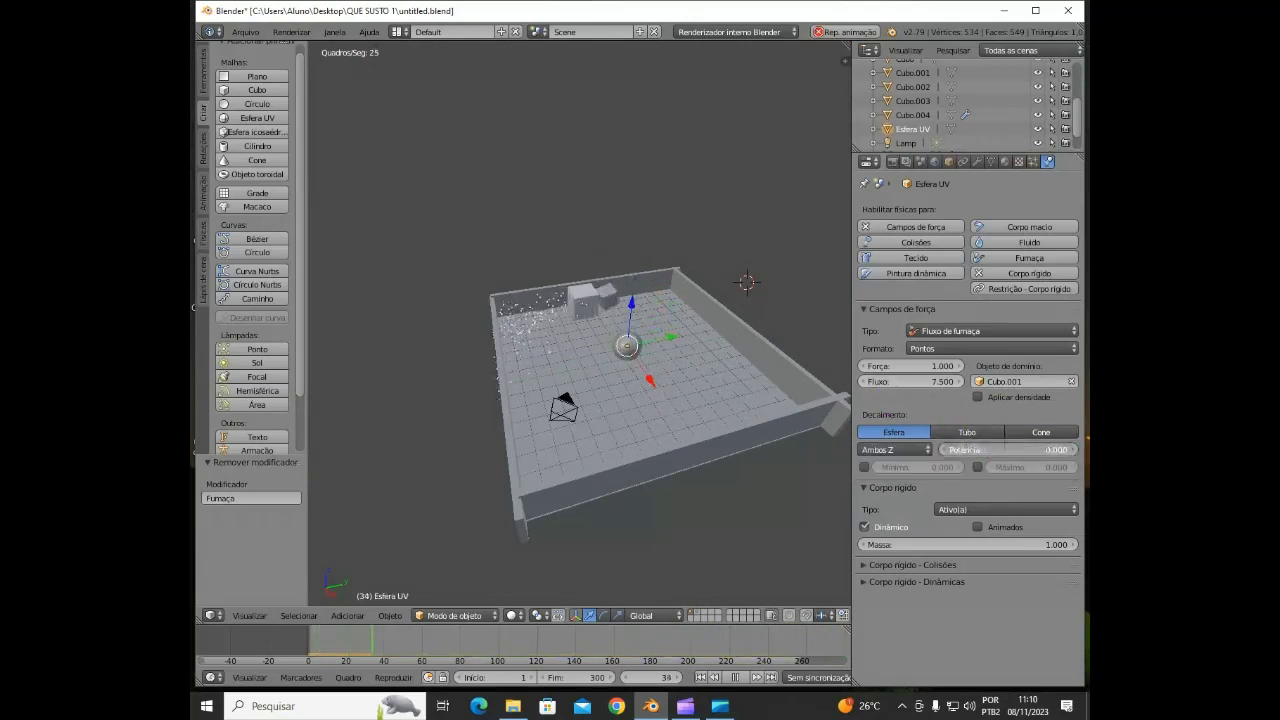
pyautogui.moveTo(1049, 456); pyautogui.dragTo(1064, 456)
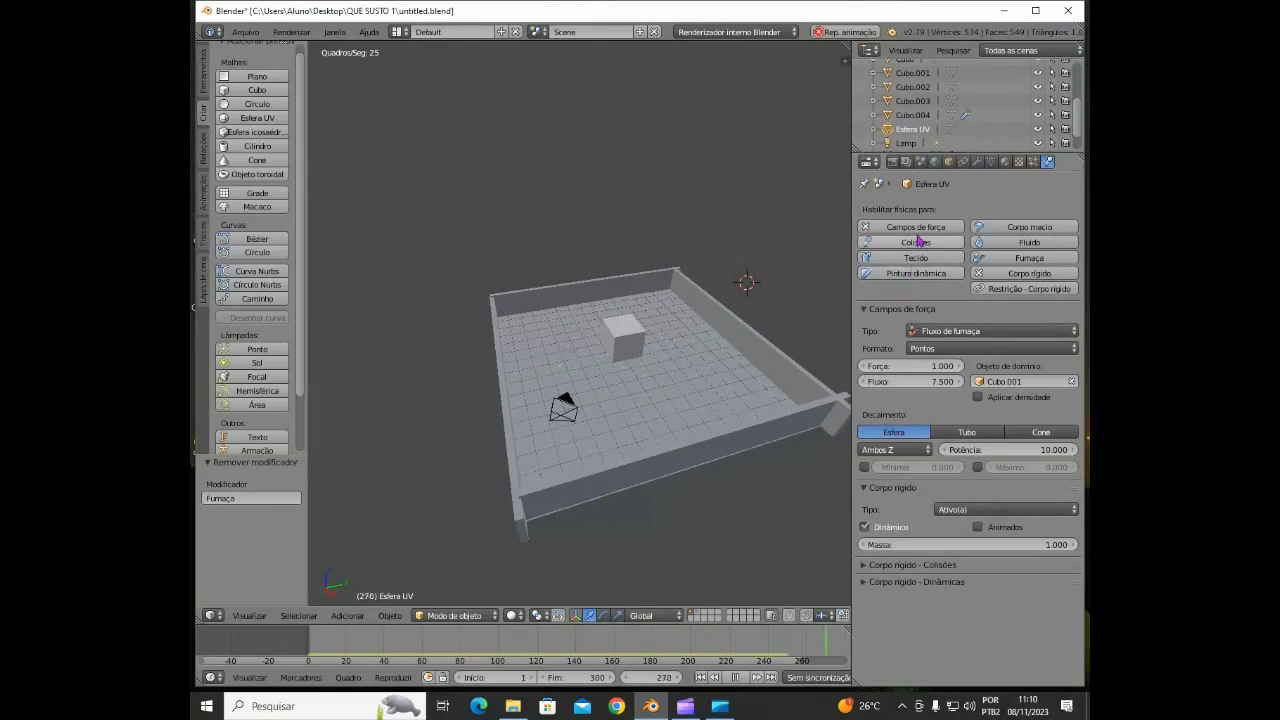
# - Try the drag (Arrasto) and turbulence (Turbulência) force field types in turn on the UV sphere during playback
pyautogui.click(990, 331)
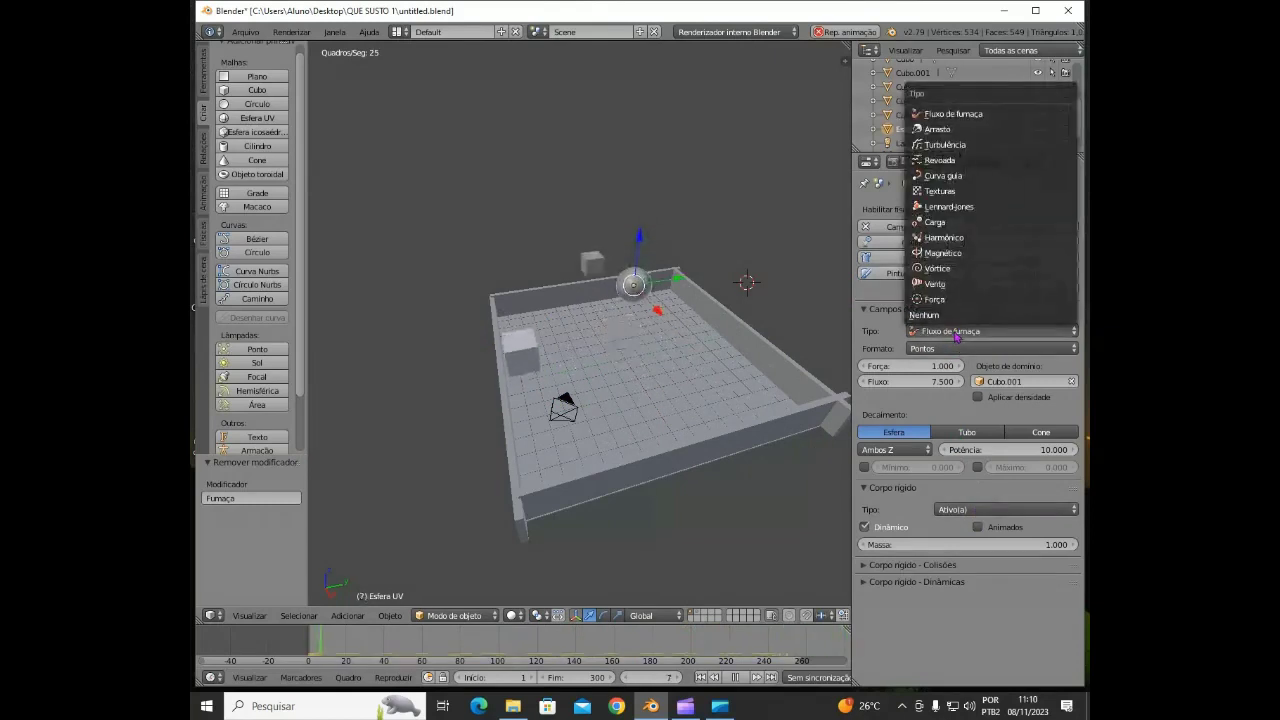
pyautogui.click(988, 130)
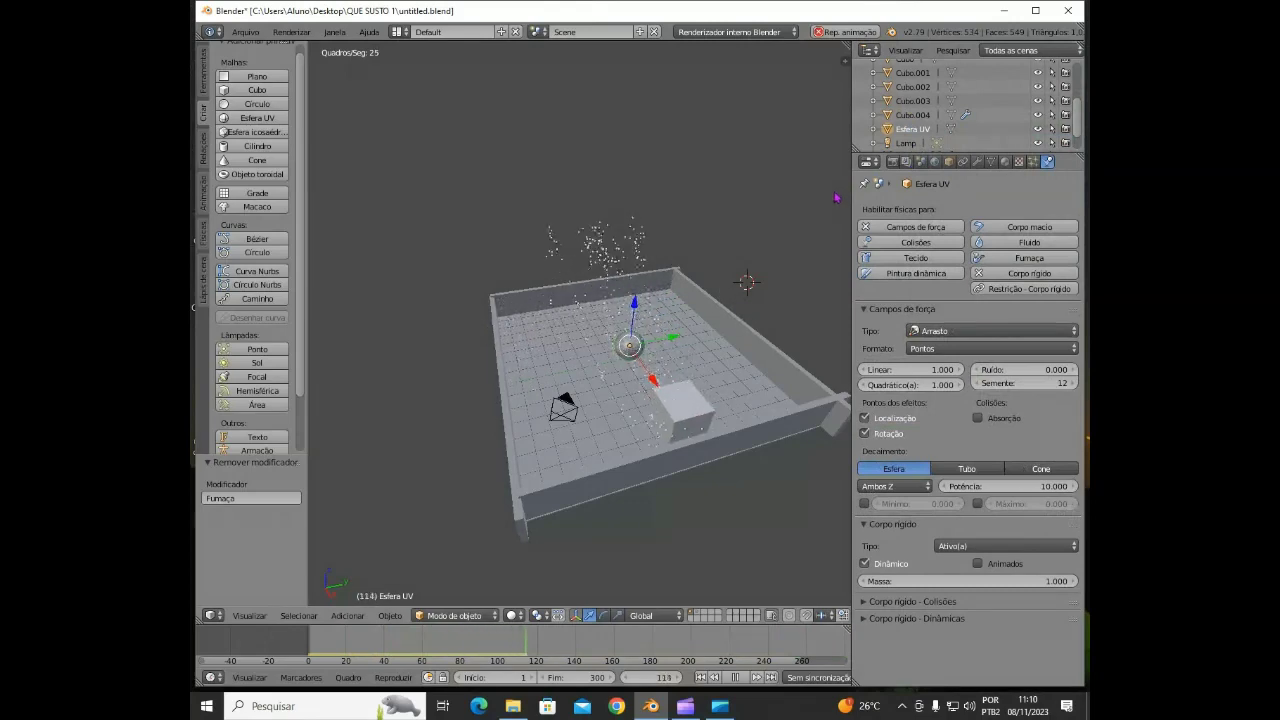
pyautogui.scroll(4, 791, 354)
pyautogui.moveTo(791, 354); pyautogui.dragTo(388, 340, button='middle')
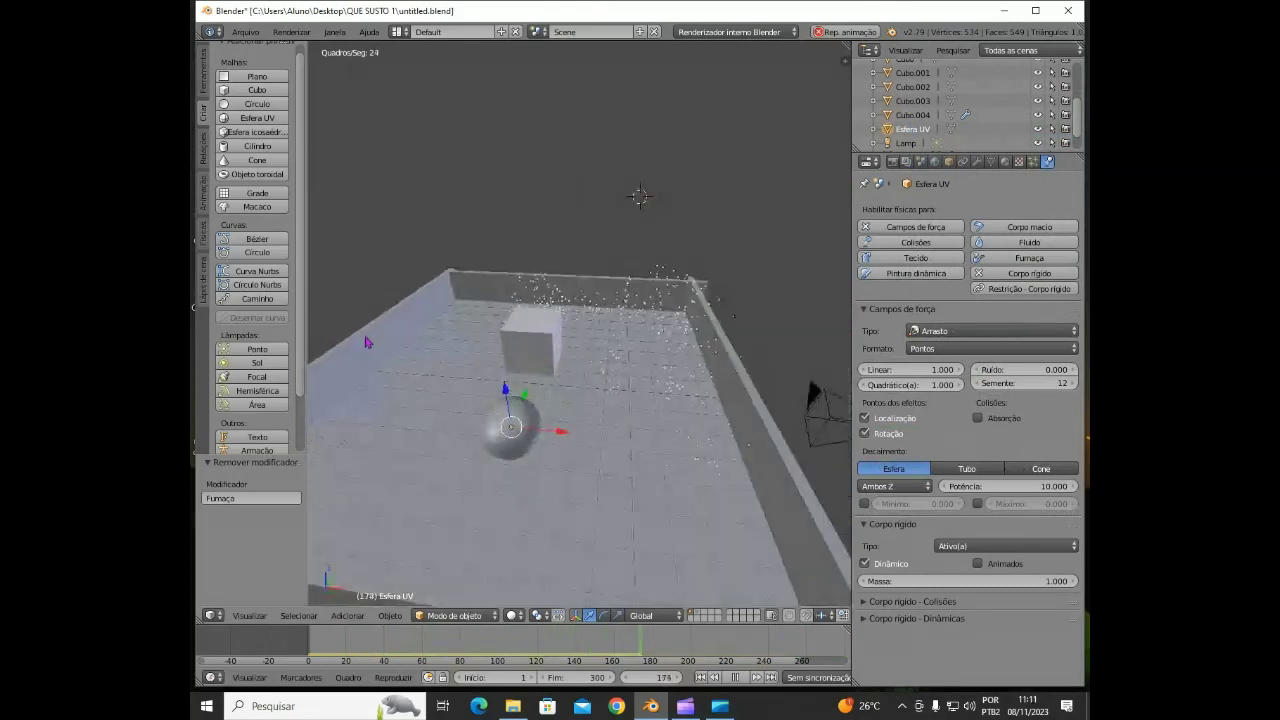
pyautogui.click(941, 331)
pyautogui.click(945, 146)
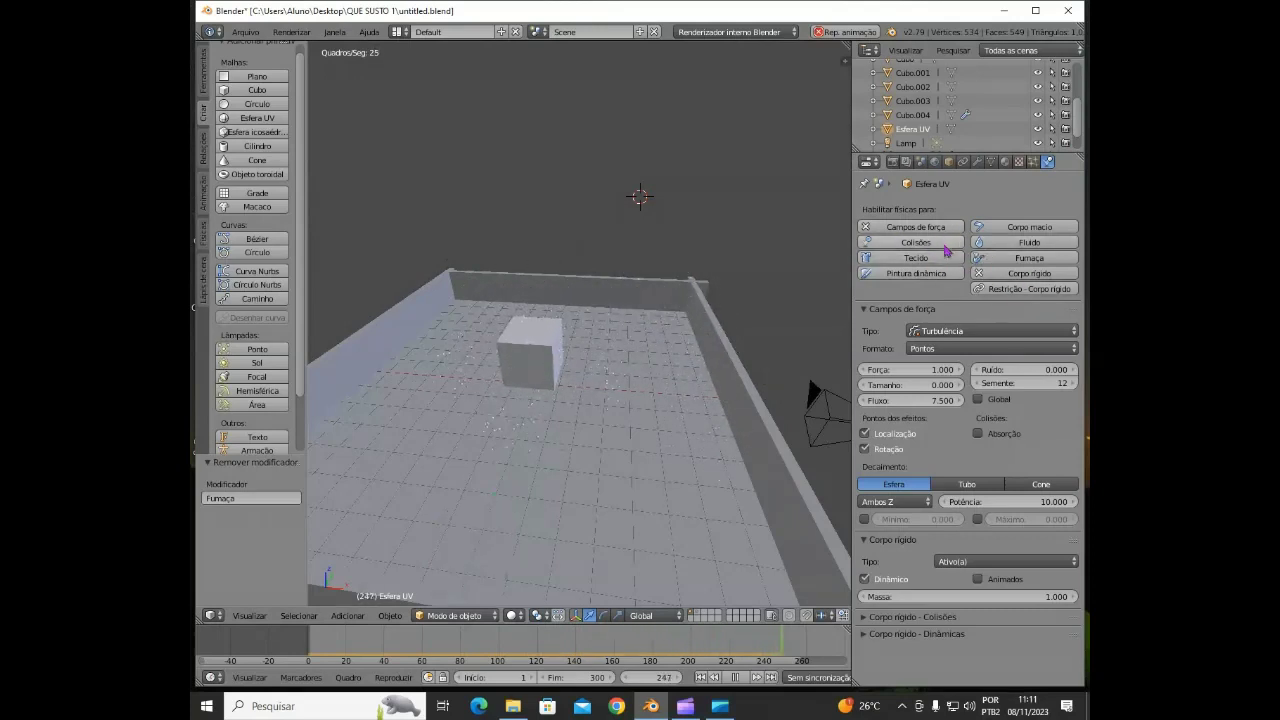
# - Change the UV sphere's force field type to Revoada and observe its effect on the cubes and particles during playback
pyautogui.click(970, 331)
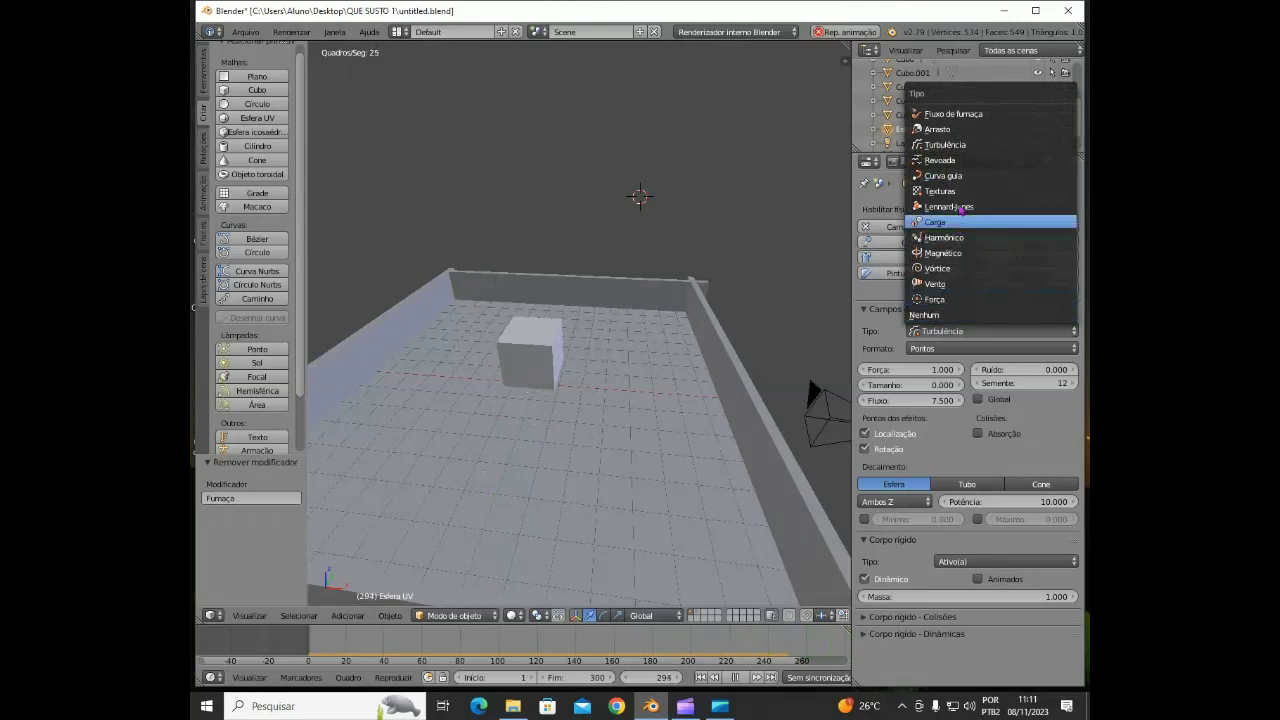
pyautogui.click(940, 160)
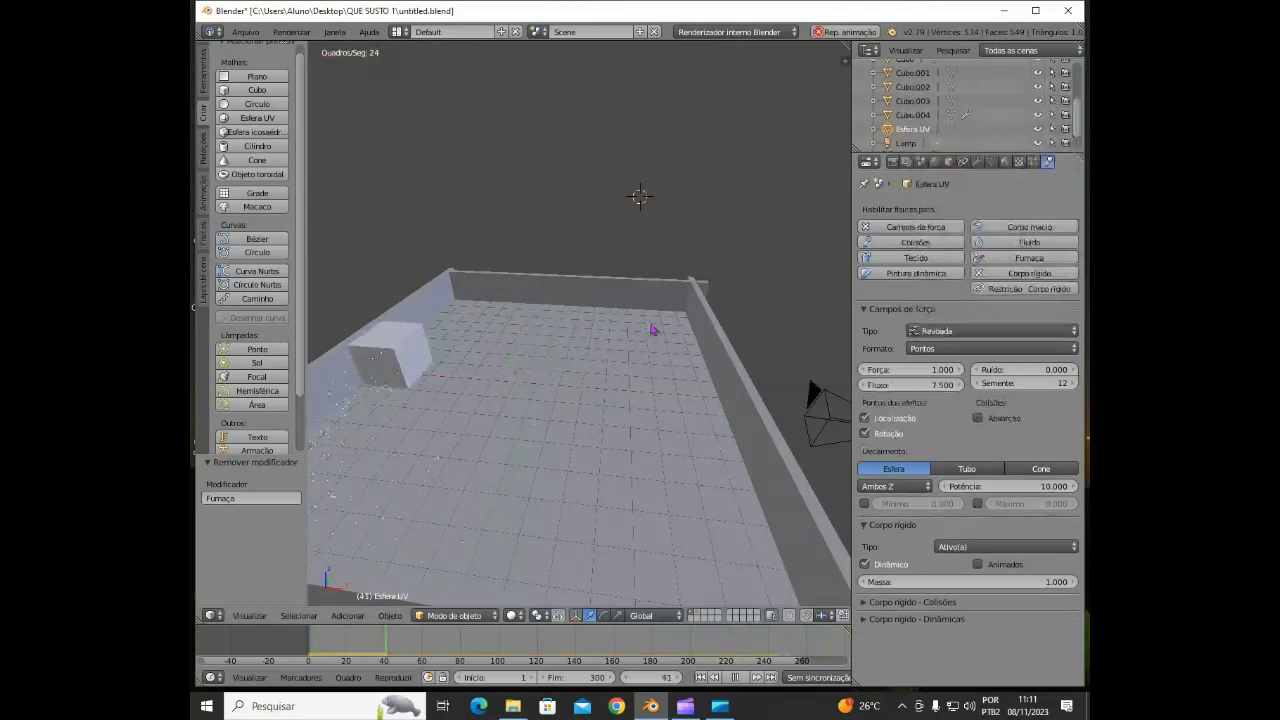
pyautogui.scroll(-3, 632, 367)
pyautogui.scroll(4, 652, 343)
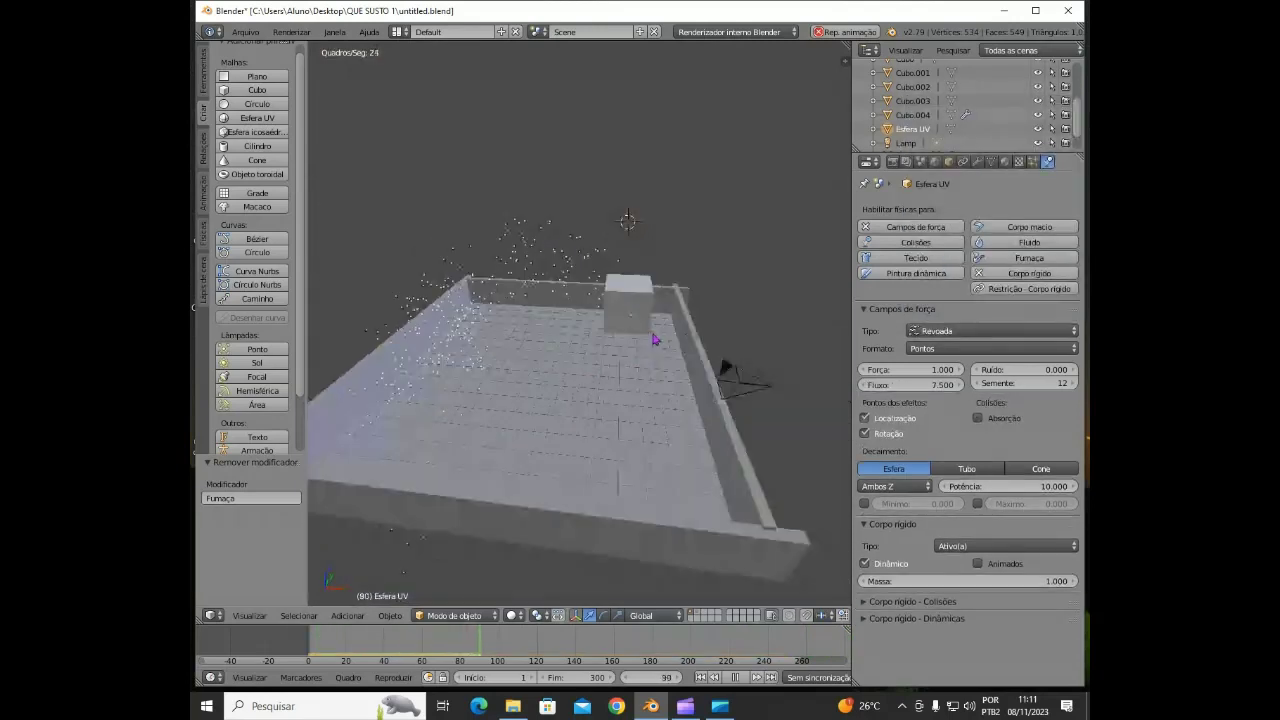
pyautogui.moveTo(713, 362)
pyautogui.mouseDown(button='middle')
pyautogui.moveTo(551, 369)
pyautogui.moveTo(716, 372)
pyautogui.mouseUp(button='middle')
pyautogui.scroll(-2, 716, 371)
pyautogui.scroll(1, 671, 355)
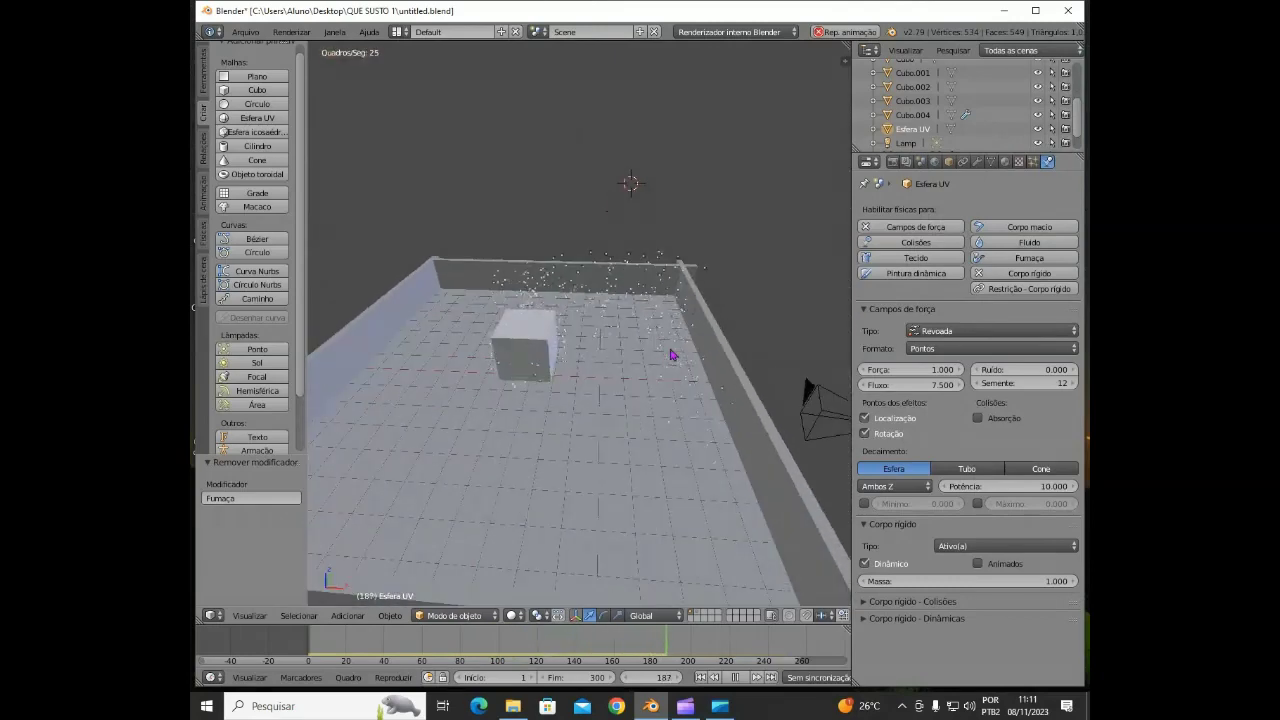
pyautogui.scroll(-1, 671, 355)
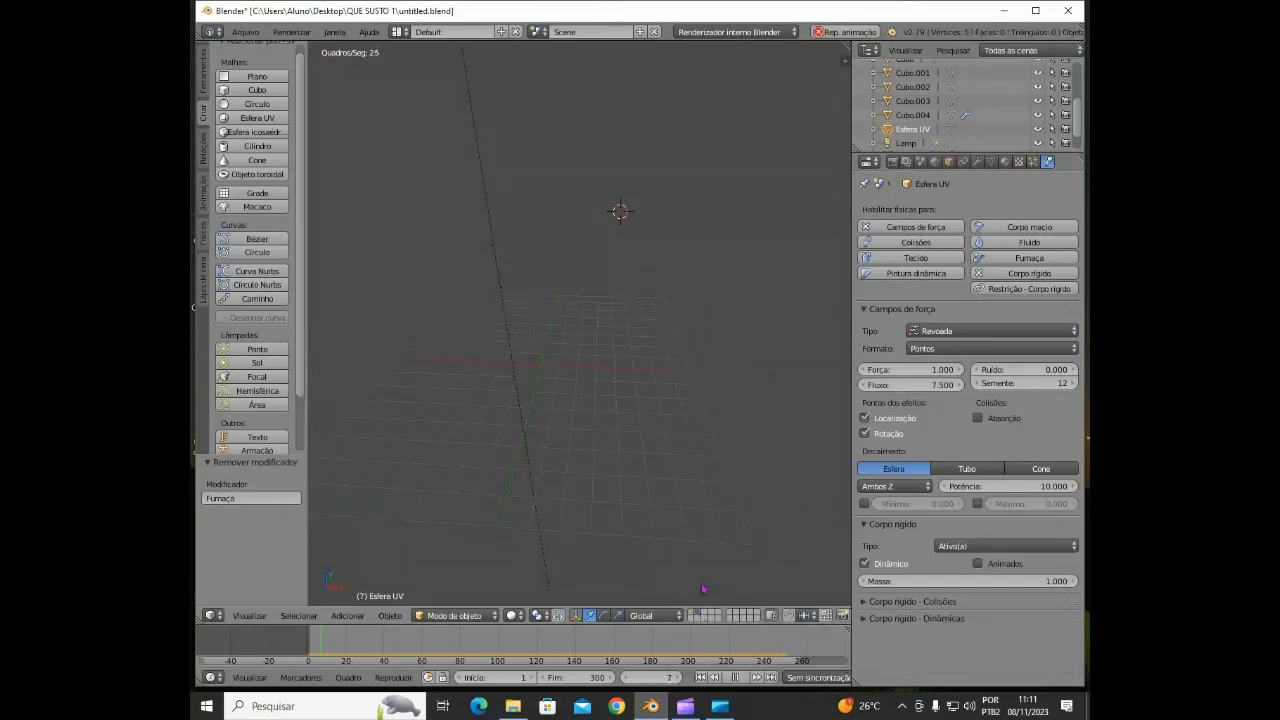
# - Add a new UV sphere on the empty layer, position it near the grid's centre, and set the animation's end frame to 102
pyautogui.click(259, 120)
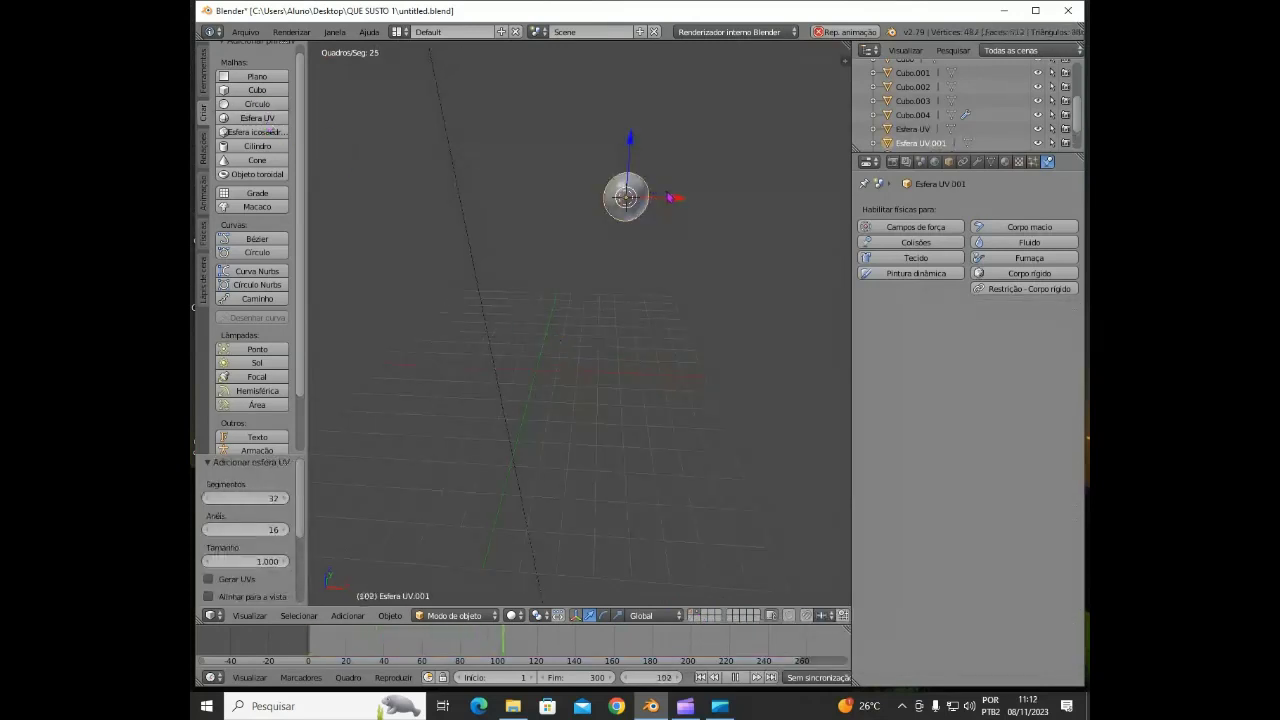
pyautogui.moveTo(670, 197); pyautogui.dragTo(572, 197)
pyautogui.moveTo(528, 145); pyautogui.dragTo(540, 282)
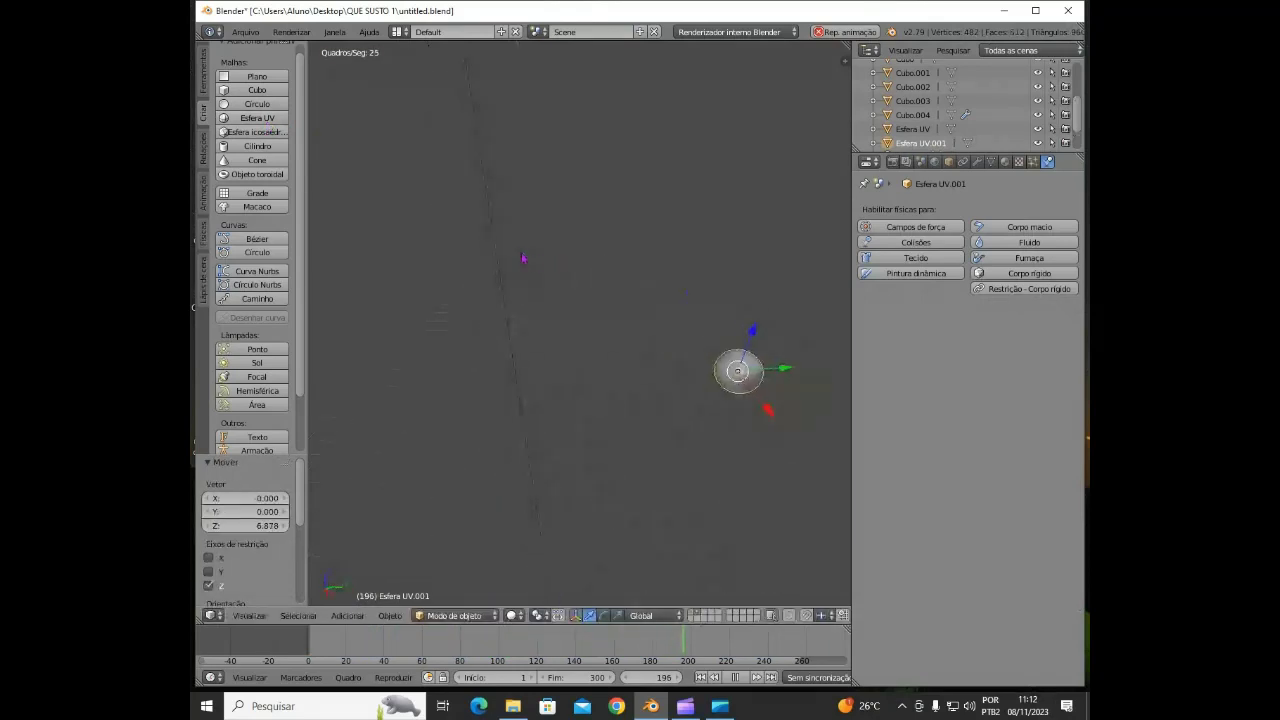
pyautogui.moveTo(522, 258); pyautogui.dragTo(654, 319, button='middle')
pyautogui.moveTo(757, 363); pyautogui.dragTo(695, 373)
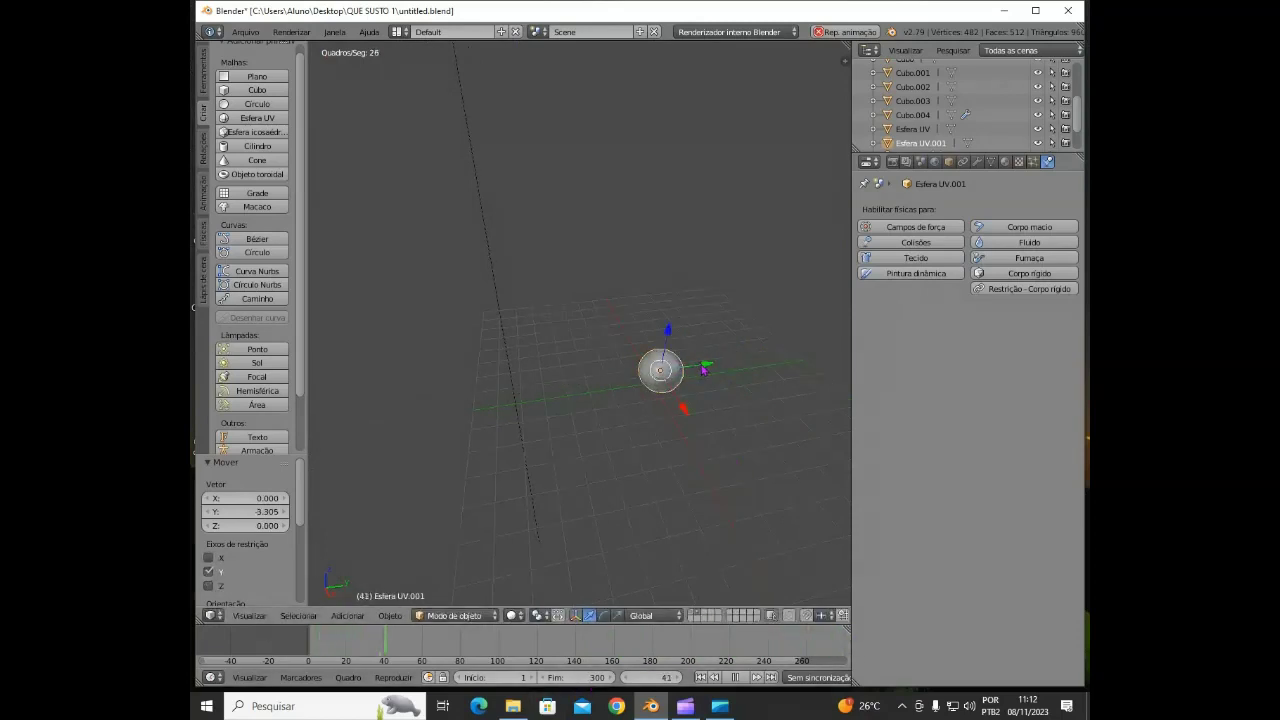
pyautogui.moveTo(604, 683); pyautogui.dragTo(455, 33)
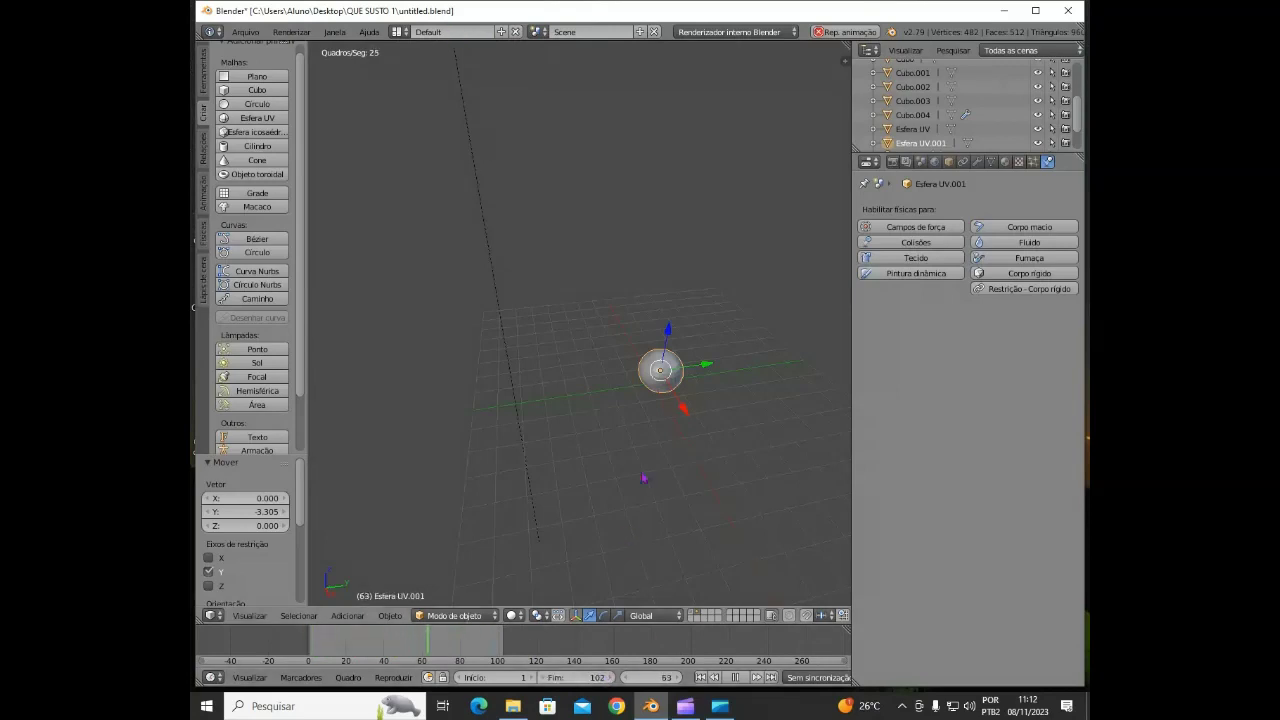
# - Add a cube, lower it about 7.7 units, and move it along X and Y until it sits beside the new sphere
pyautogui.click(266, 90)
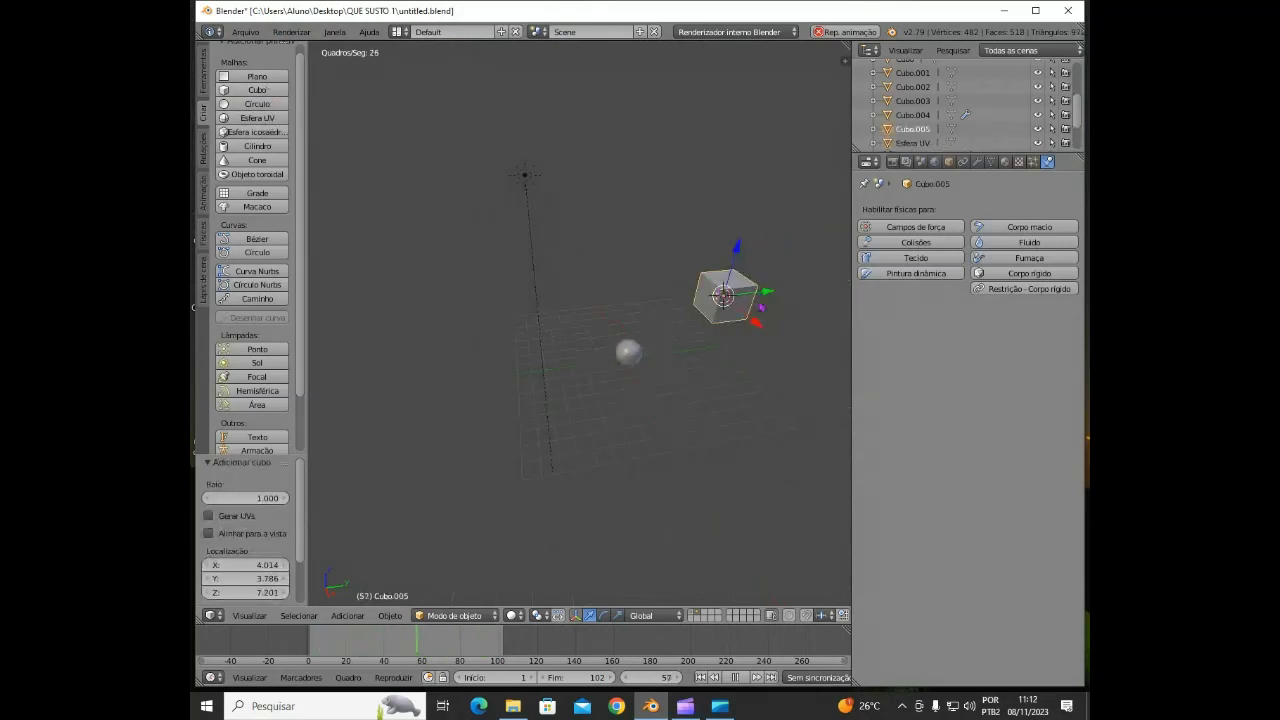
pyautogui.moveTo(738, 267); pyautogui.dragTo(718, 366)
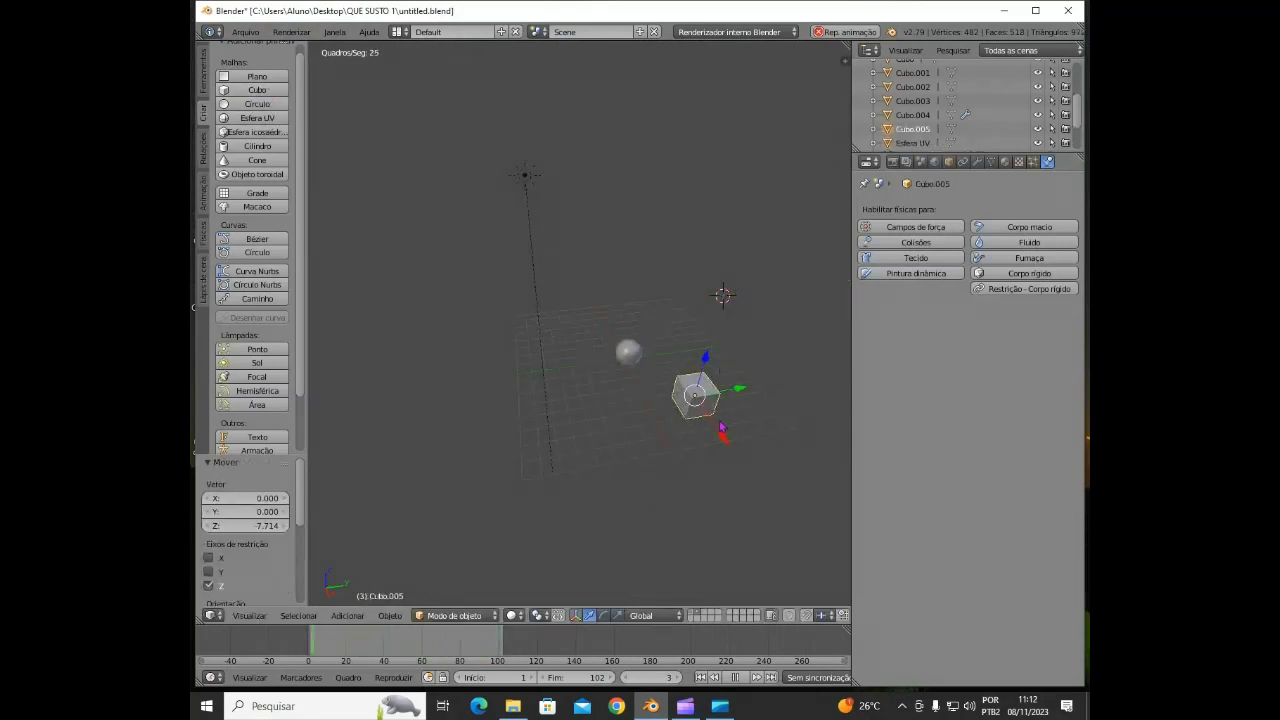
pyautogui.moveTo(722, 438); pyautogui.dragTo(679, 325)
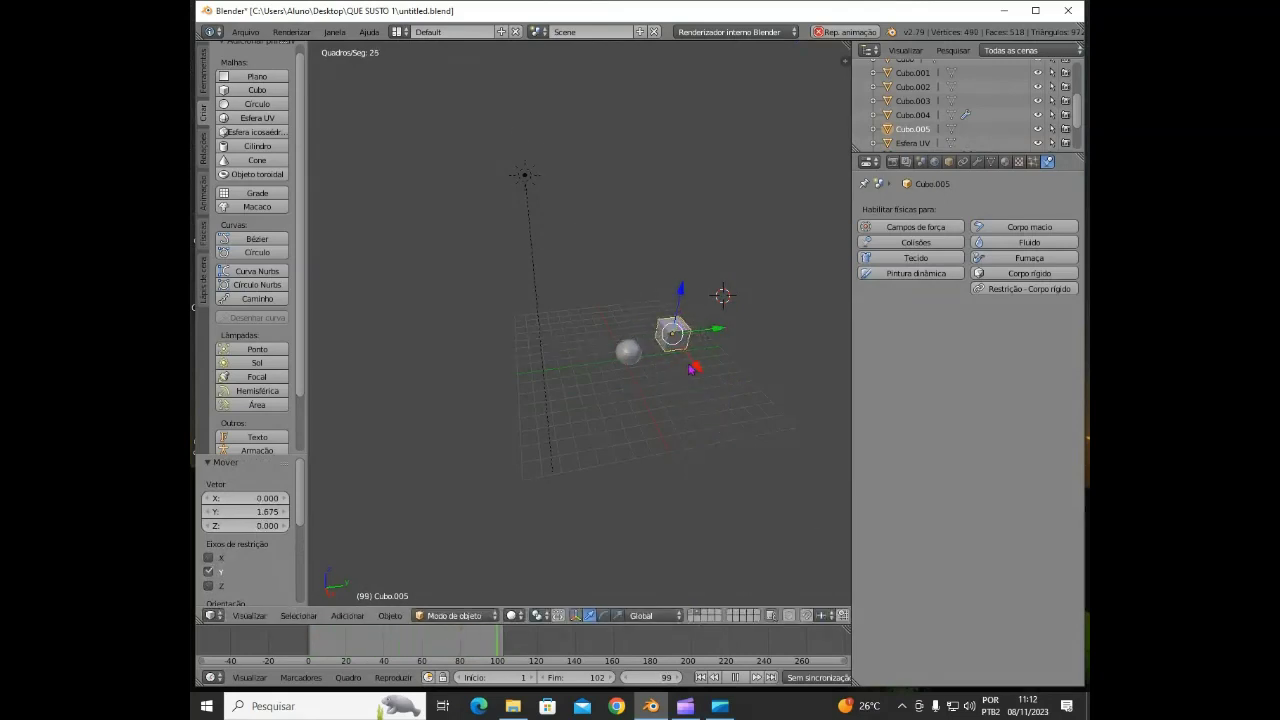
pyautogui.moveTo(691, 369); pyautogui.dragTo(695, 377)
# - Enable a force field on the new UV sphere beside the cube
pyautogui.scroll(3, 704, 368)
pyautogui.moveTo(758, 326); pyautogui.dragTo(843, 335, button='middle')
pyautogui.scroll(1, 843, 316)
pyautogui.scroll(1, 750, 295)
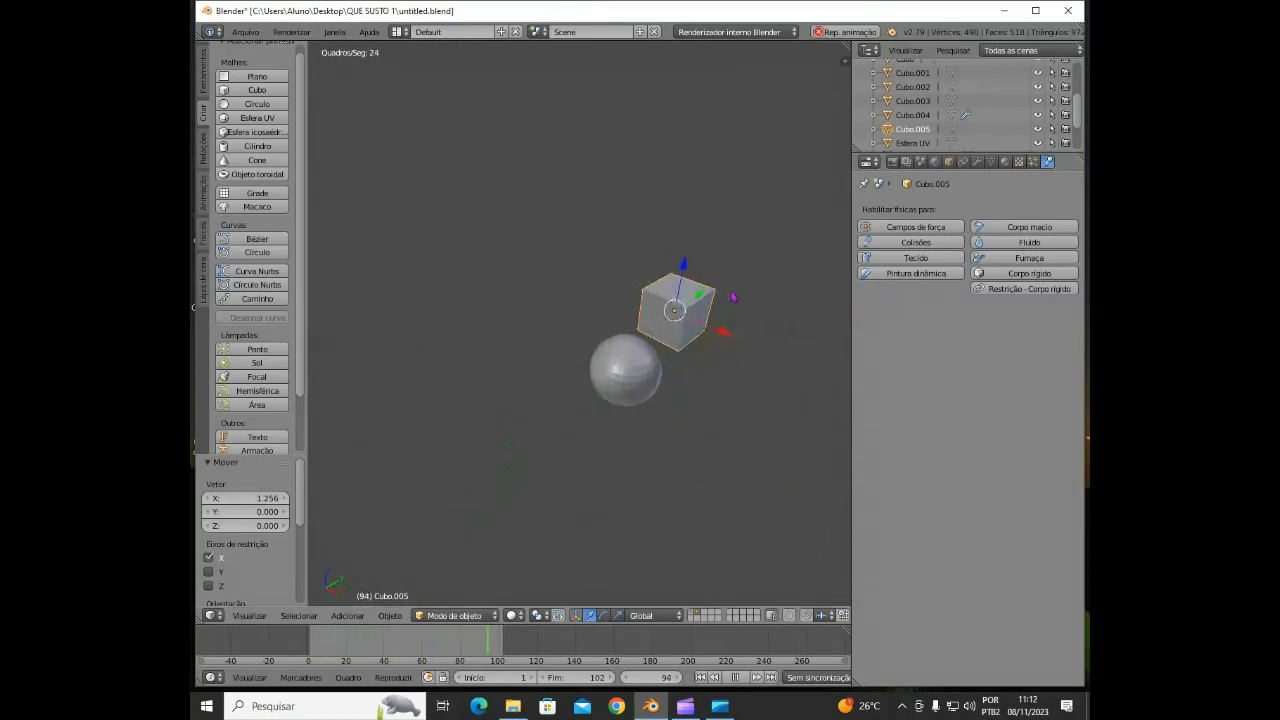
pyautogui.moveTo(784, 269); pyautogui.dragTo(765, 352, button='middle')
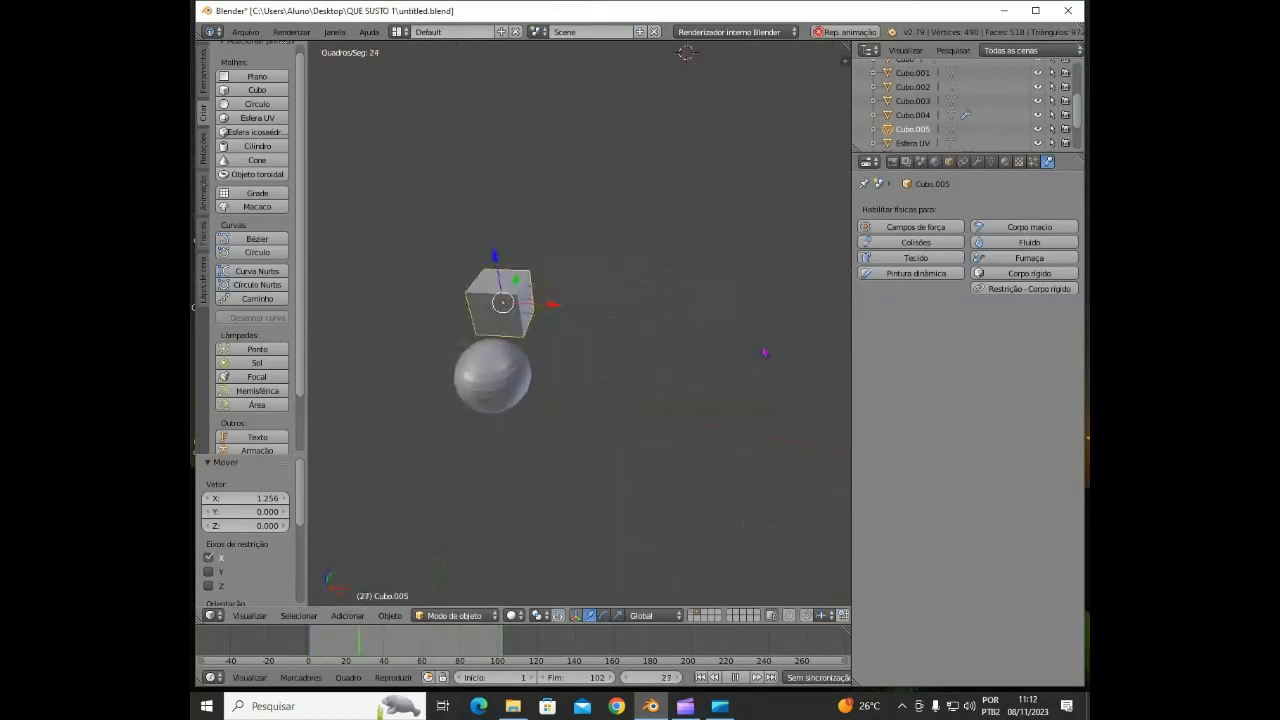
pyautogui.rightClick(480, 397)
pyautogui.moveTo(760, 308); pyautogui.dragTo(687, 327, button='middle')
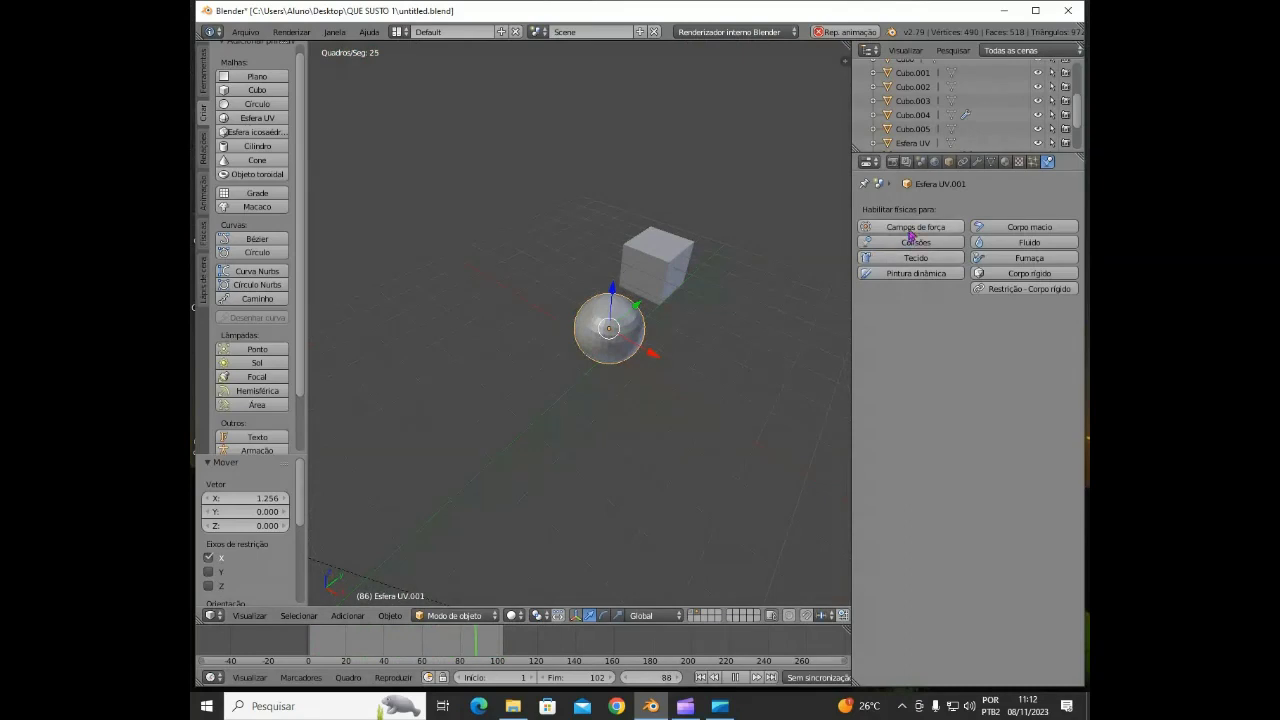
pyautogui.click(912, 232)
# - Enable soft body (Corpo macio) physics on the cube next to the new sphere
pyautogui.moveTo(807, 258); pyautogui.dragTo(745, 263, button='middle')
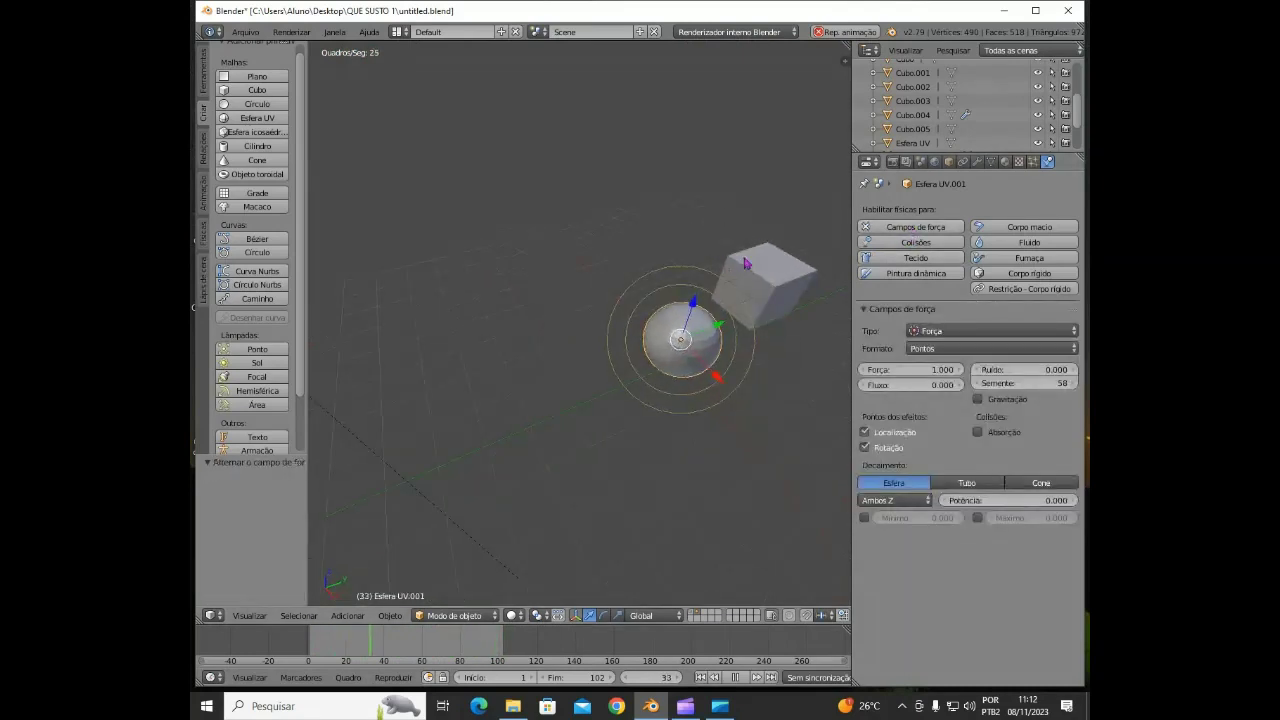
pyautogui.rightClick(745, 263)
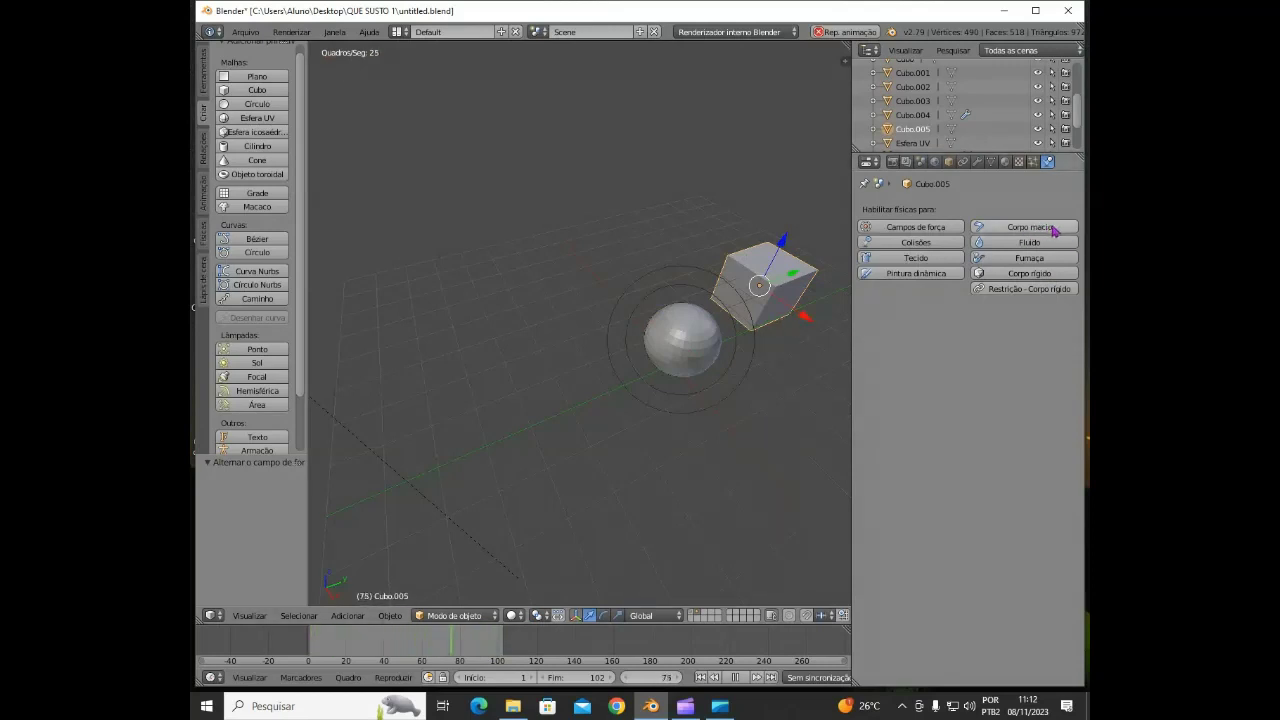
pyautogui.click(1050, 228)
# - Set the new sphere's force field strength (Força) to 68.500 and its flow (Fluxo) to 10.000
pyautogui.rightClick(678, 340)
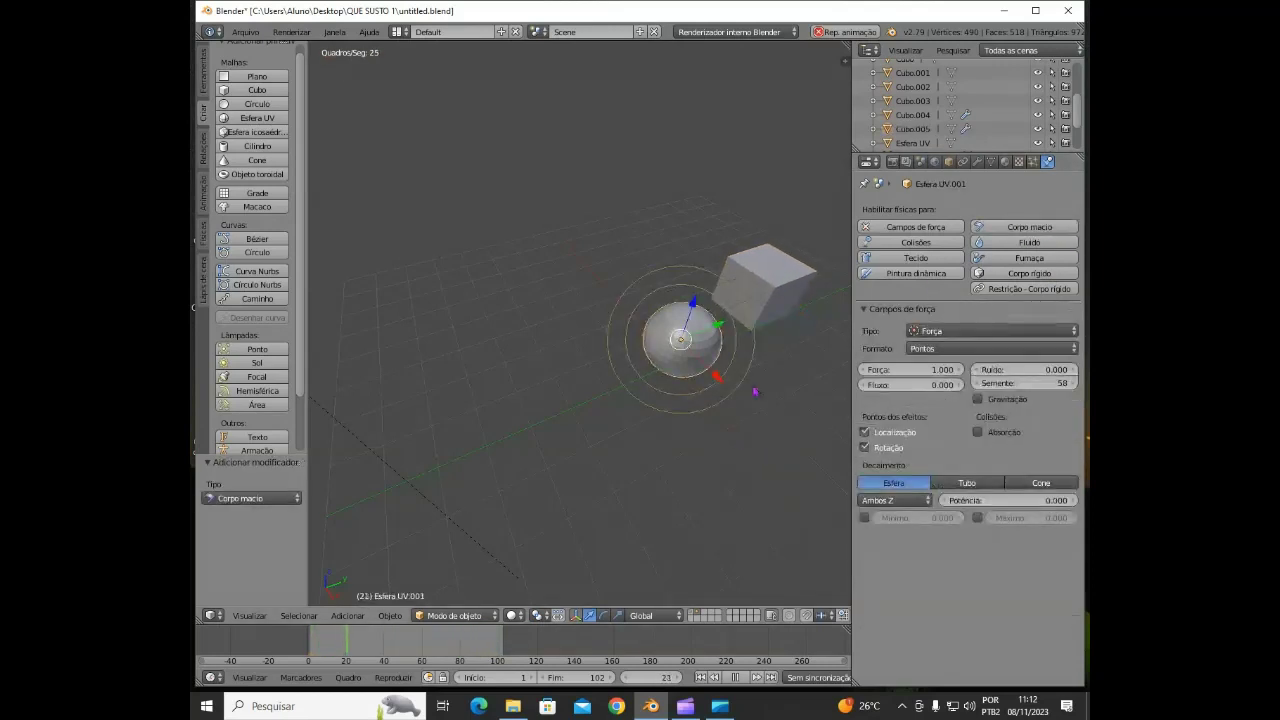
pyautogui.moveTo(729, 169)
pyautogui.mouseDown(button='middle')
pyautogui.moveTo(823, 187)
pyautogui.moveTo(744, 179)
pyautogui.mouseUp(button='middle')
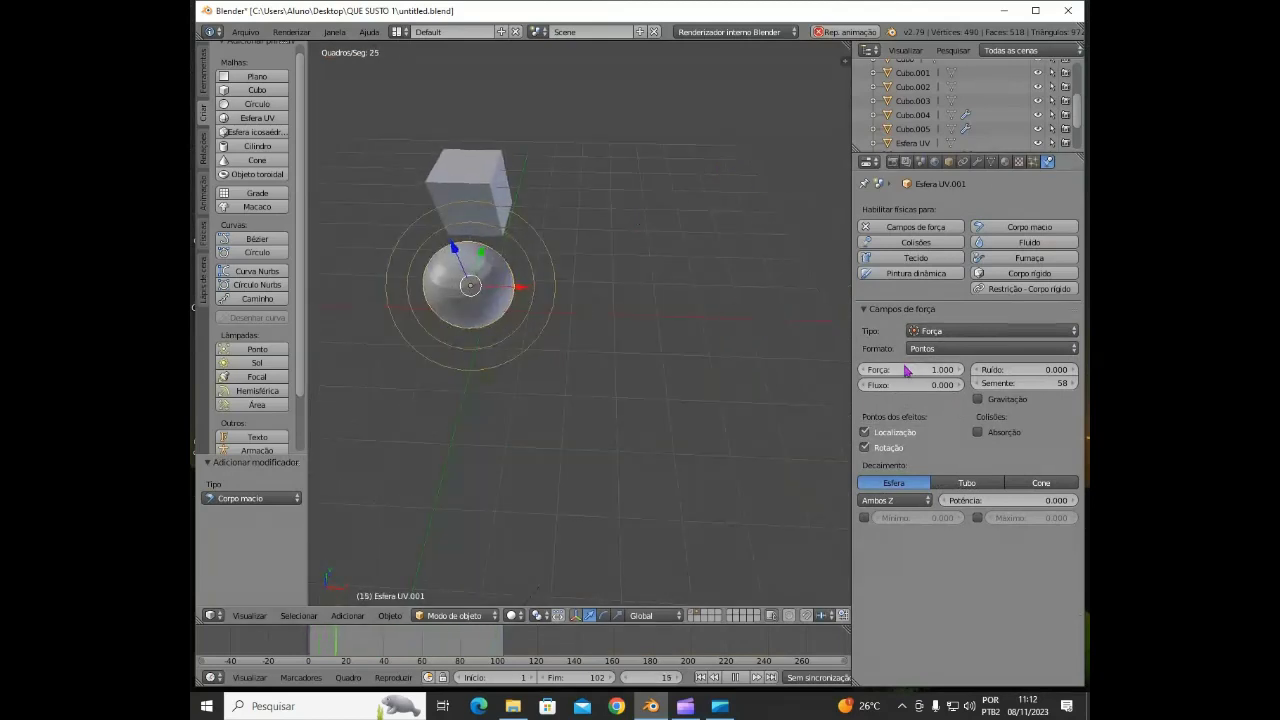
pyautogui.moveTo(908, 372); pyautogui.dragTo(460, 400)
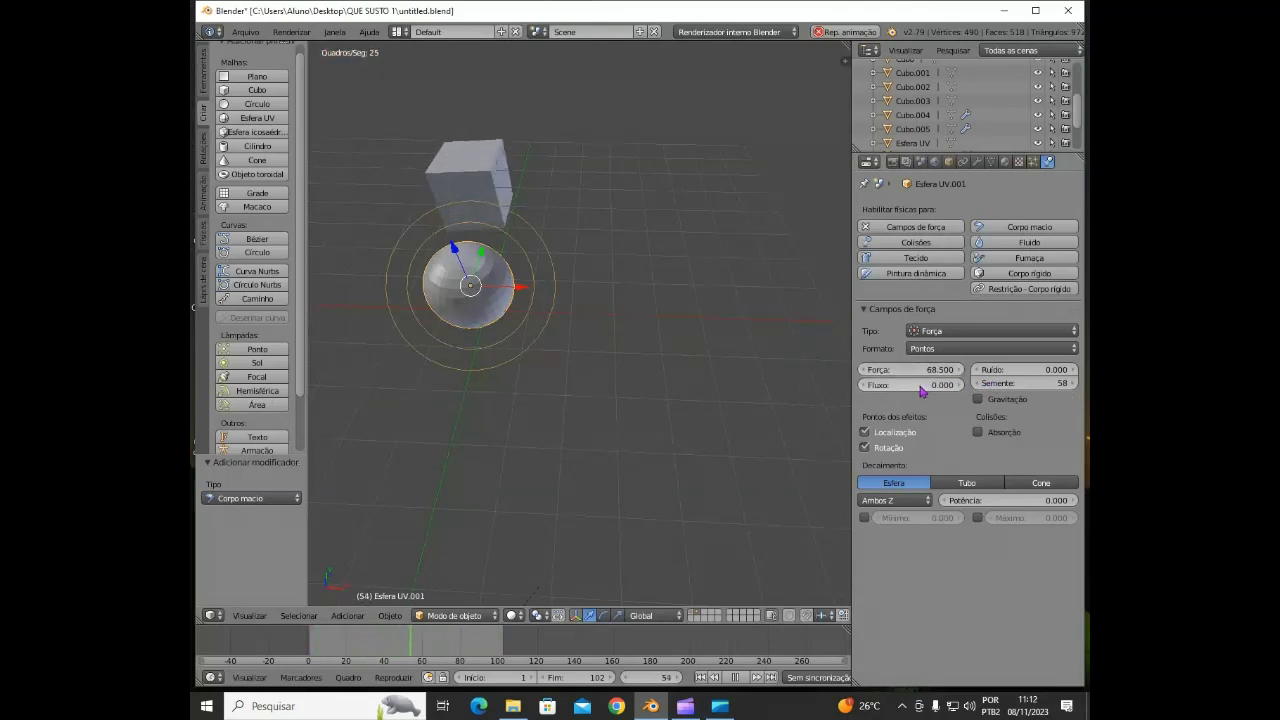
pyautogui.moveTo(921, 390); pyautogui.dragTo(958, 392)
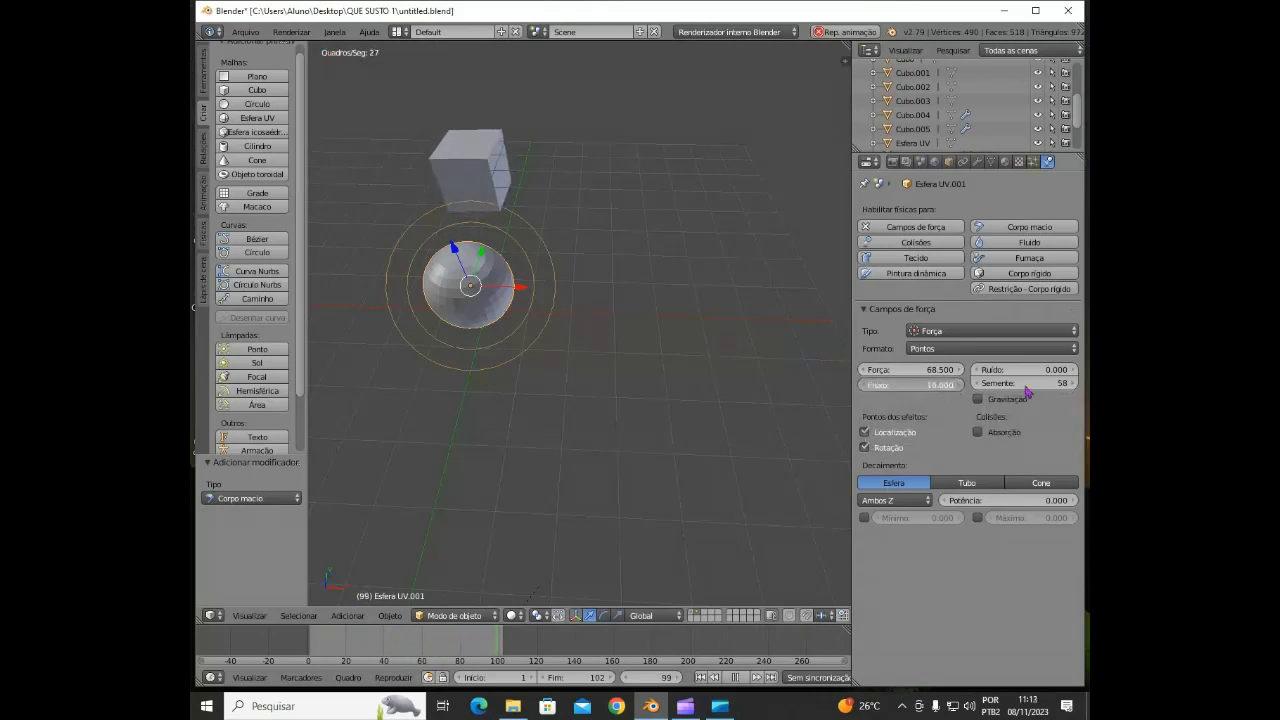
pyautogui.moveTo(212, 395); pyautogui.dragTo(925, 387)
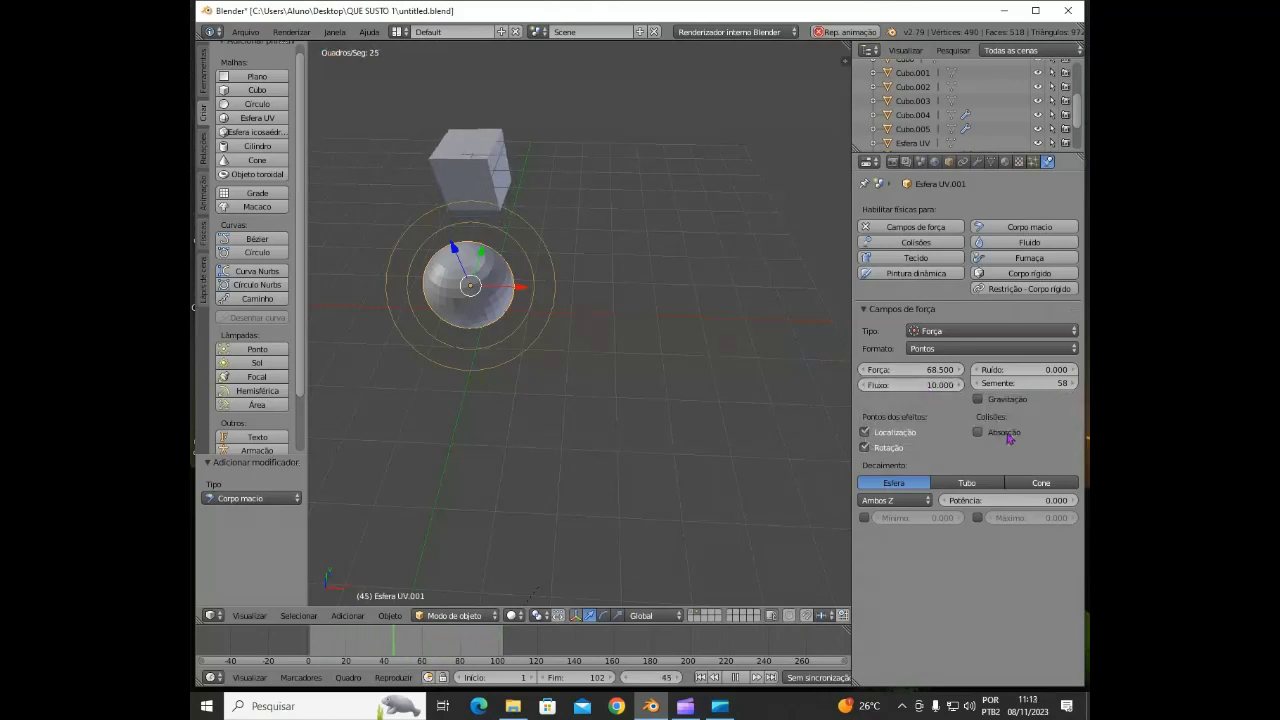
# - Set the force field's noise (Ruído) to 9.300 and its falloff power (Potência) to 10.000, and observe the cube during playback
pyautogui.moveTo(1025, 369); pyautogui.dragTo(1070, 378)
pyautogui.click(986, 401)
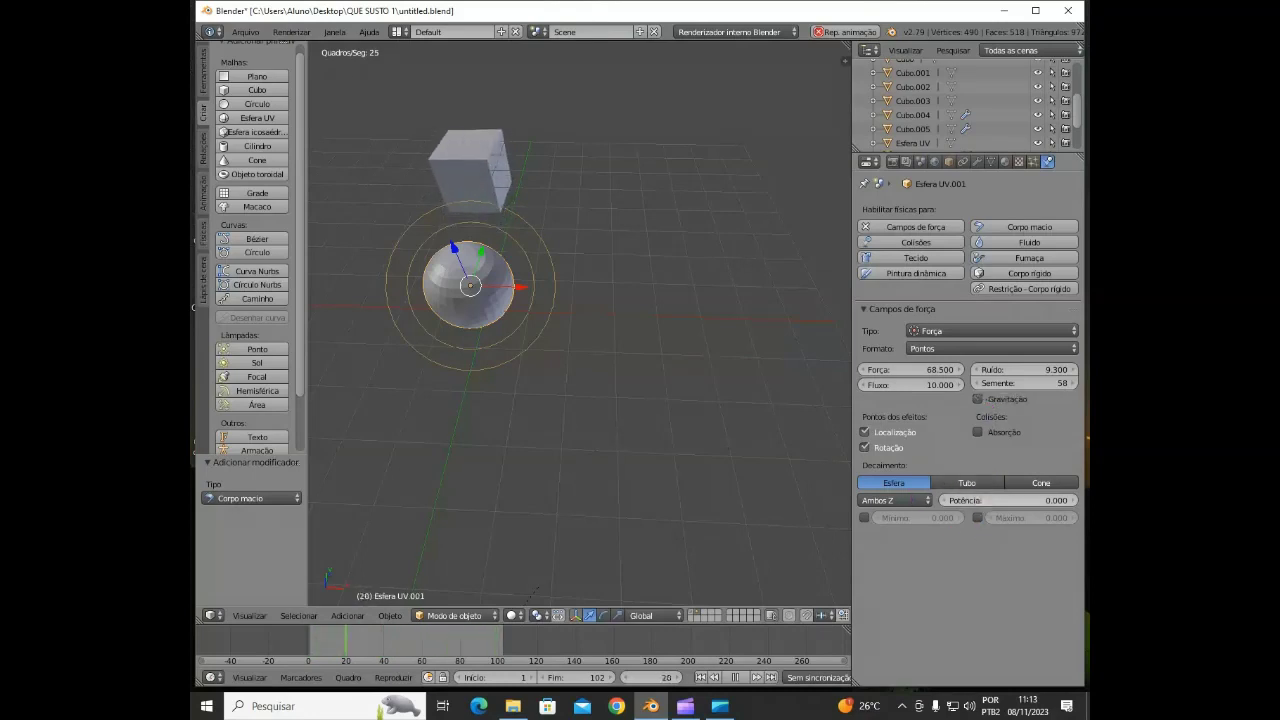
pyautogui.moveTo(979, 505); pyautogui.dragTo(1062, 512)
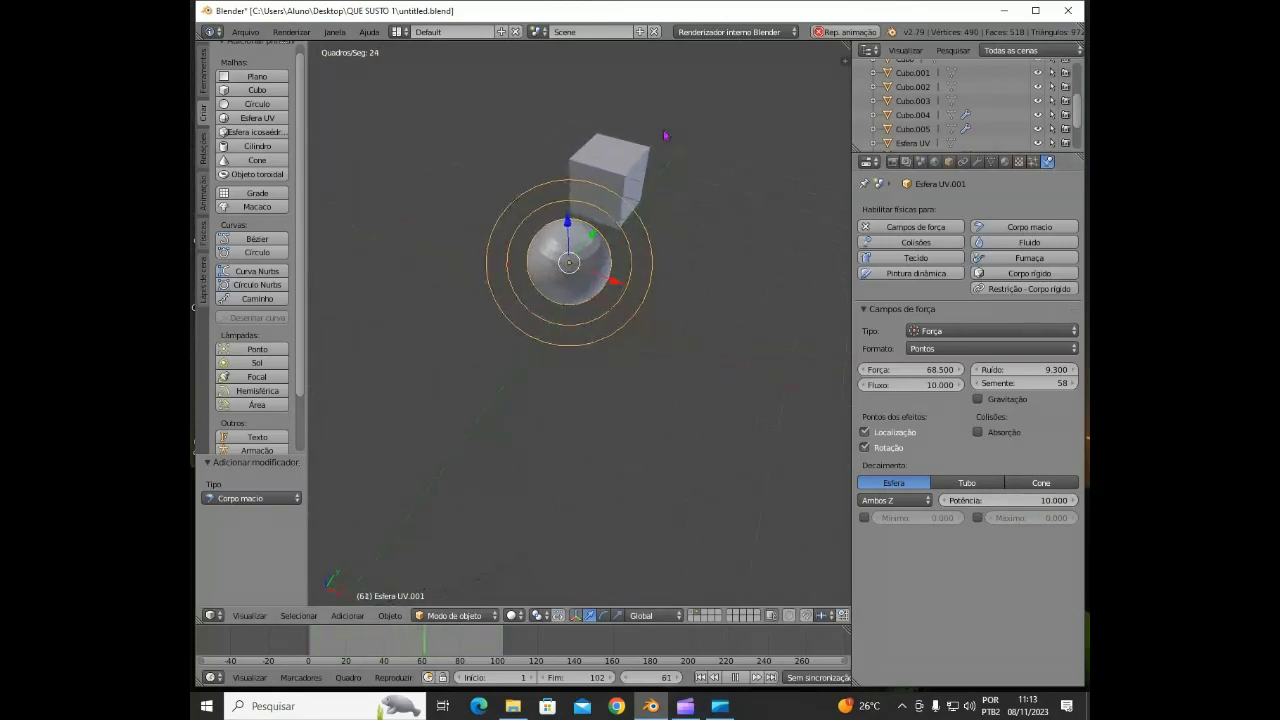
pyautogui.moveTo(757, 182); pyautogui.dragTo(757, 123, button='middle')
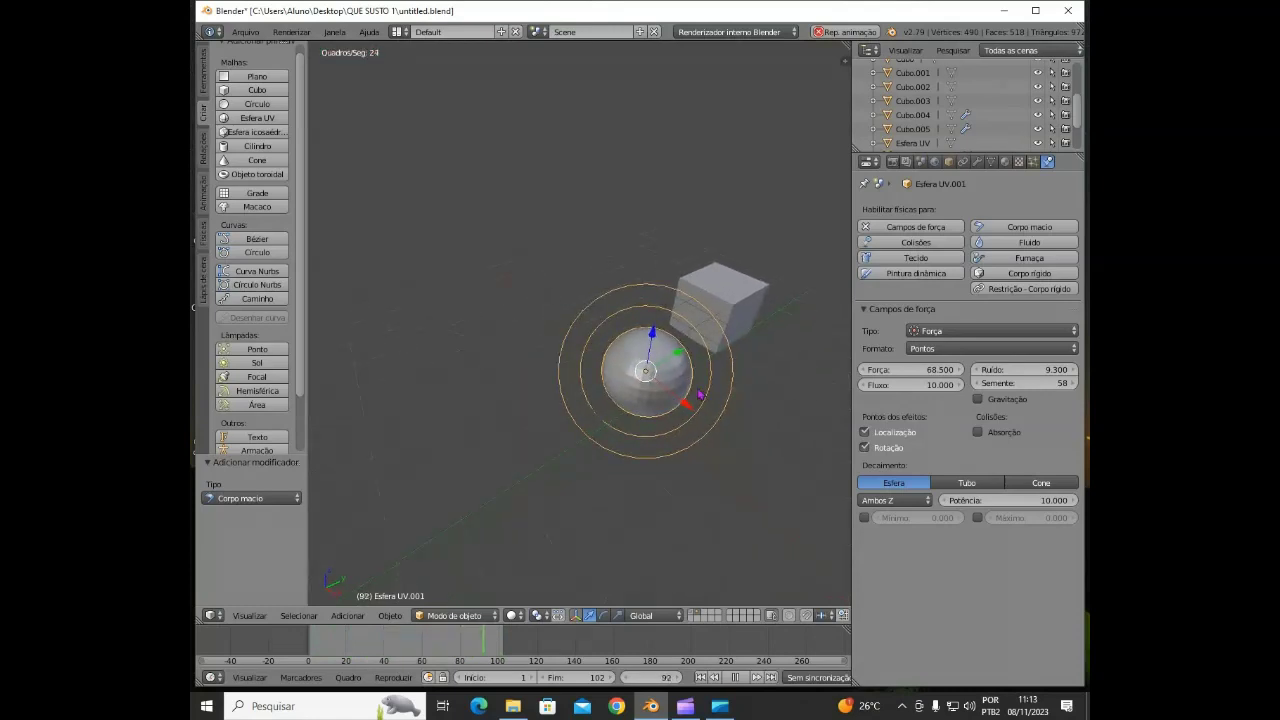
pyautogui.click(754, 520)
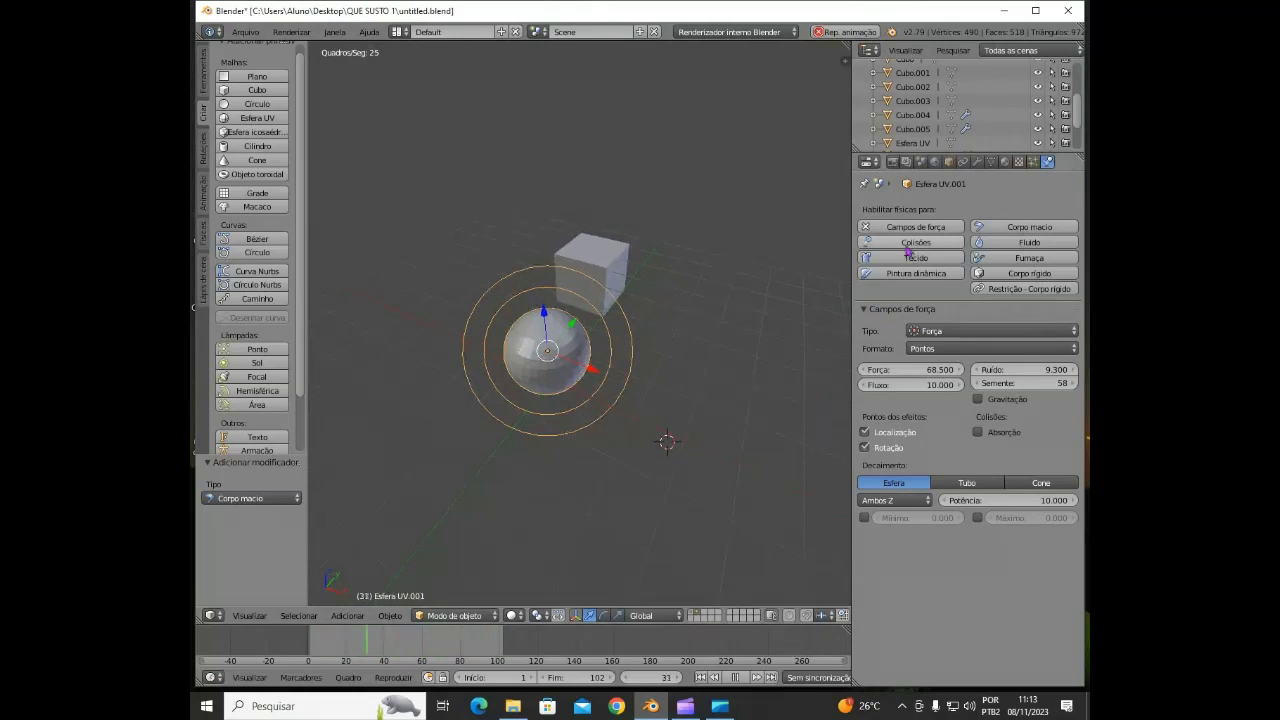
# - Switch the sphere's force field type to smoke flow (Fluxo de fumaça) and look through its domain object choices without assigning one
pyautogui.rightClick(604, 258)
pyautogui.rightClick(570, 346)
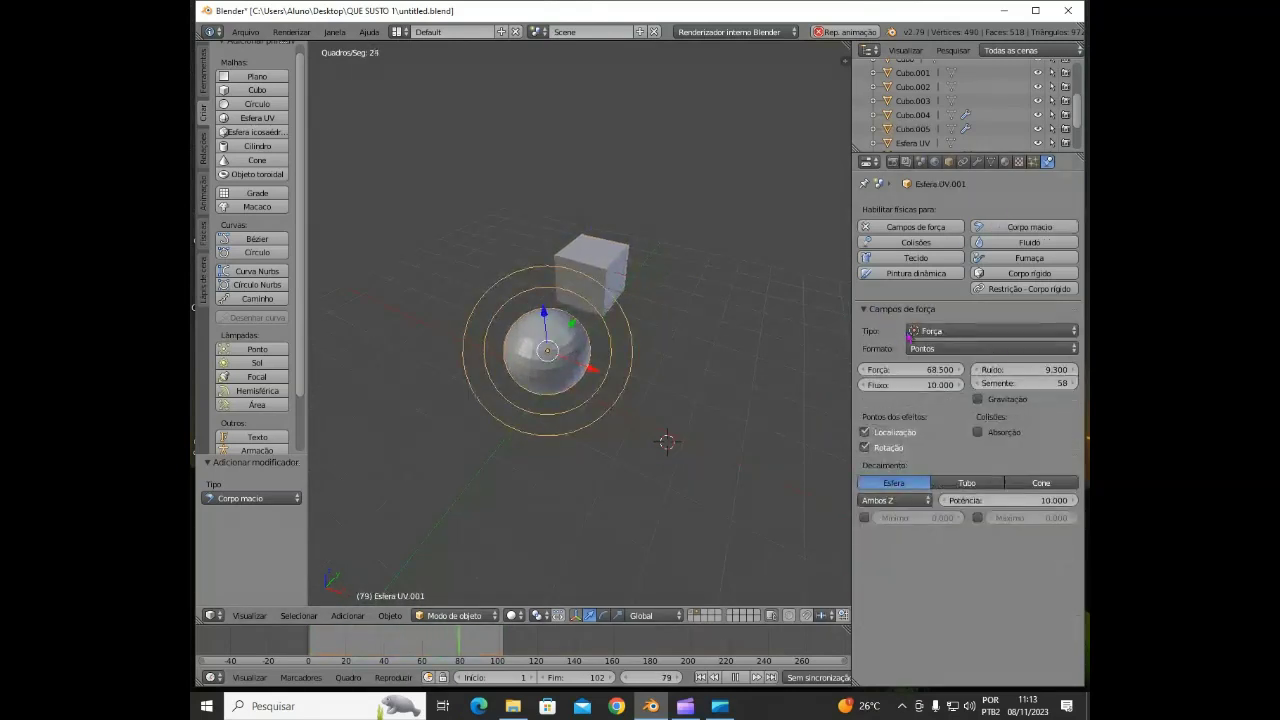
pyautogui.click(984, 336)
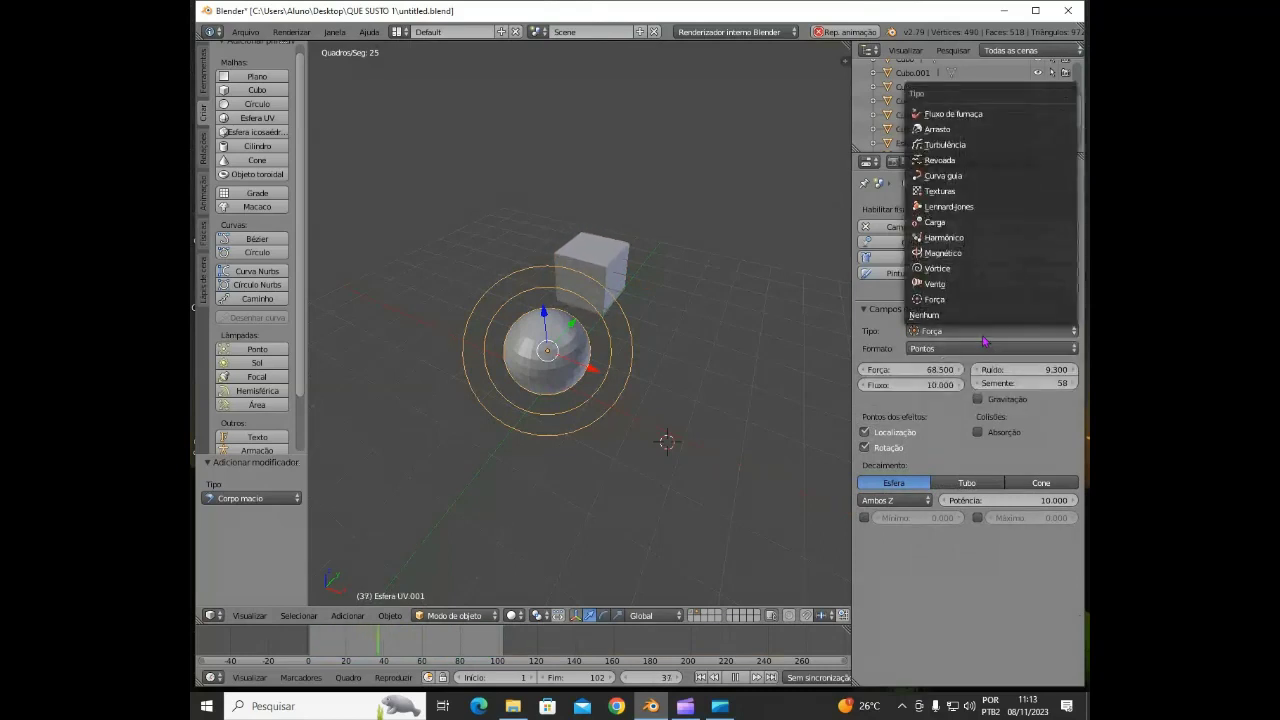
pyautogui.click(1006, 118)
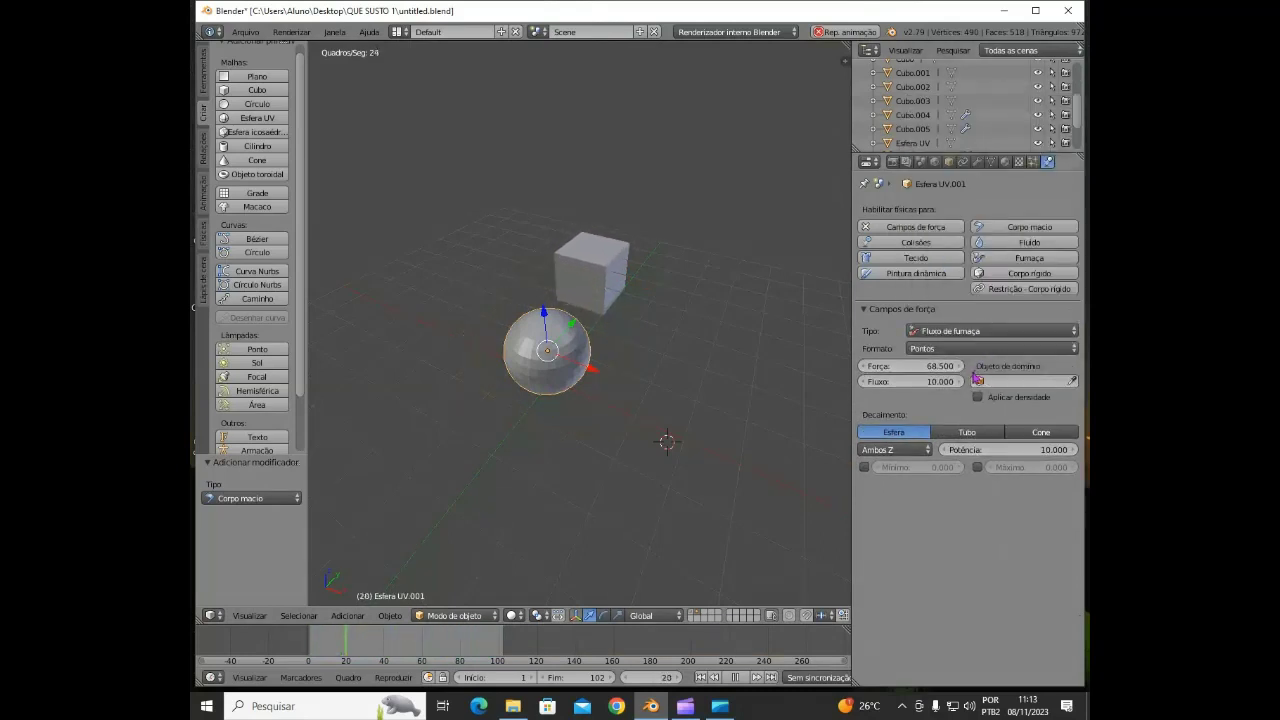
pyautogui.click(1003, 382)
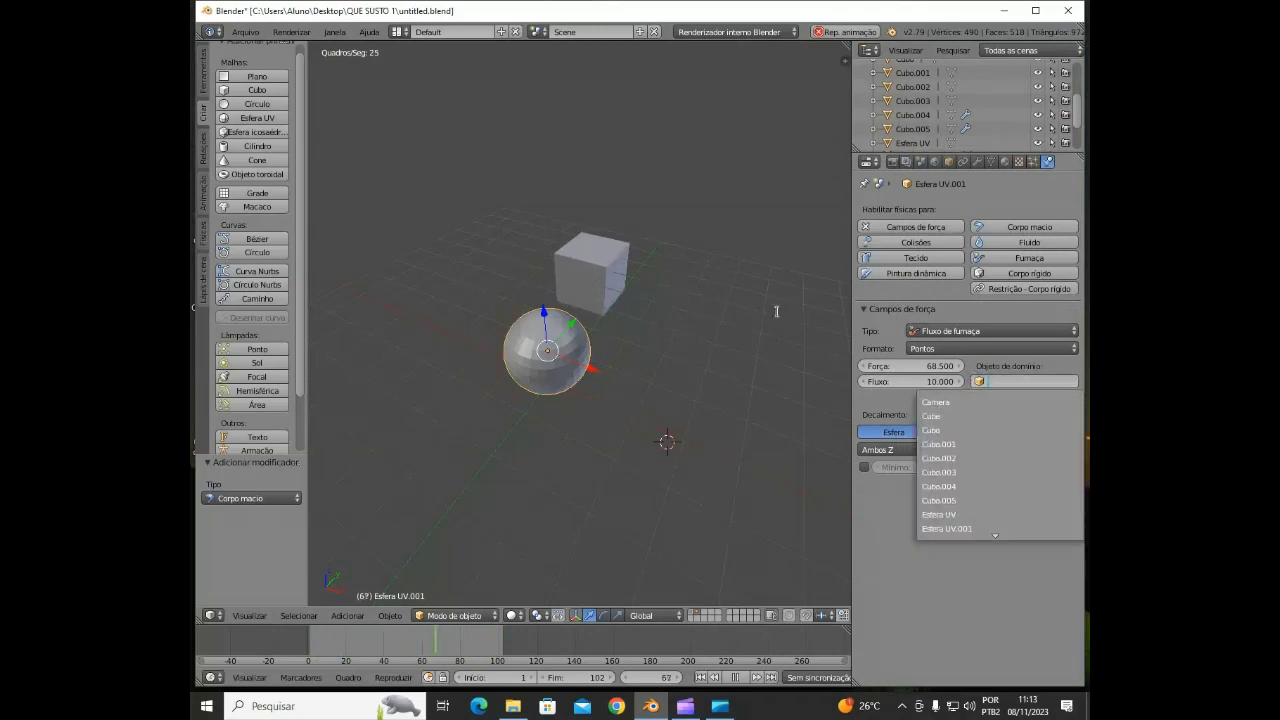
pyautogui.click(608, 253)
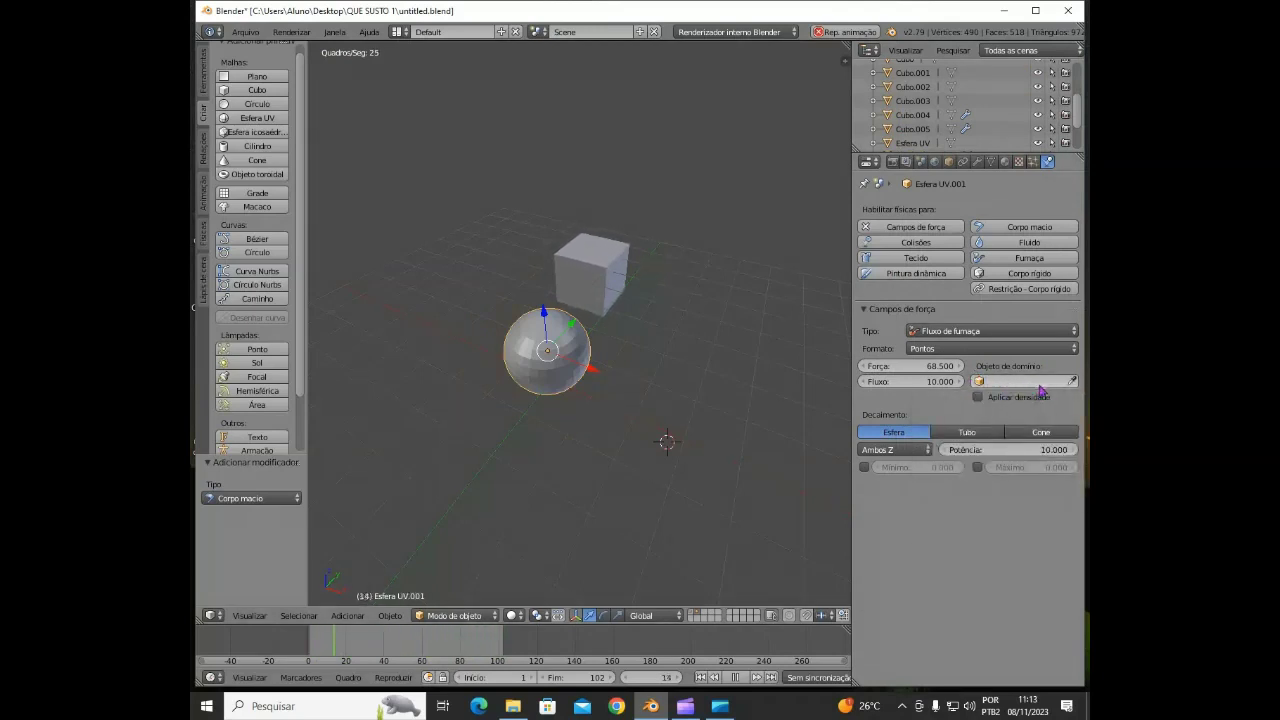
# - Try the drag (Arrasto) and turbulence (Turbulência) force field types on the sphere while the animation plays
pyautogui.click(954, 336)
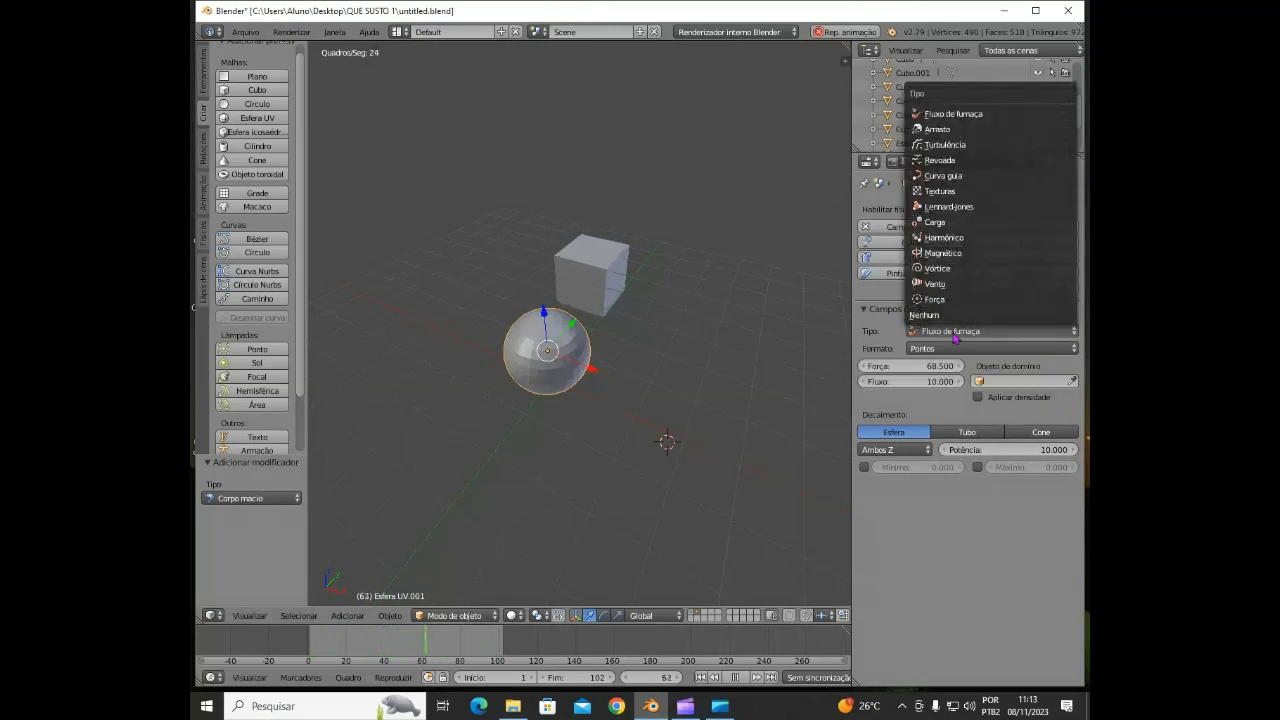
pyautogui.click(937, 129)
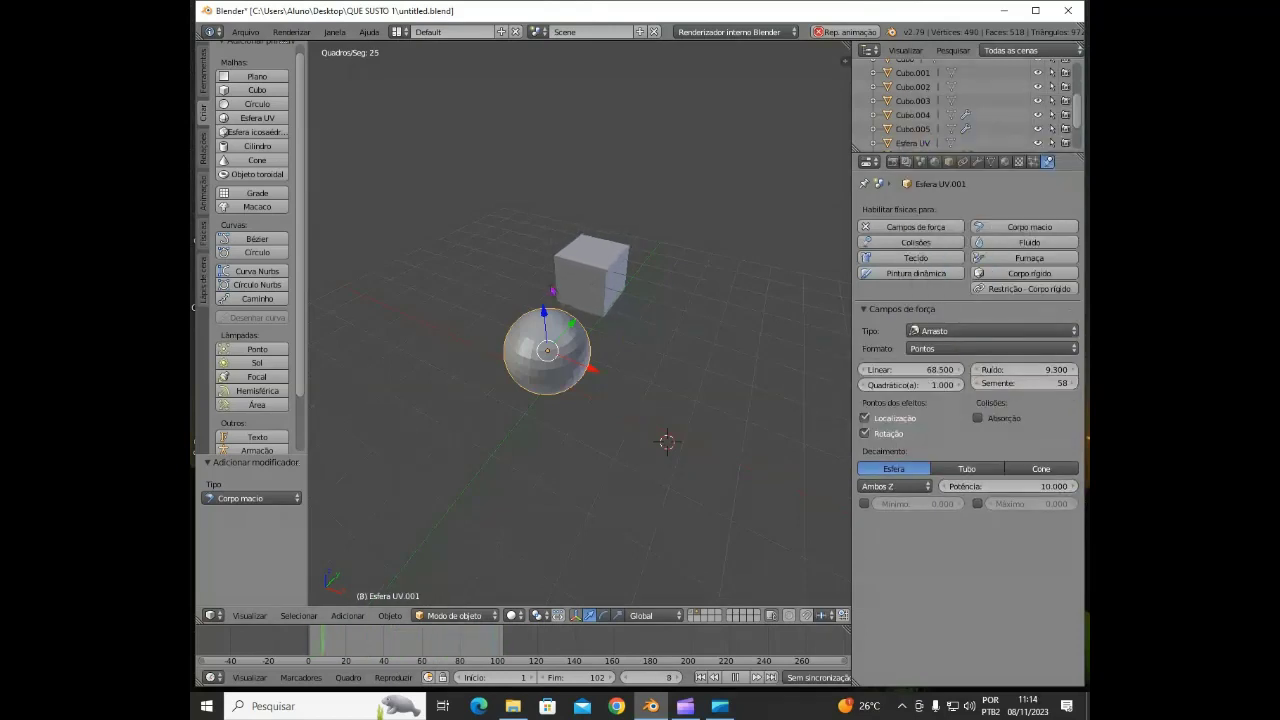
pyautogui.click(978, 334)
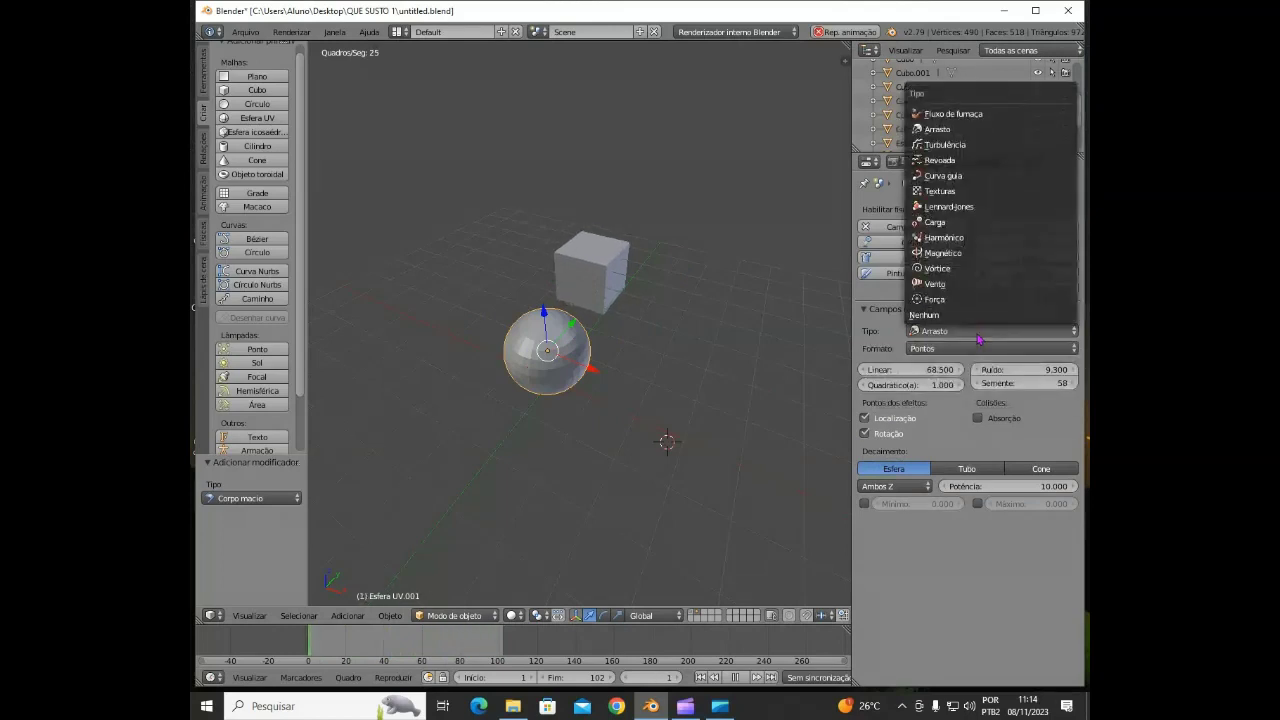
pyautogui.click(965, 145)
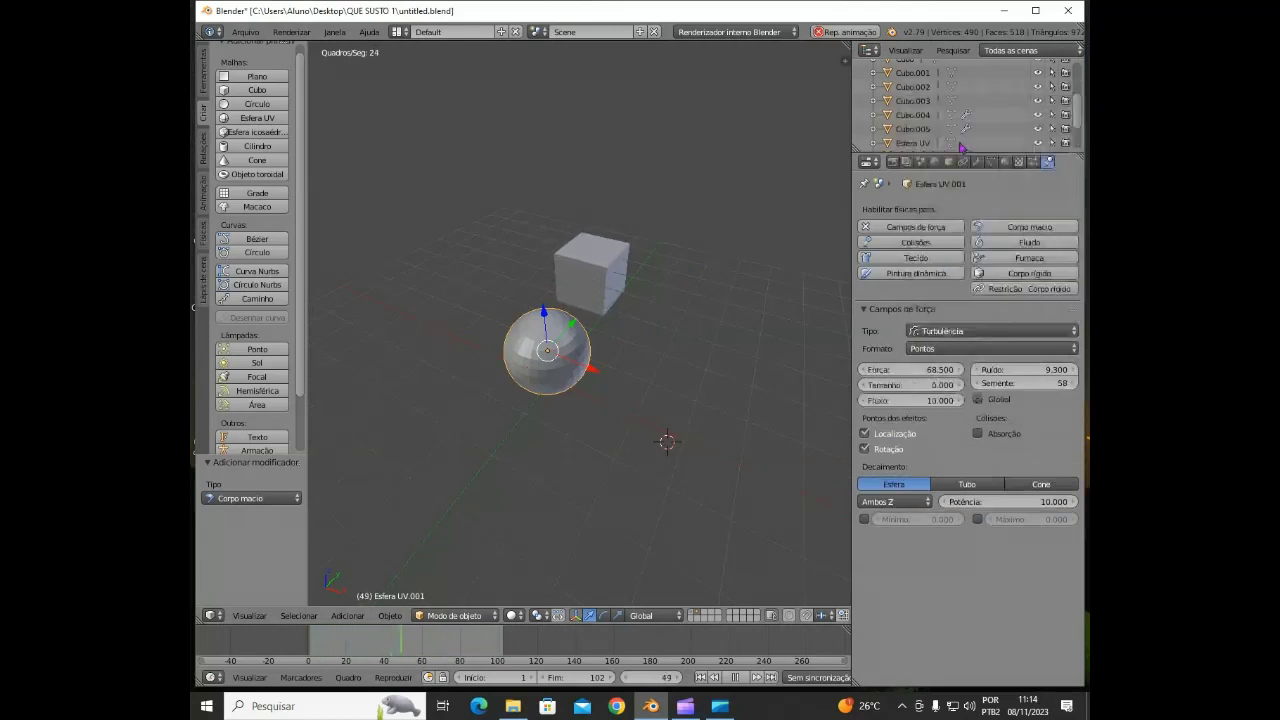
# - Try the boid (Revoada) and curve guide (Curva guia) force field types on the sphere during playback
pyautogui.click(980, 331)
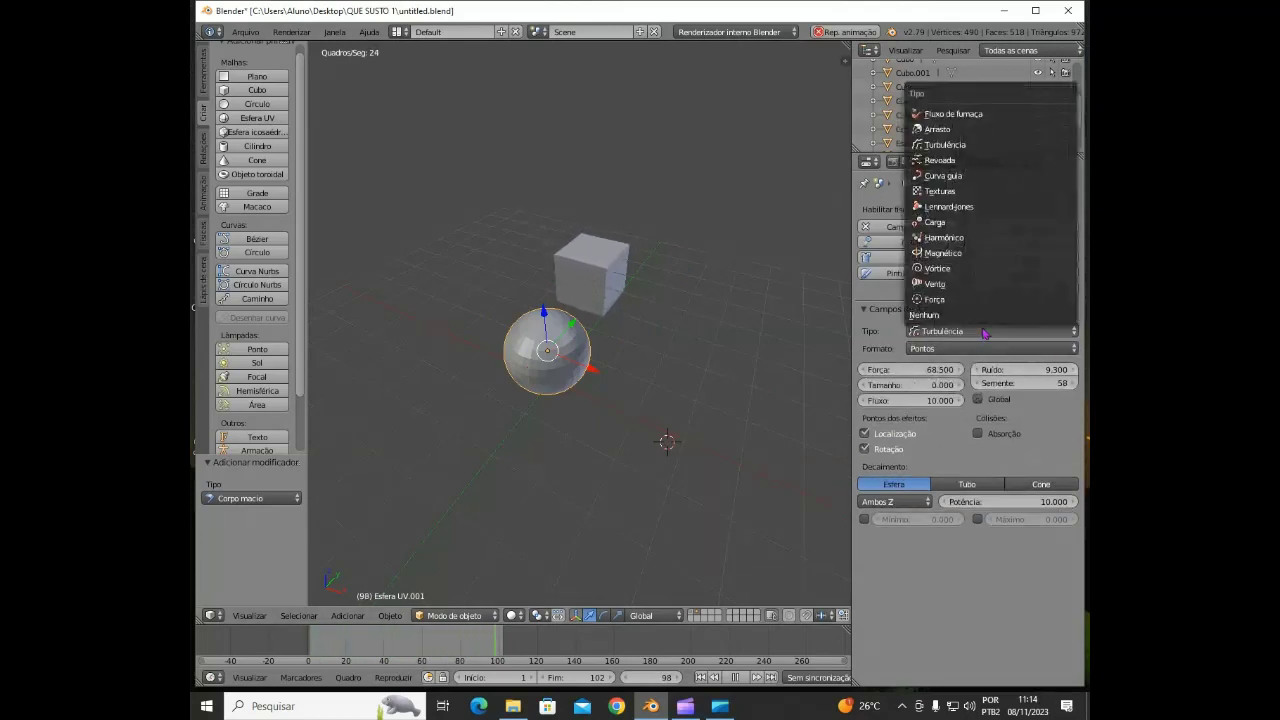
pyautogui.click(958, 161)
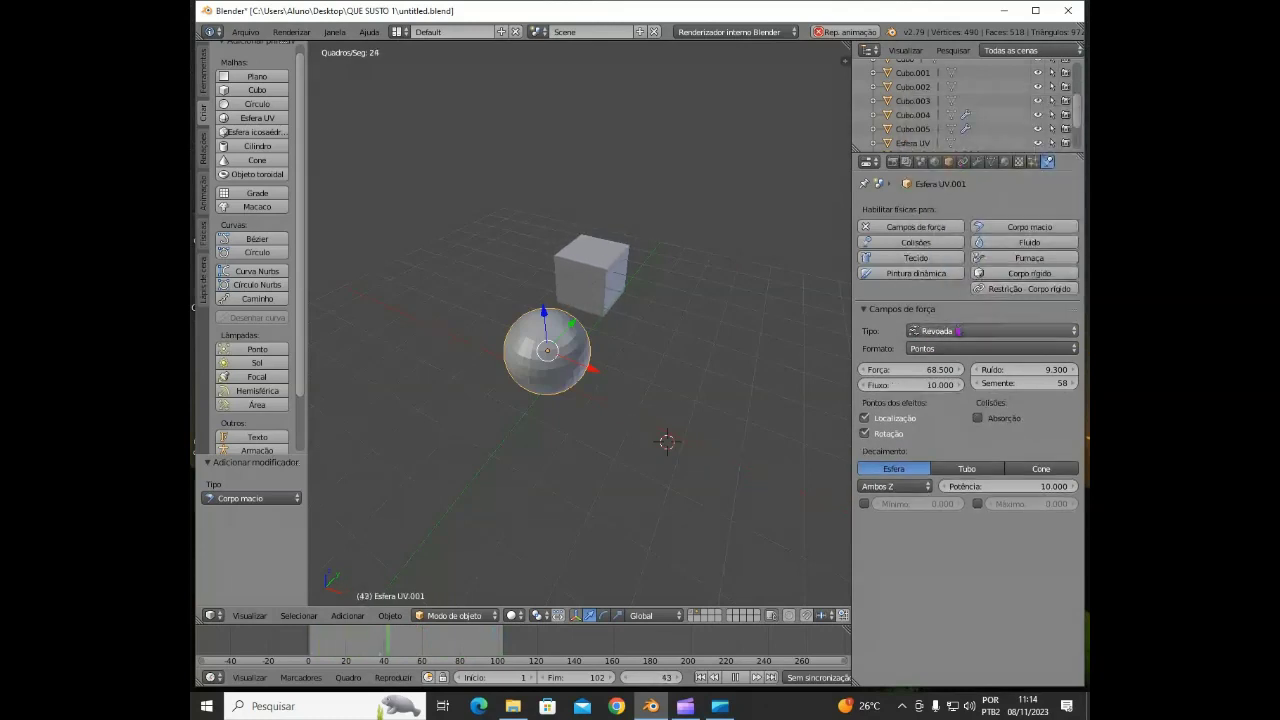
pyautogui.click(985, 331)
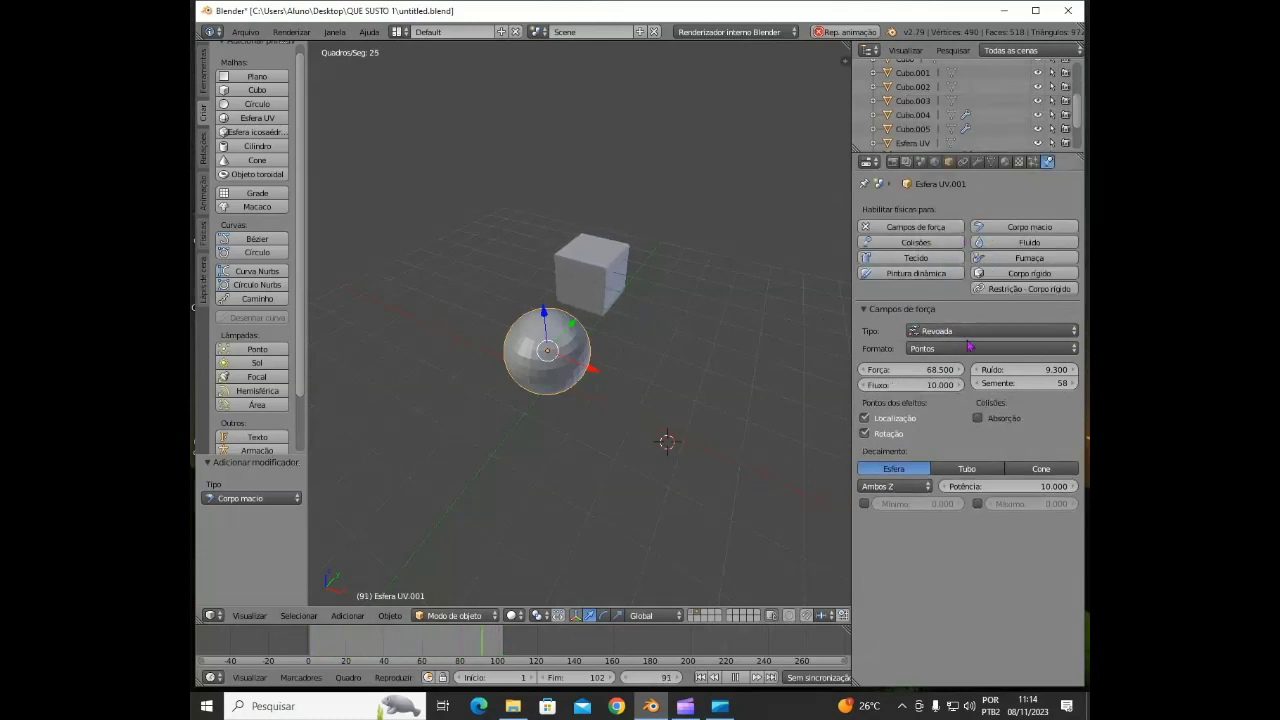
pyautogui.click(979, 336)
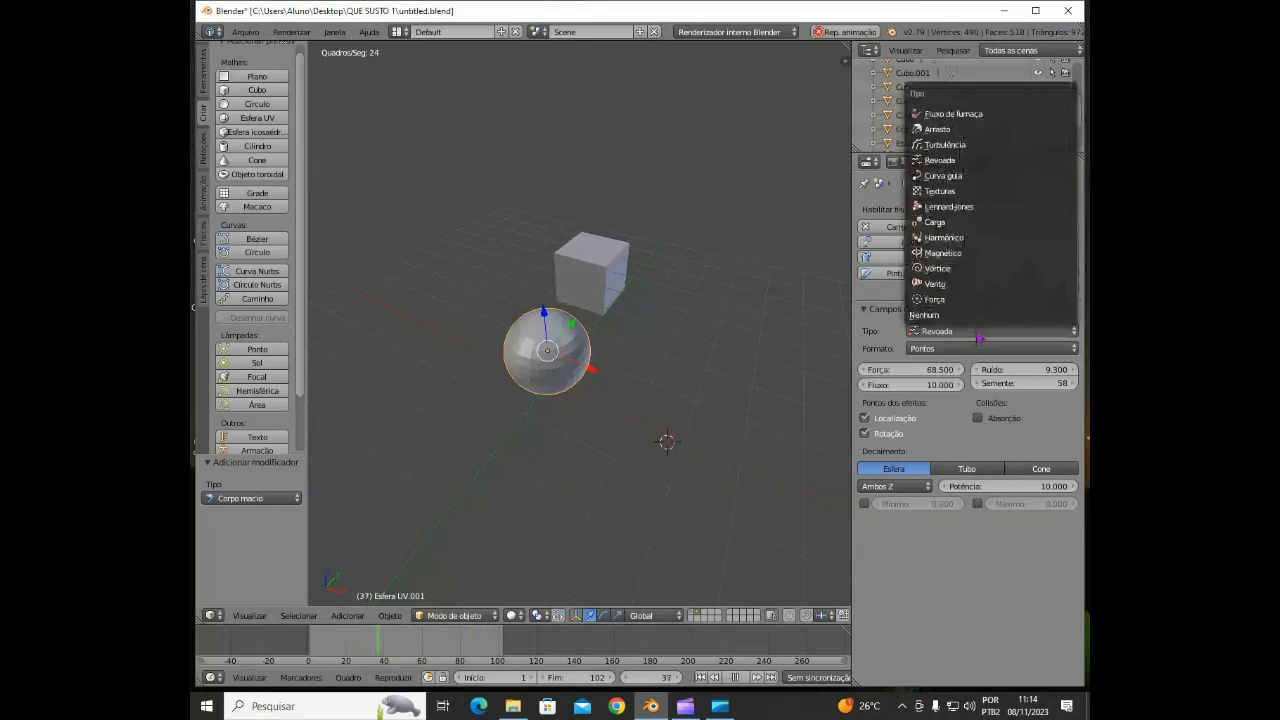
pyautogui.click(942, 175)
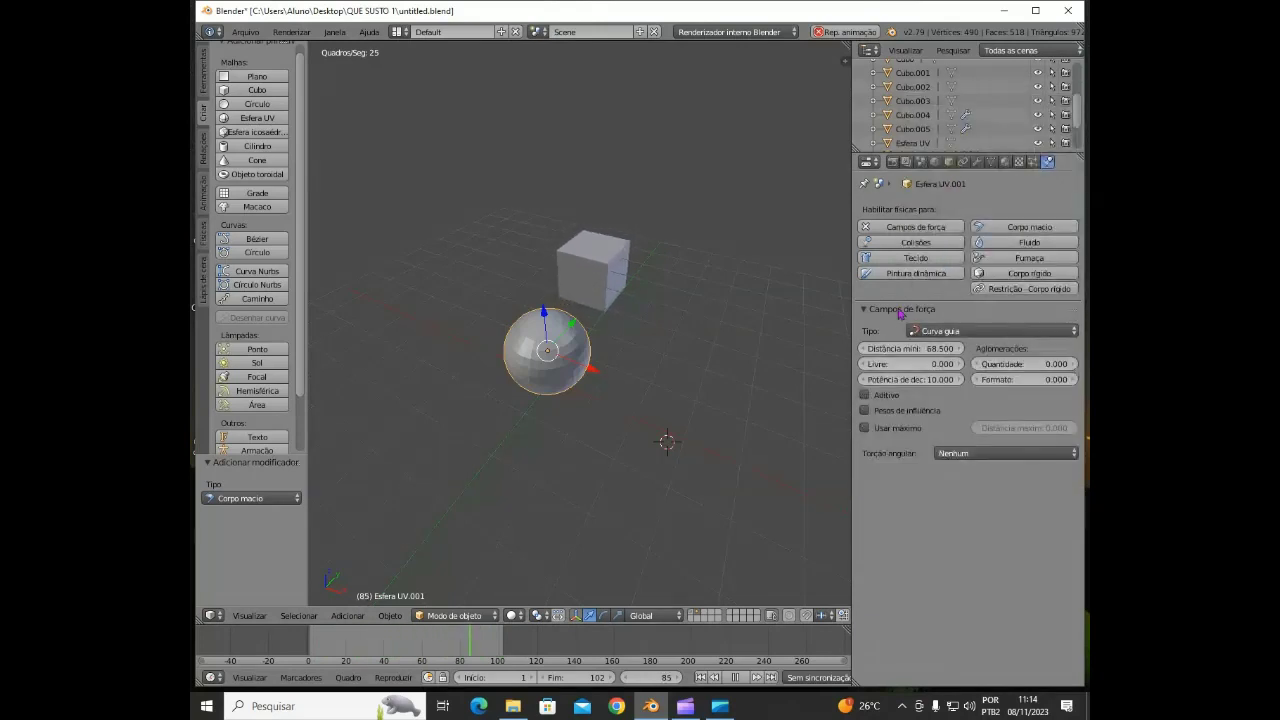
# - Try the texture (Texturas) and Lennard-Jones force field types on the sphere
pyautogui.click(957, 337)
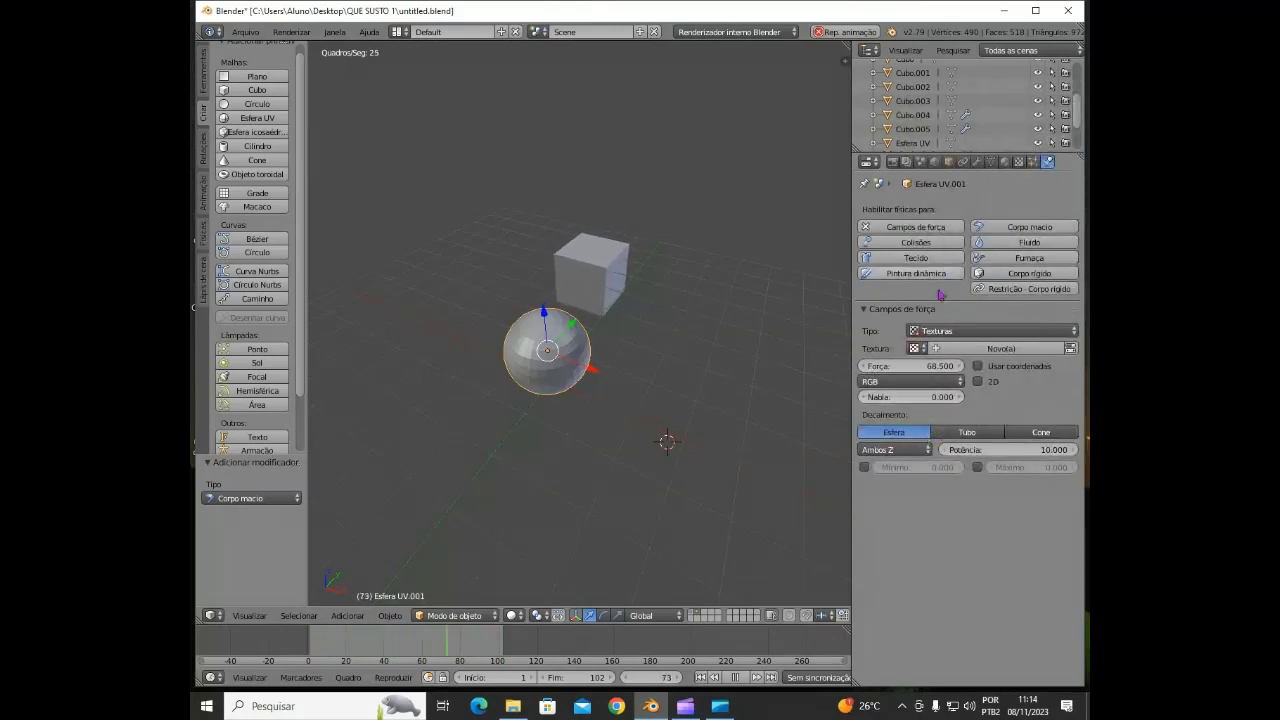
pyautogui.click(1027, 330)
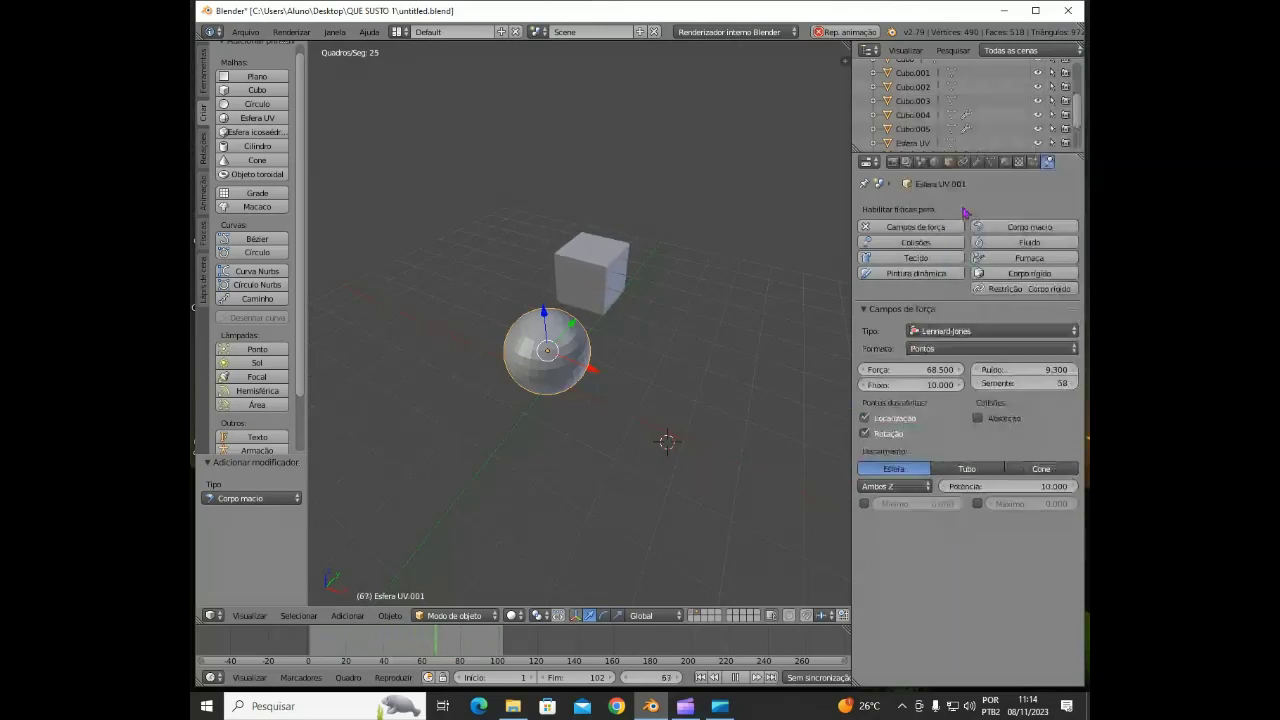
pyautogui.click(962, 210)
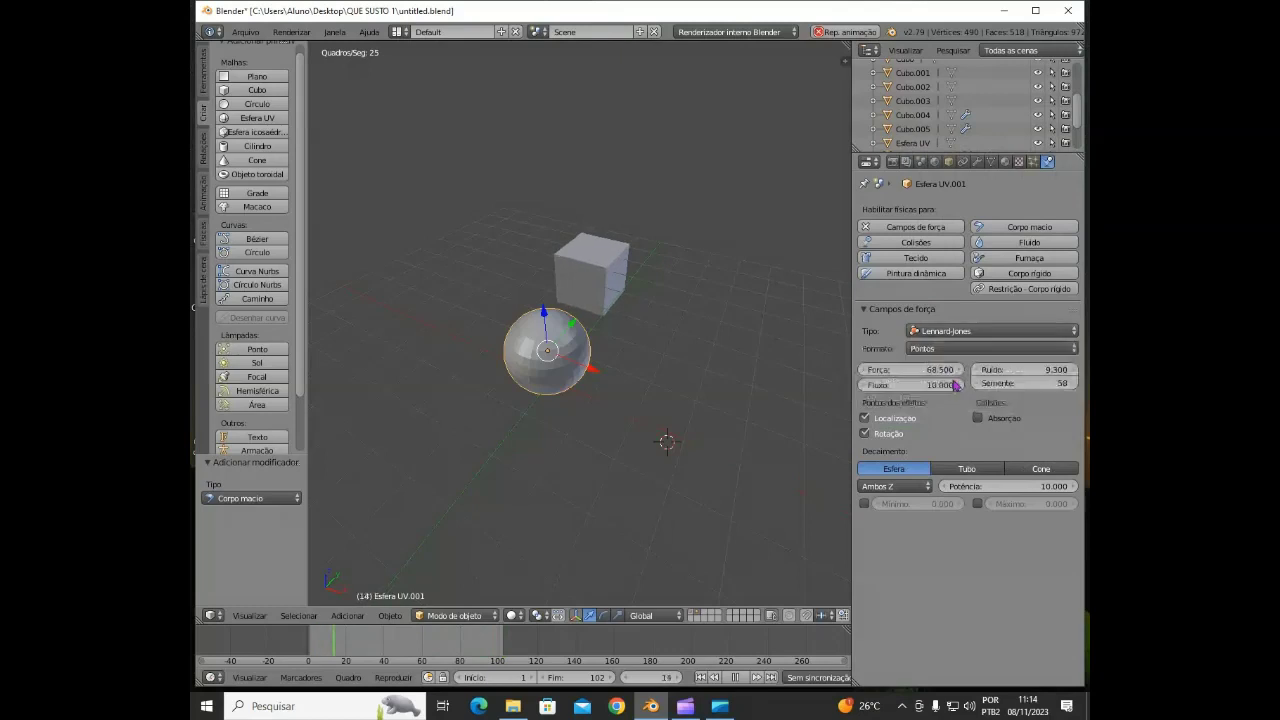
# - Try the charge (Carga) force field type, and switch the sphere's field to harmonic (Harmônico)
pyautogui.click(1008, 334)
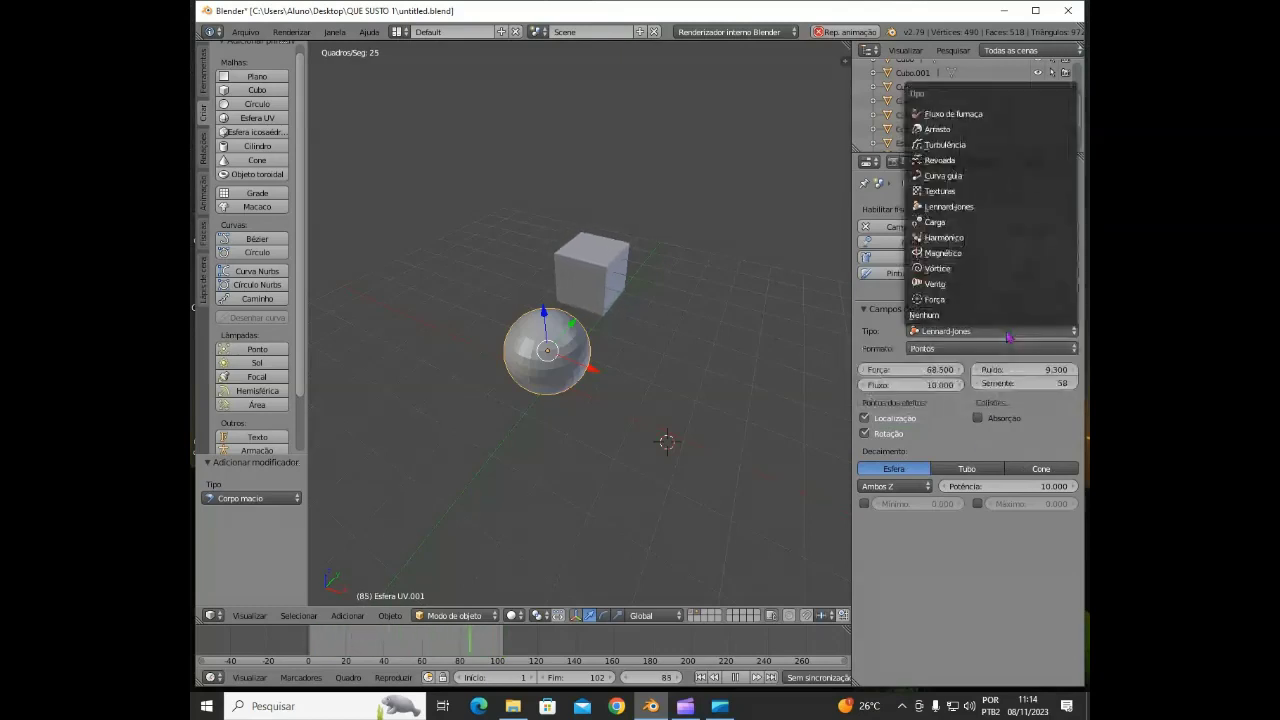
pyautogui.click(962, 222)
pyautogui.click(952, 331)
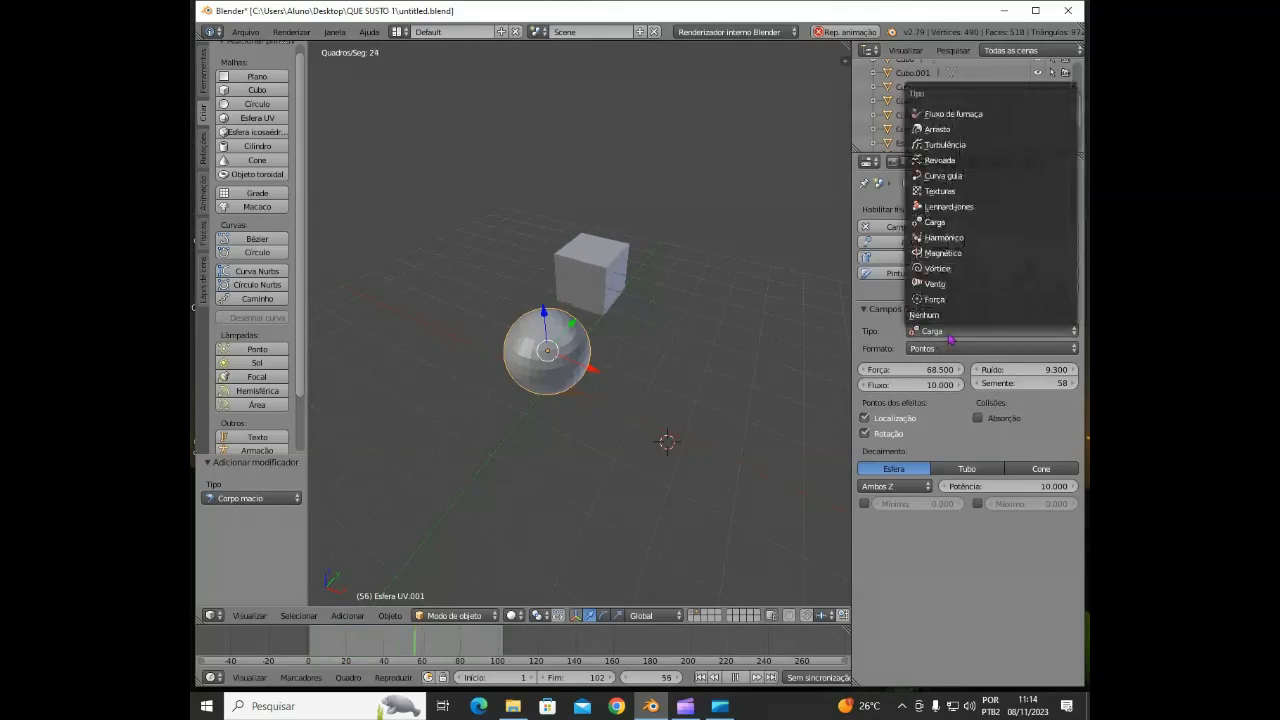
pyautogui.click(968, 239)
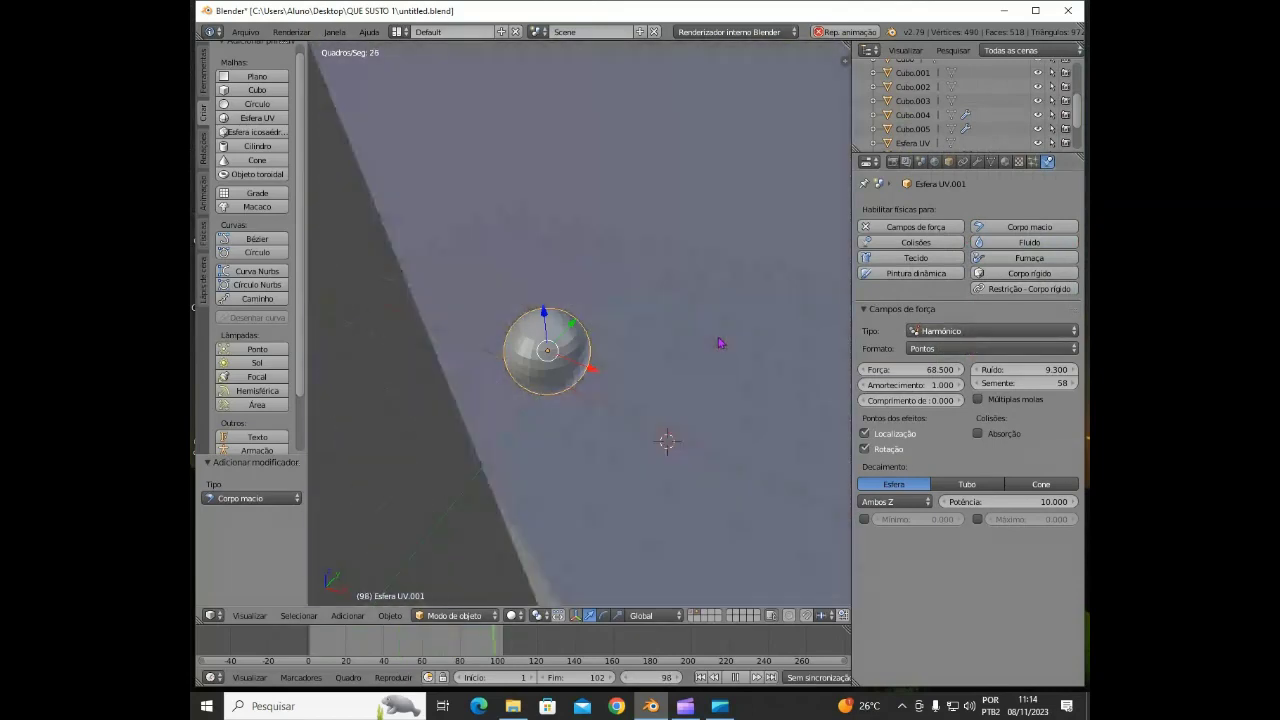
# - Lower the harmonic field's strength (Força) to 11.100 and its noise (Ruído) to 4.000
pyautogui.moveTo(946, 372); pyautogui.dragTo(670, 368)
pyautogui.moveTo(547, 364); pyautogui.dragTo(519, 370)
pyautogui.moveTo(936, 376); pyautogui.dragTo(970, 382)
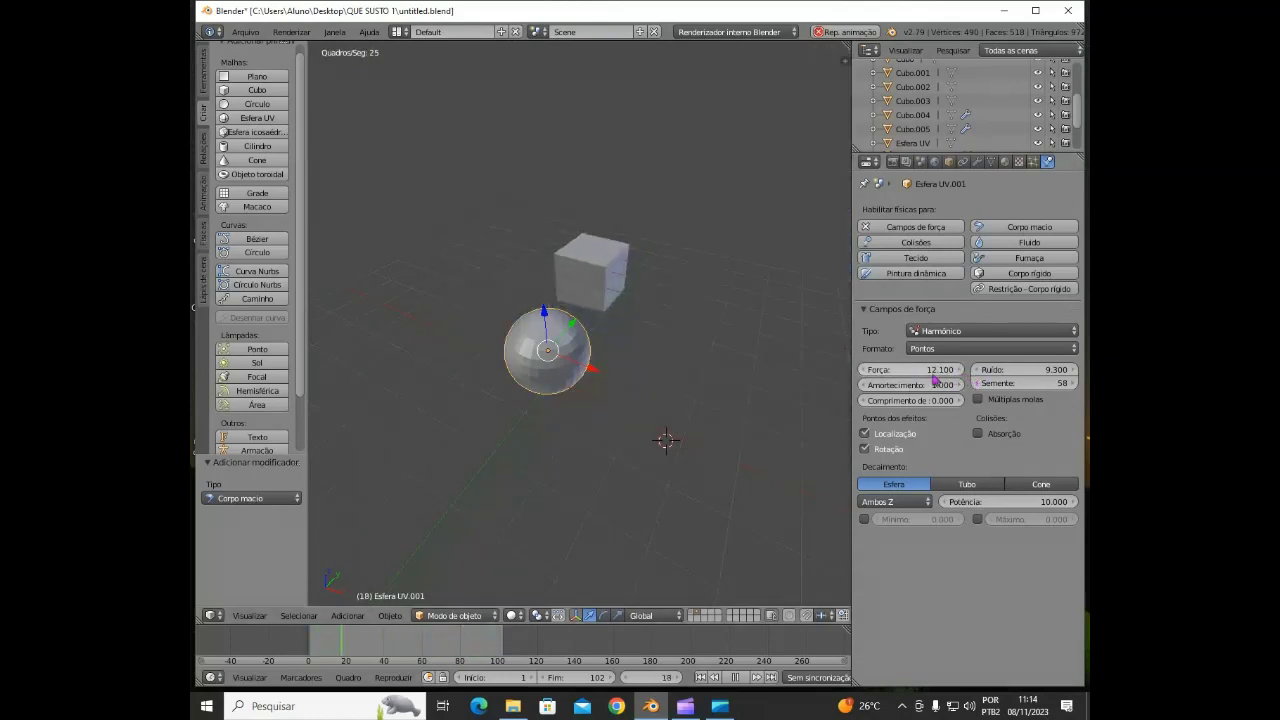
pyautogui.moveTo(935, 376); pyautogui.dragTo(919, 378)
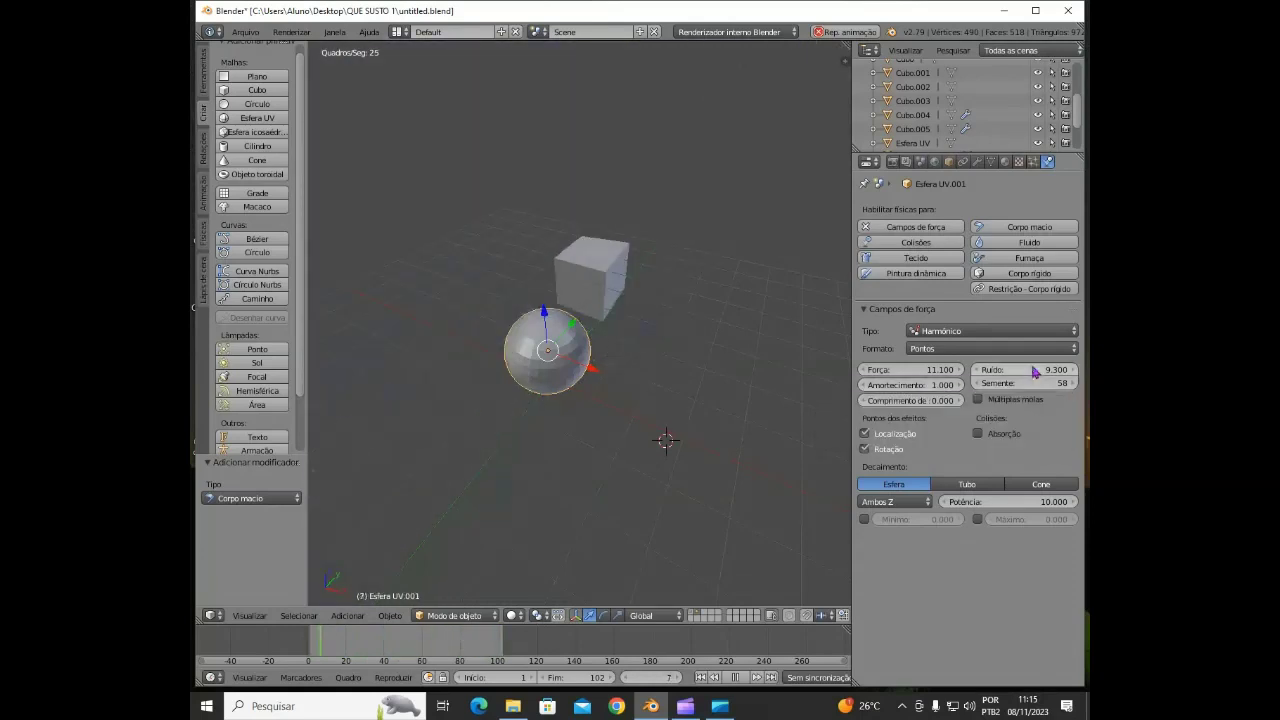
pyautogui.moveTo(1027, 374); pyautogui.dragTo(1060, 373)
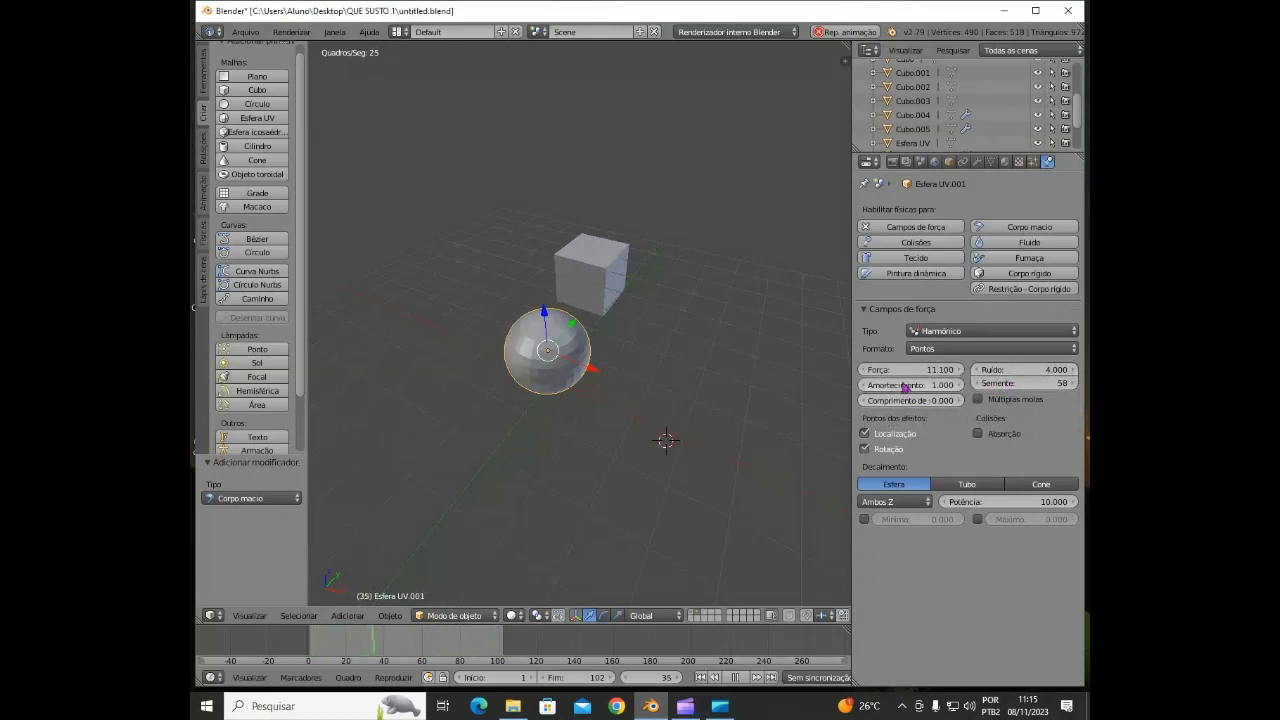
# - Set the harmonic field's strength to 13.000, rest length (Comprimento de) to 1.900, noise to 9.800 and falloff power (Potência) to 1.100
pyautogui.moveTo(910, 373); pyautogui.dragTo(994, 374)
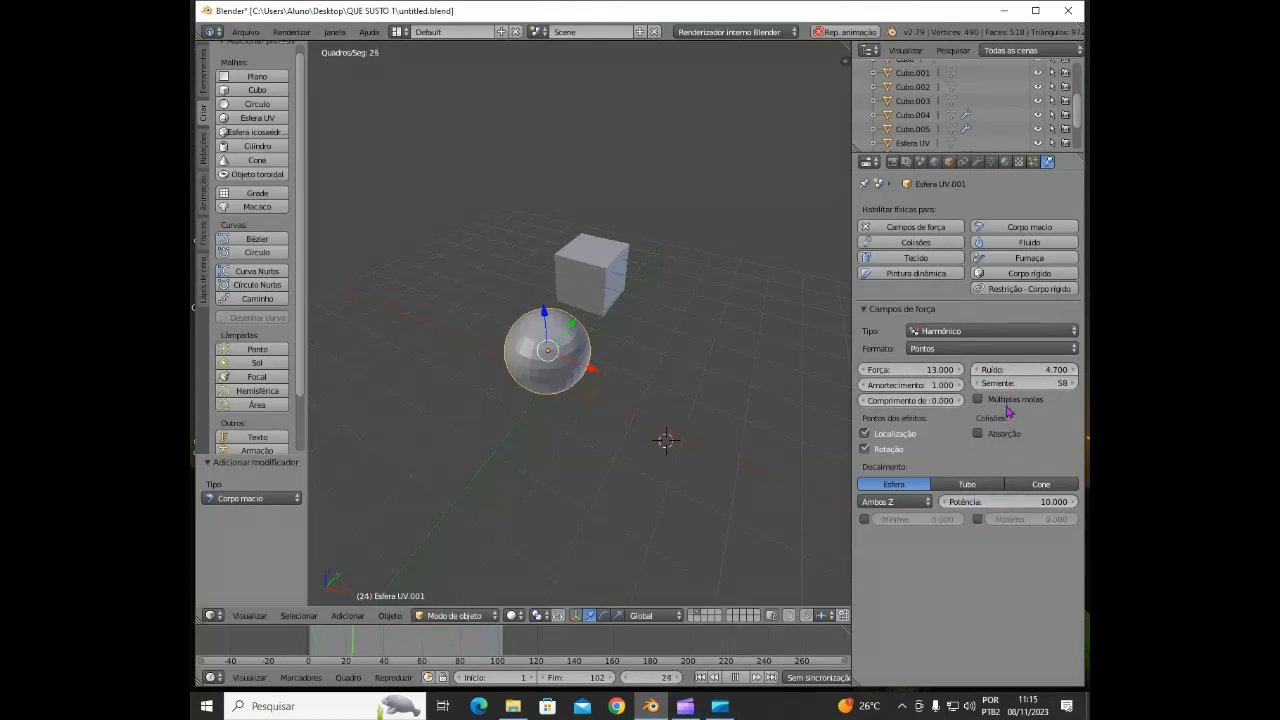
pyautogui.moveTo(960, 407)
pyautogui.mouseDown()
pyautogui.moveTo(945, 403)
pyautogui.moveTo(970, 403)
pyautogui.mouseUp()
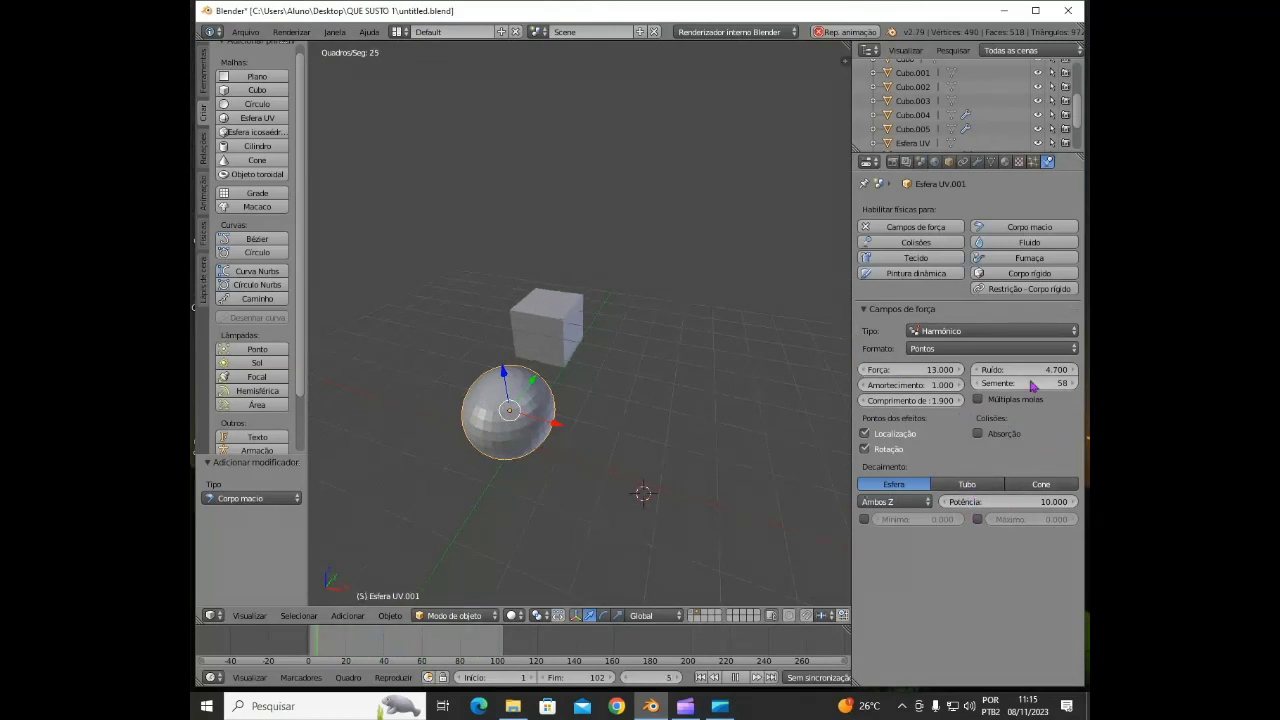
pyautogui.moveTo(1022, 371)
pyautogui.mouseDown()
pyautogui.moveTo(1036, 371)
pyautogui.moveTo(1027, 377)
pyautogui.mouseUp()
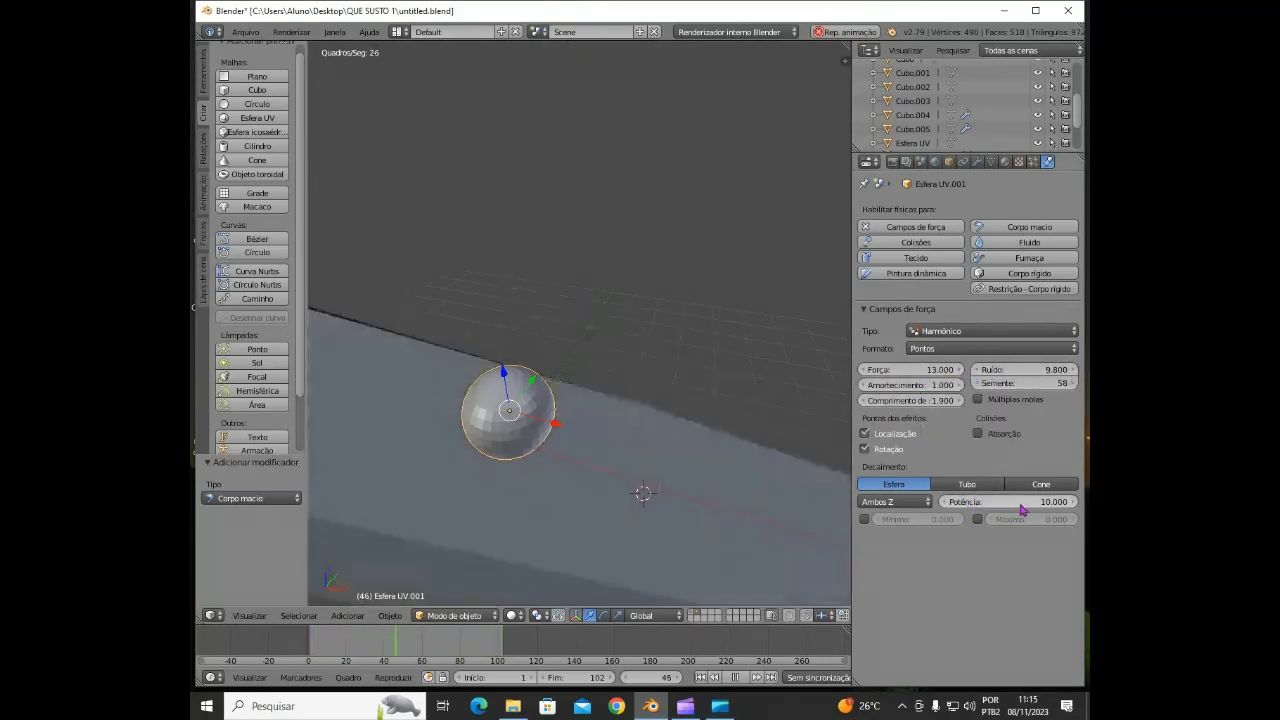
pyautogui.moveTo(1022, 506); pyautogui.dragTo(940, 509)
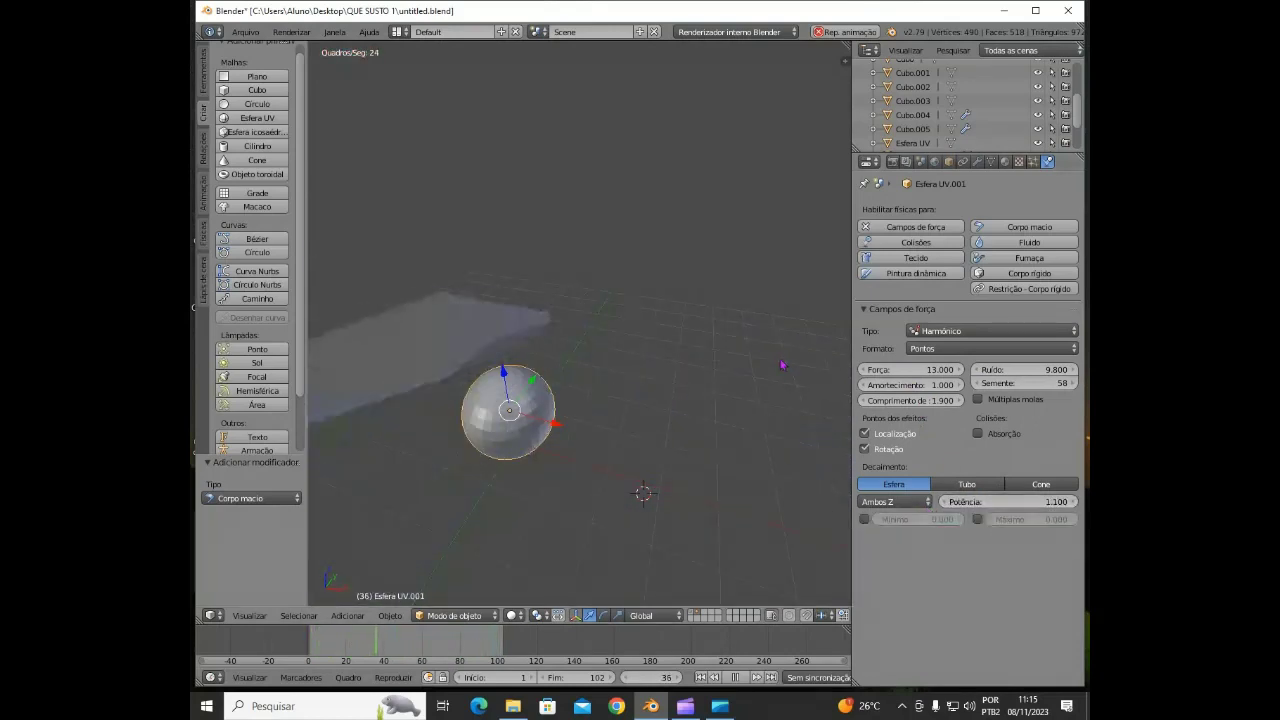
# - Change the sphere's force field type to magnetic (Magnético) and enable collision absorption (Absorção)
pyautogui.click(953, 331)
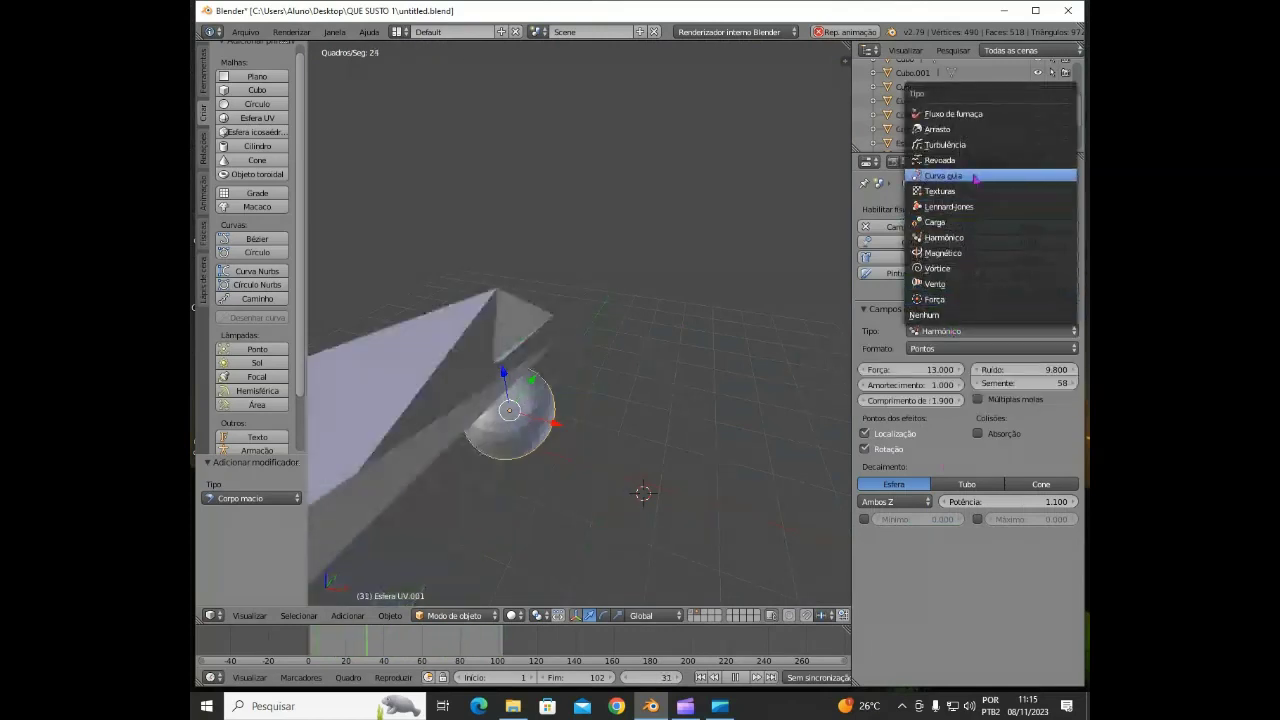
pyautogui.click(970, 253)
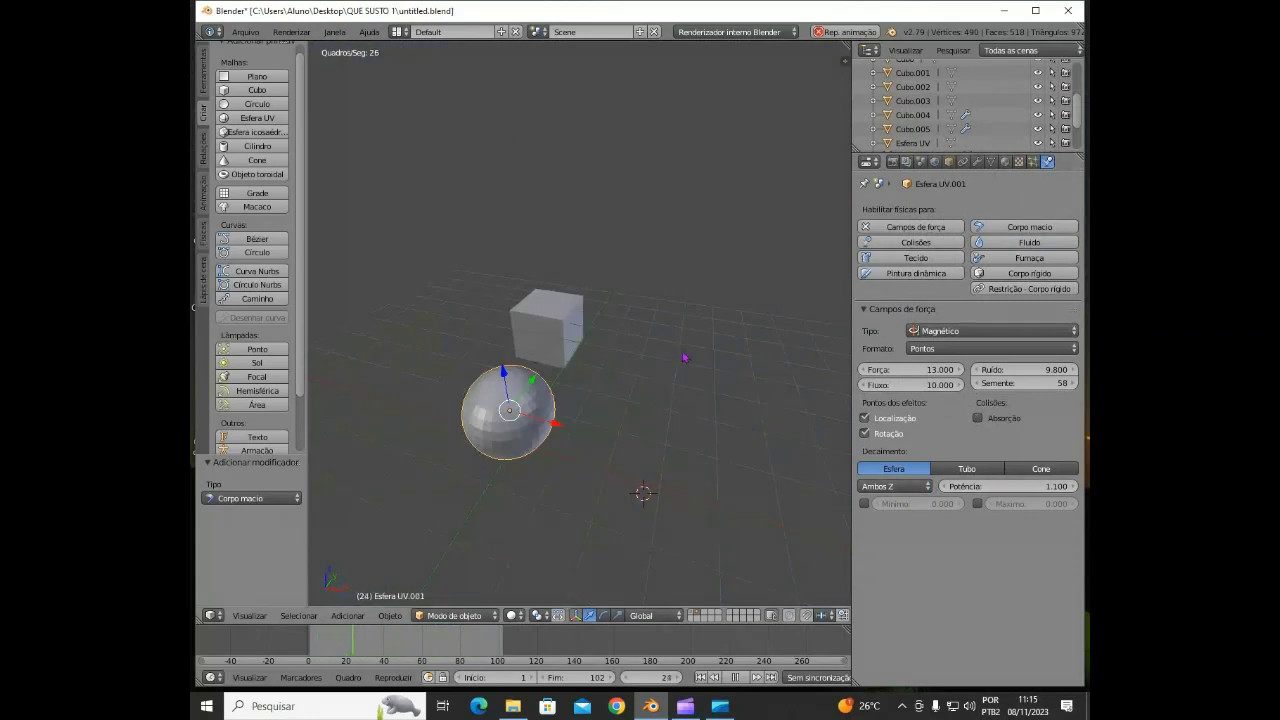
pyautogui.click(996, 420)
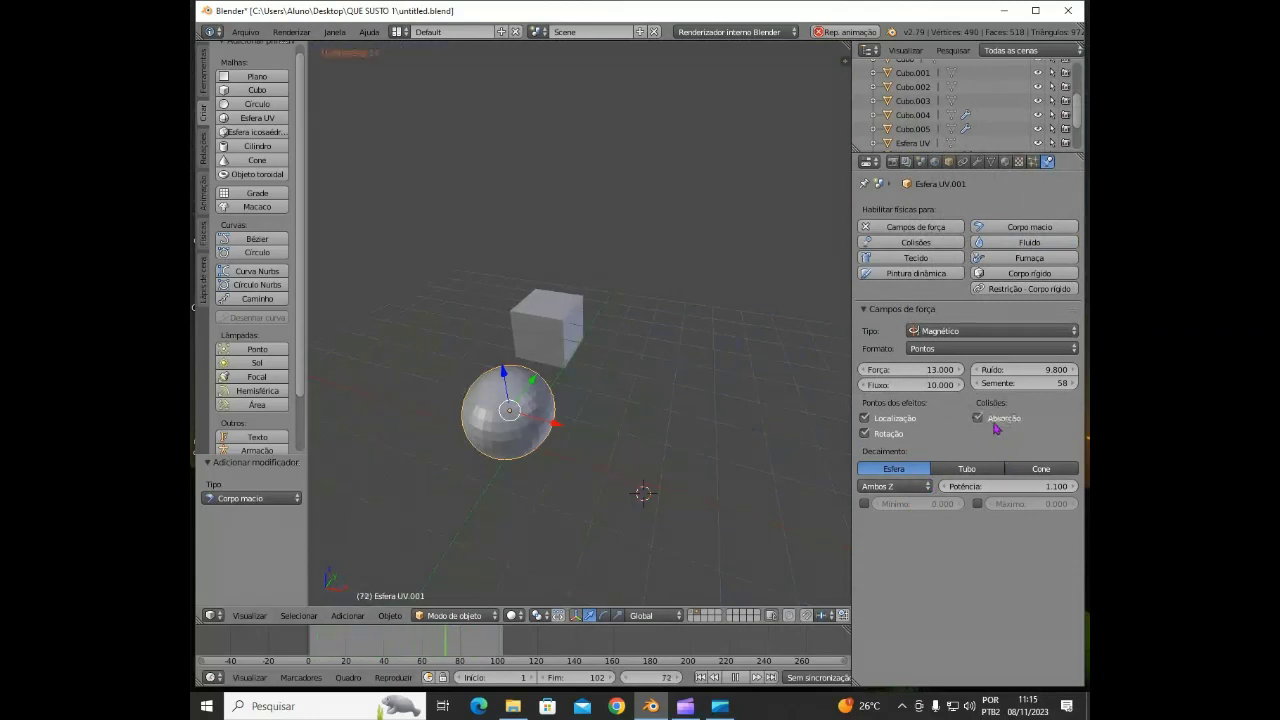
# - Set the magnetic field's strength (Força) to 20.300 and its falloff power (Potência) to 10.000
pyautogui.moveTo(925, 373); pyautogui.dragTo(972, 376)
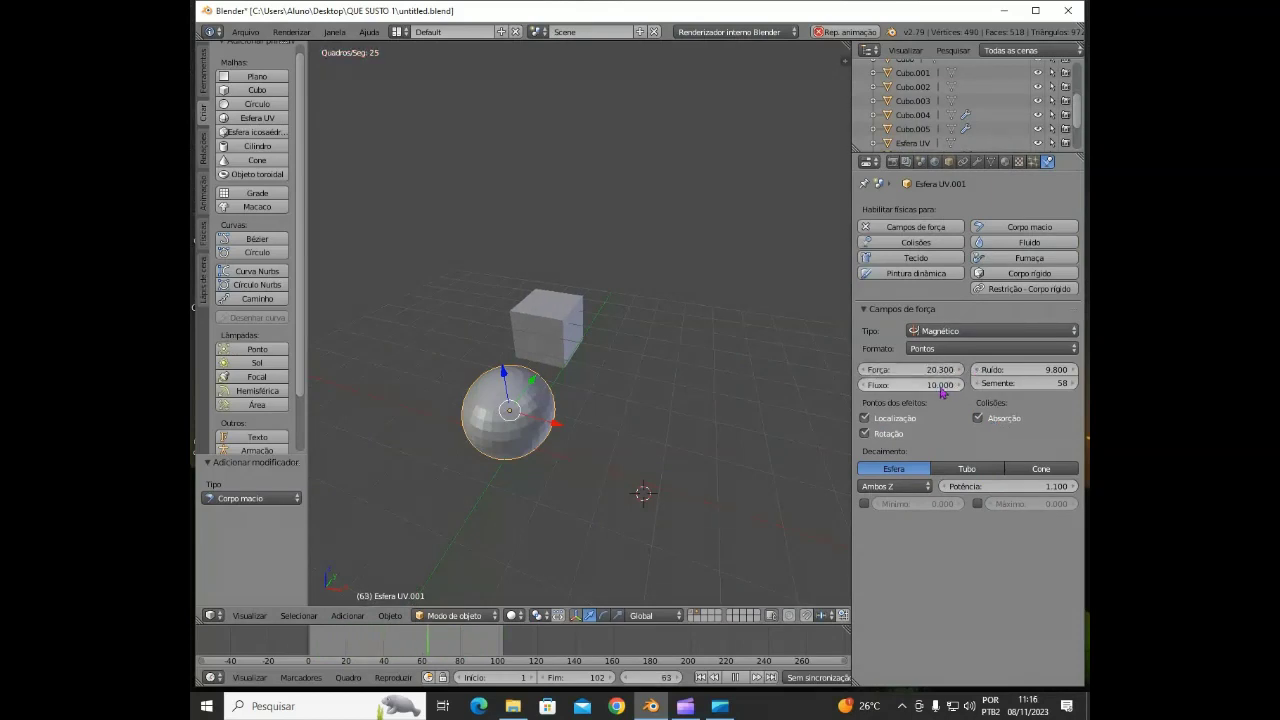
pyautogui.moveTo(1004, 488)
pyautogui.mouseDown()
pyautogui.moveTo(1048, 491)
pyautogui.moveTo(1006, 489)
pyautogui.mouseUp()
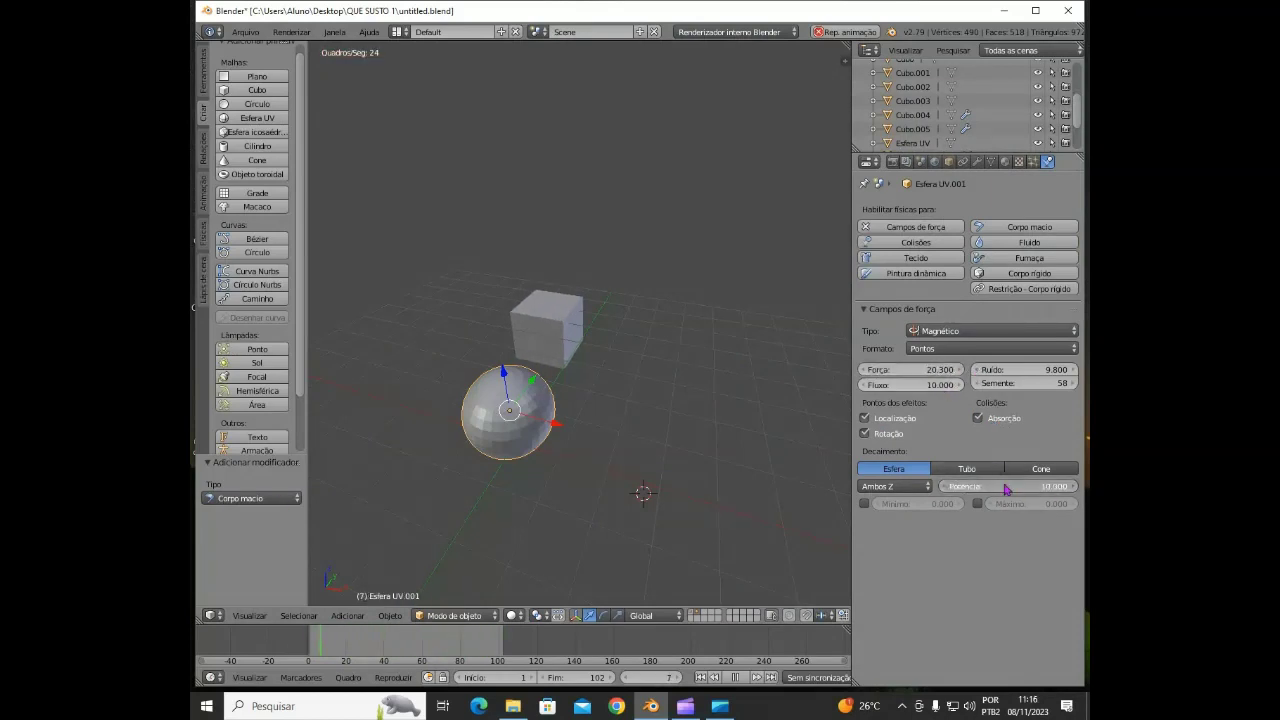
pyautogui.click(1004, 487)
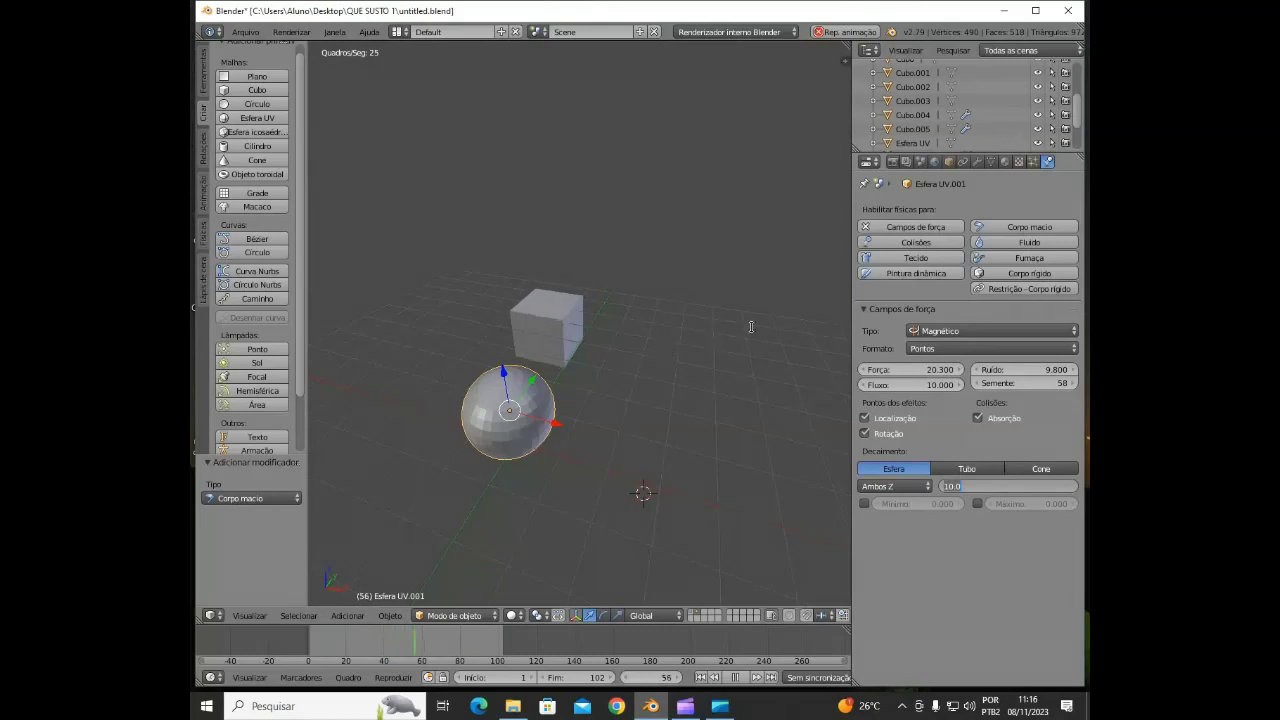
# - Change the sphere's force field type to vortex (Vórtice)
pyautogui.click(973, 331)
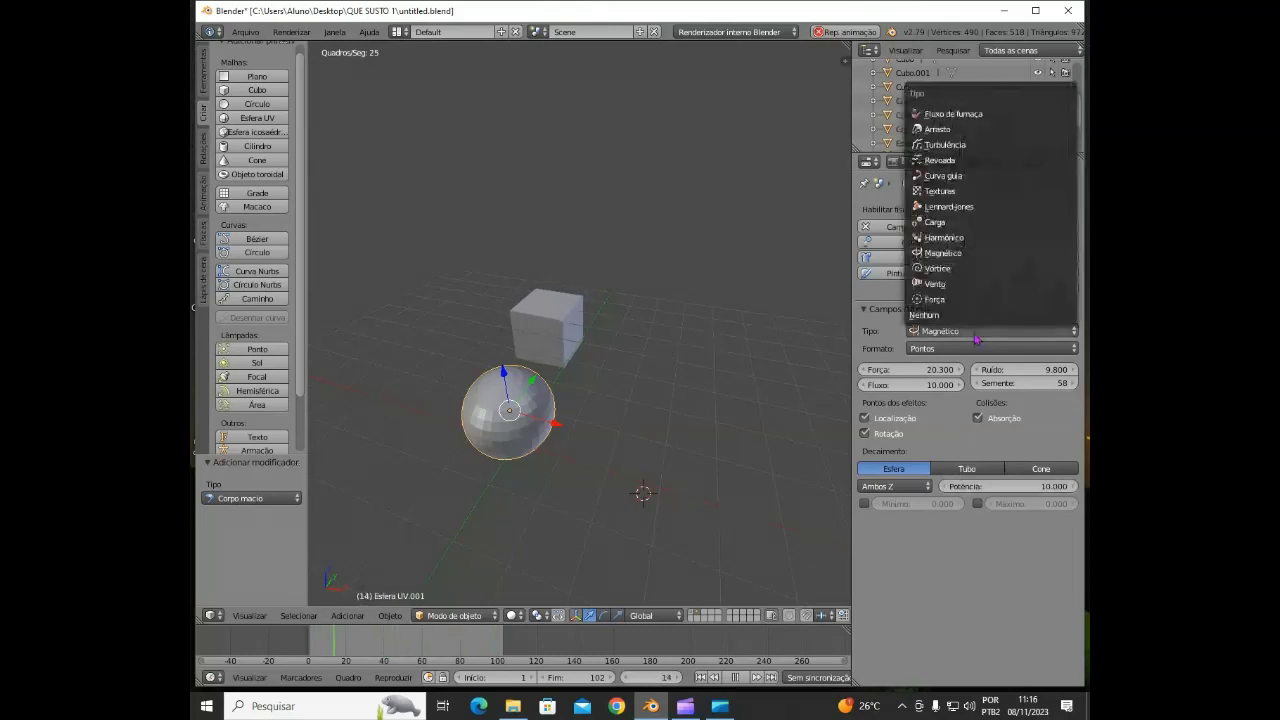
pyautogui.click(966, 269)
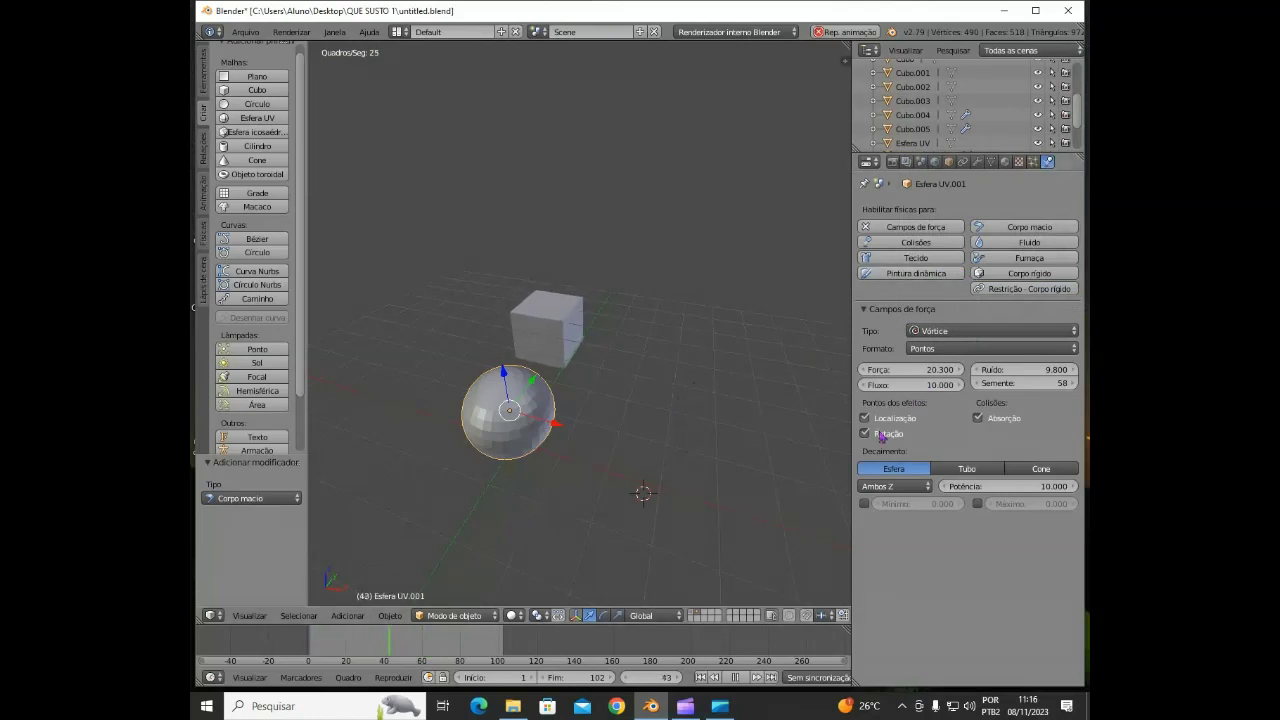
# - Set the vortex field's strength (Força) to 32.100 and its falloff shape (Decaimento) to Tubo after trying Cone
pyautogui.moveTo(928, 372); pyautogui.dragTo(976, 388)
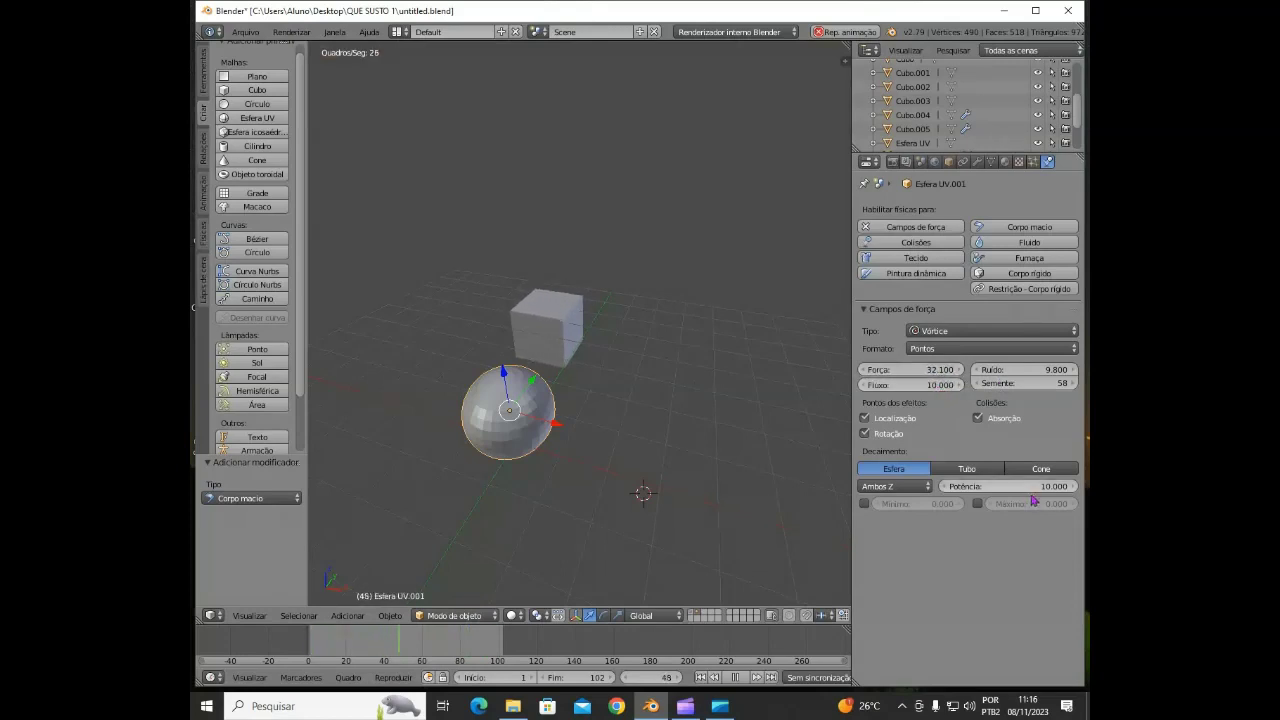
pyautogui.click(962, 470)
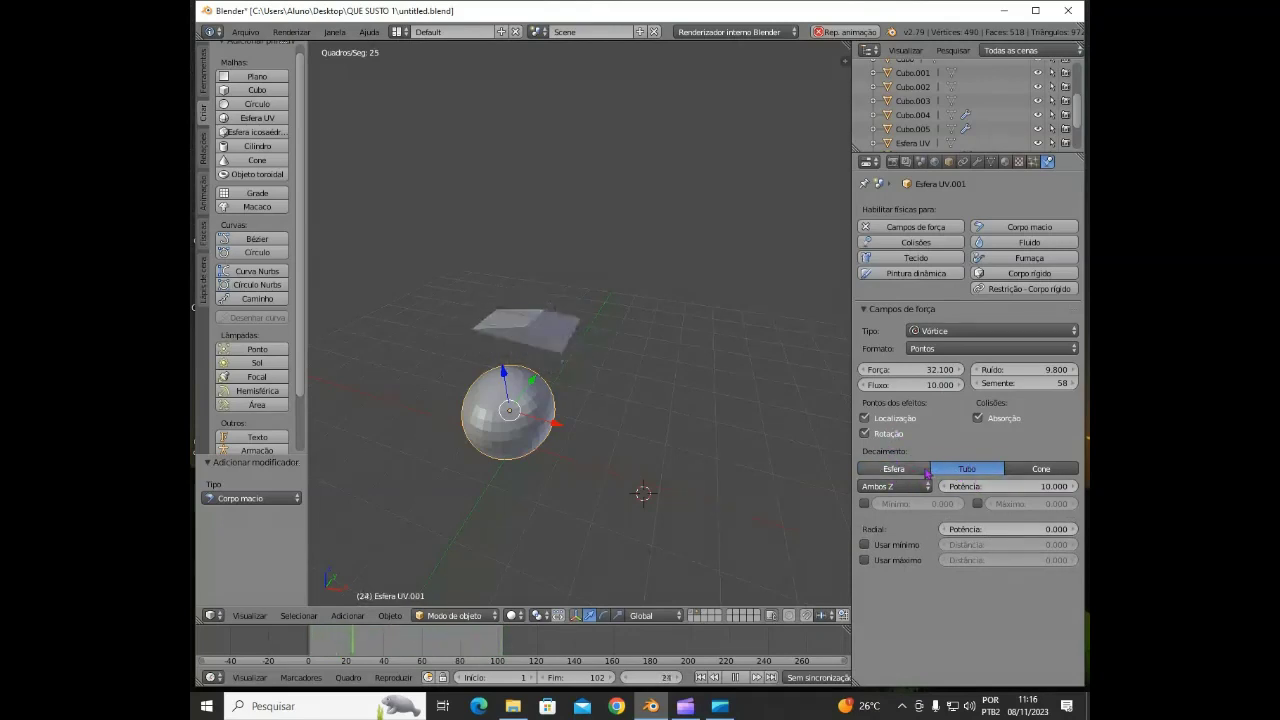
pyautogui.click(1041, 470)
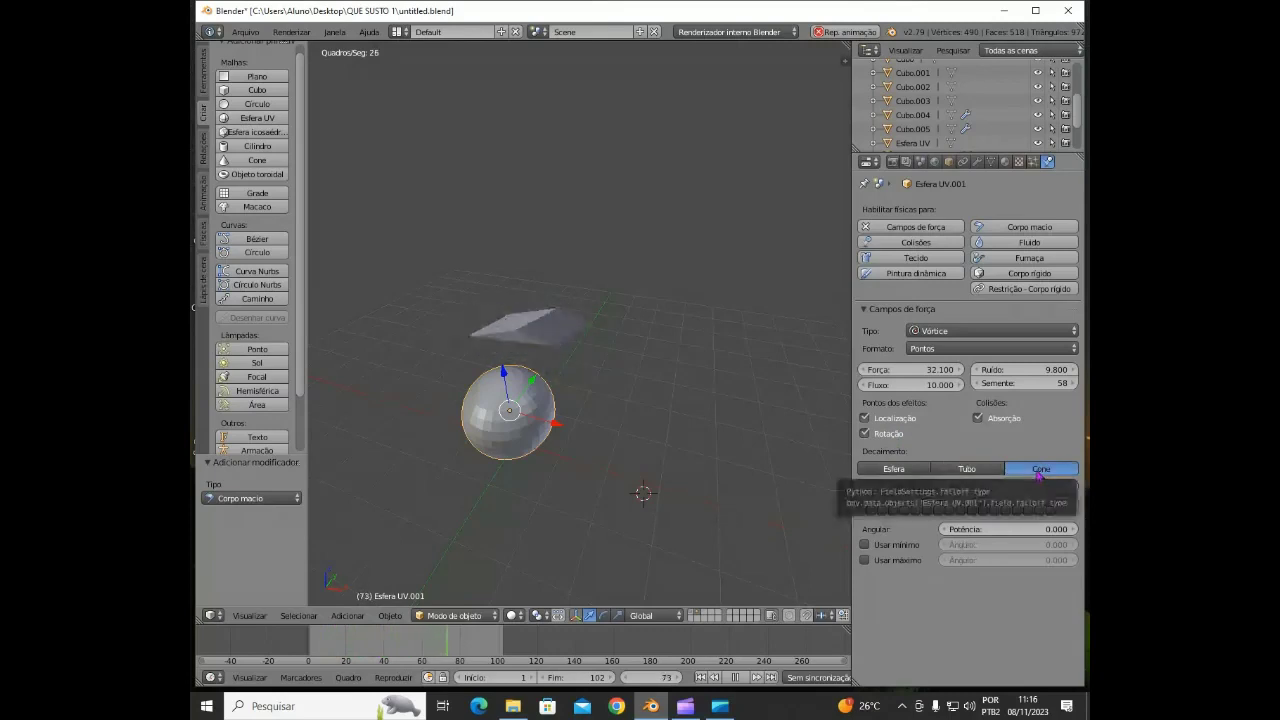
pyautogui.click(967, 469)
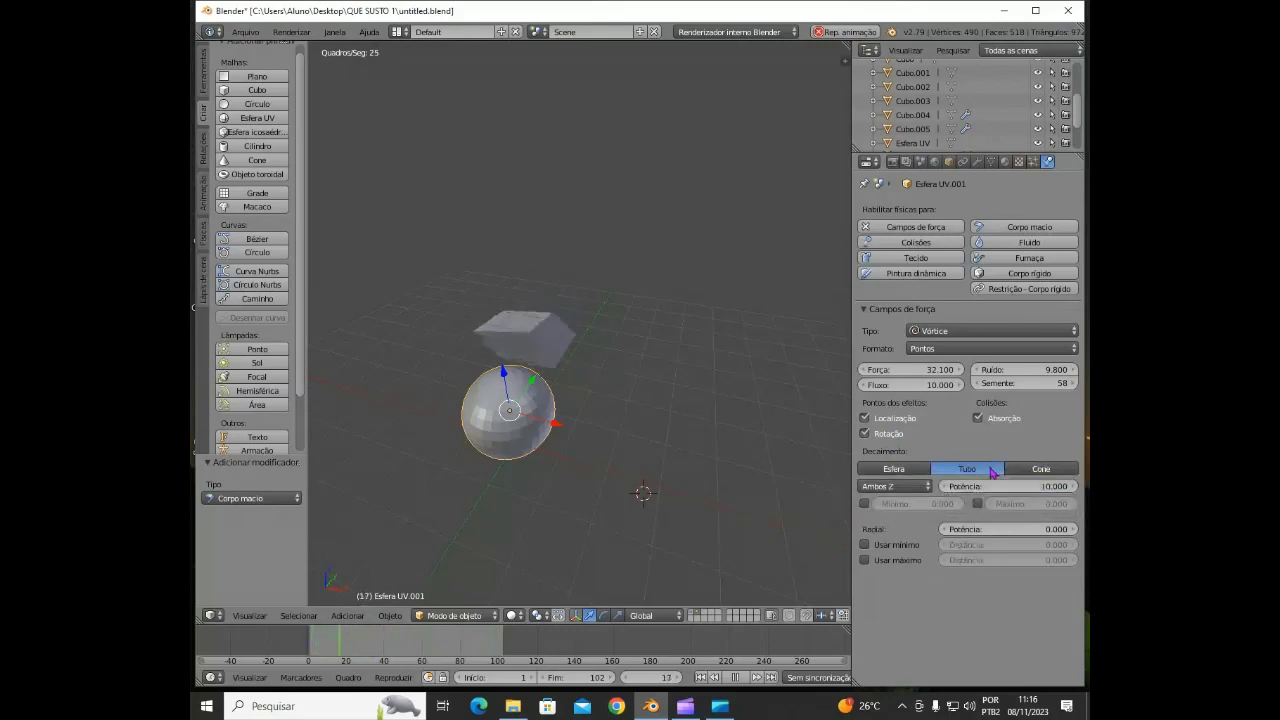
# - Set the vortex field's strength (Força) to -1.700 and its flow (Fluxo) to 1.000
pyautogui.moveTo(945, 373); pyautogui.dragTo(908, 391)
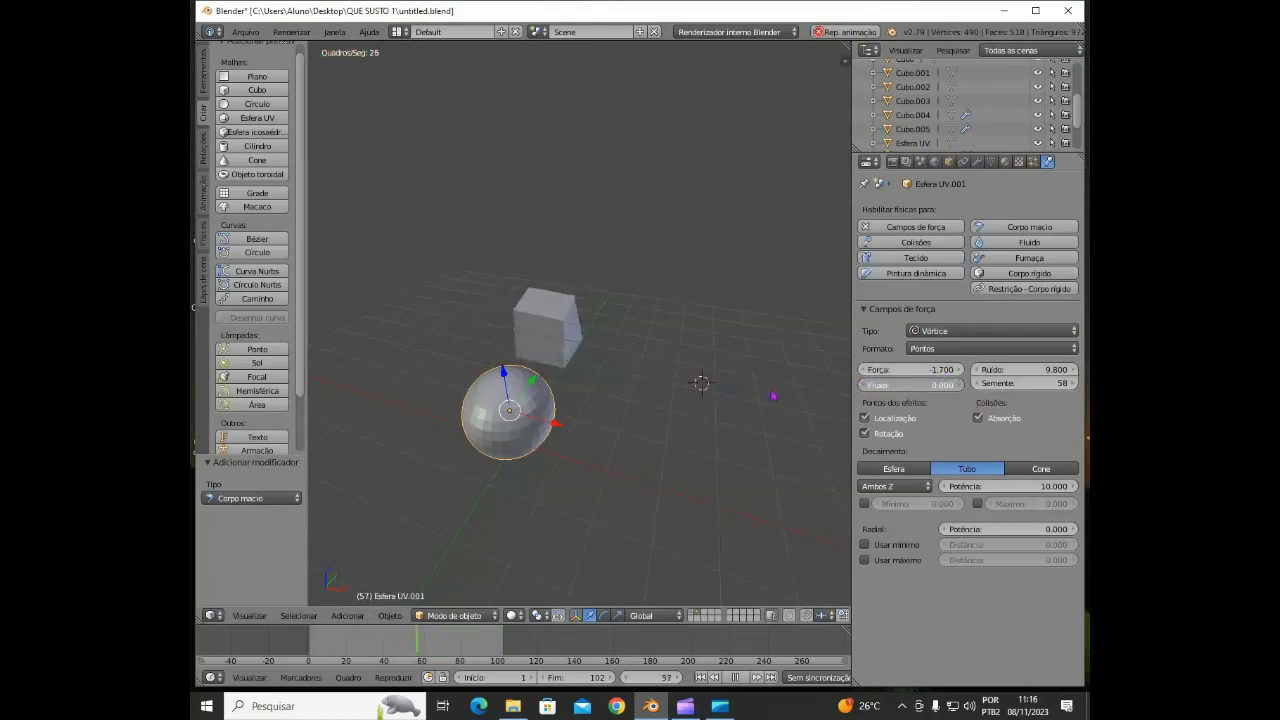
pyautogui.moveTo(671, 402); pyautogui.dragTo(686, 402)
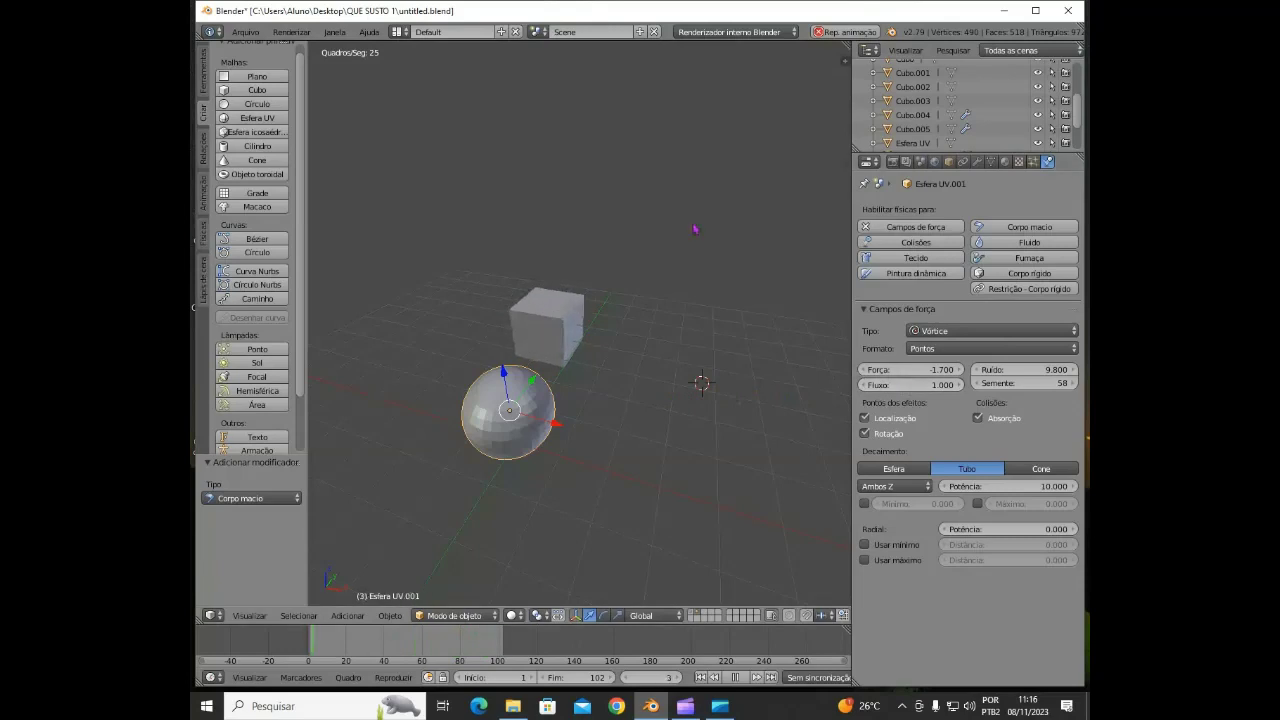
# - Try rigid body (Corpo rígido) and fluid (Fluido) physics on the cube above the sphere in place of its soft body
pyautogui.rightClick(548, 309)
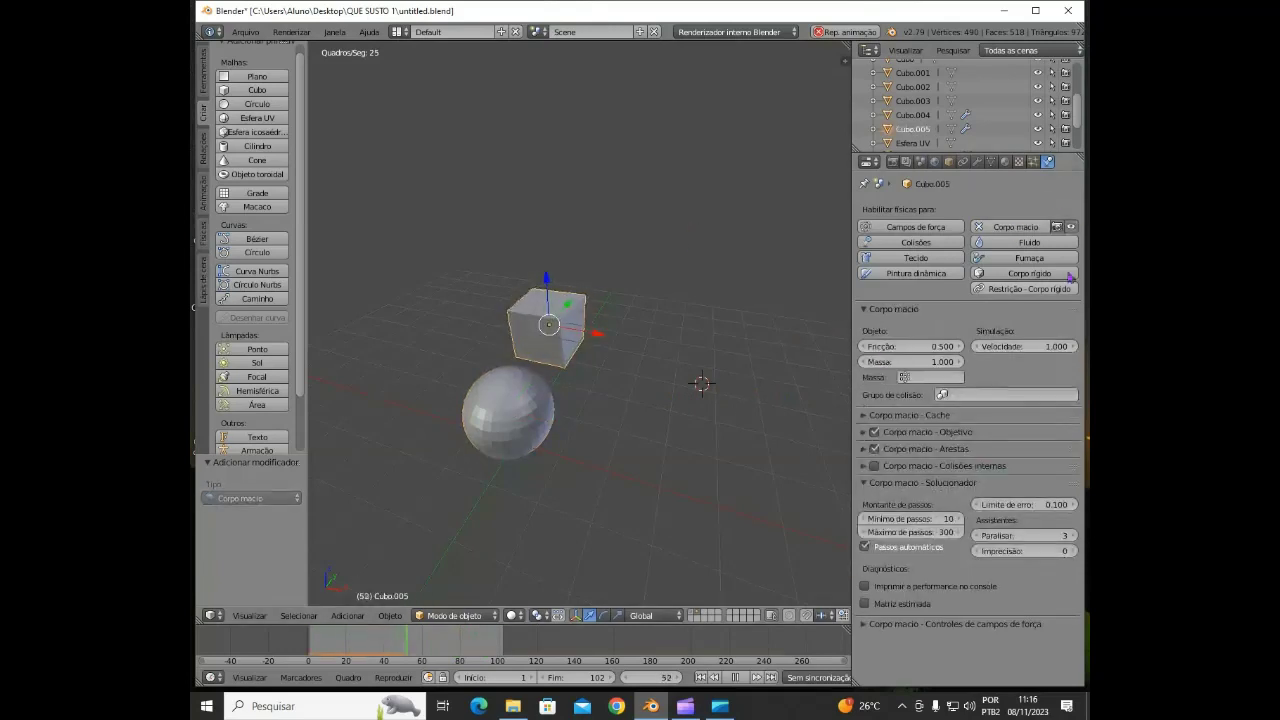
pyautogui.click(1020, 230)
pyautogui.click(1030, 274)
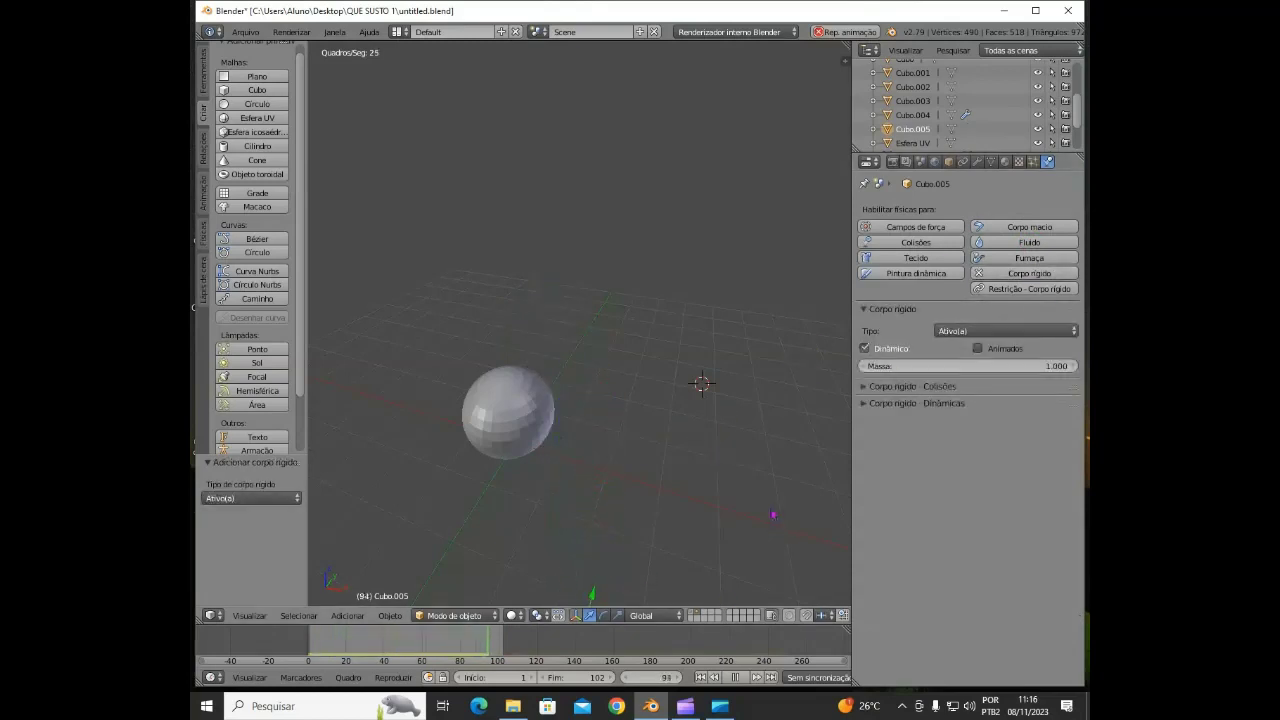
pyautogui.click(985, 273)
pyautogui.click(985, 244)
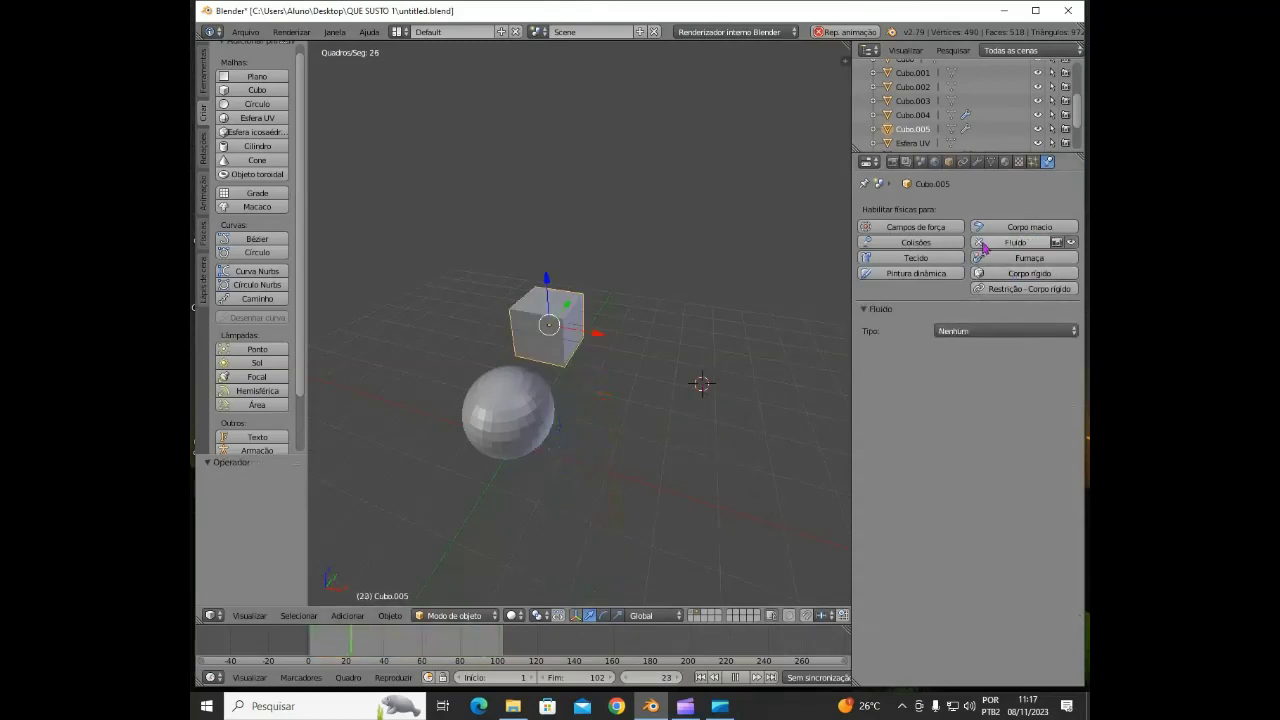
# - Replace the cube's fluid physics with soft body (Corpo macio), using friction (Fricção) 3.800 and simulation speed (Velocidade) 0.200
pyautogui.click(984, 244)
pyautogui.click(995, 229)
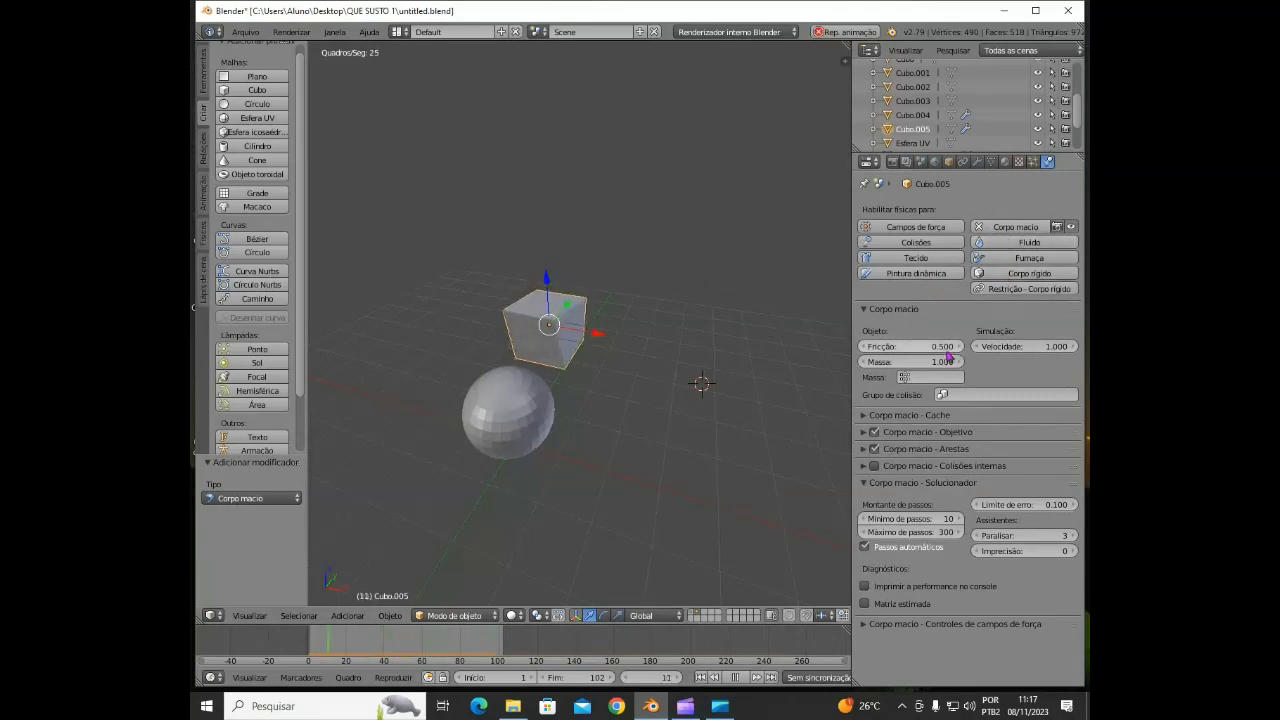
pyautogui.moveTo(920, 353); pyautogui.dragTo(950, 350)
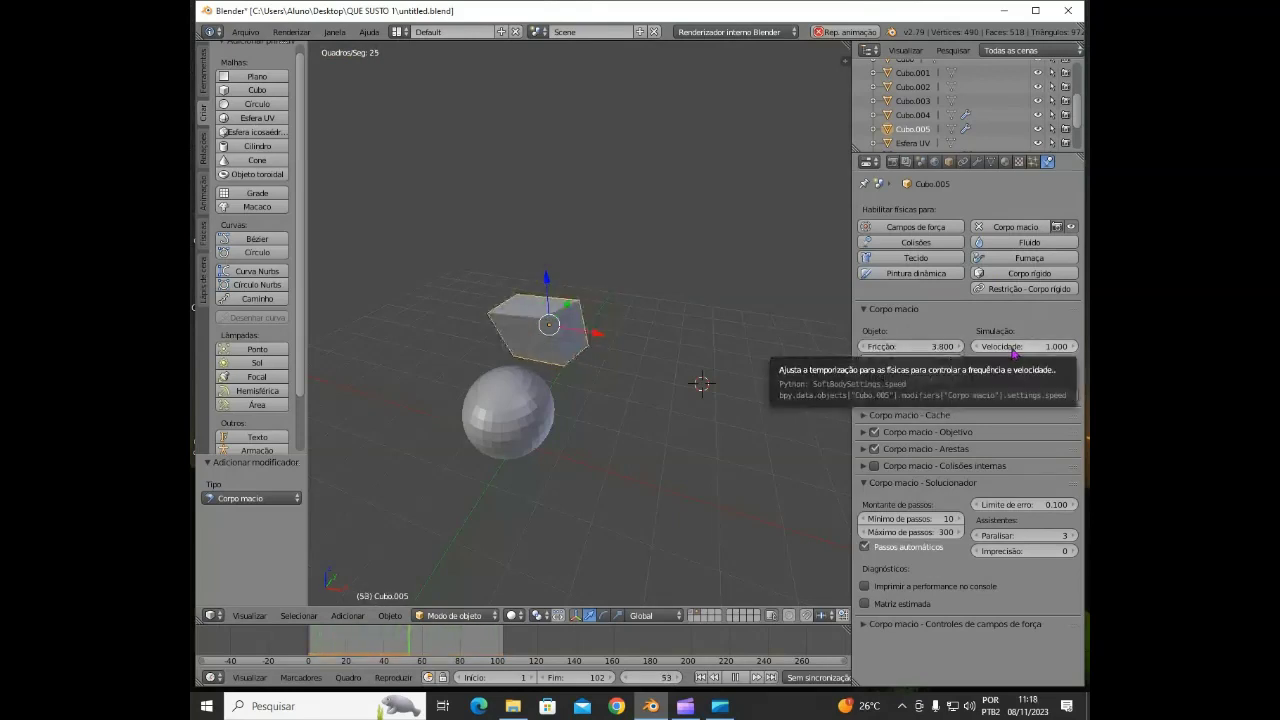
pyautogui.moveTo(1031, 350); pyautogui.dragTo(1010, 356)
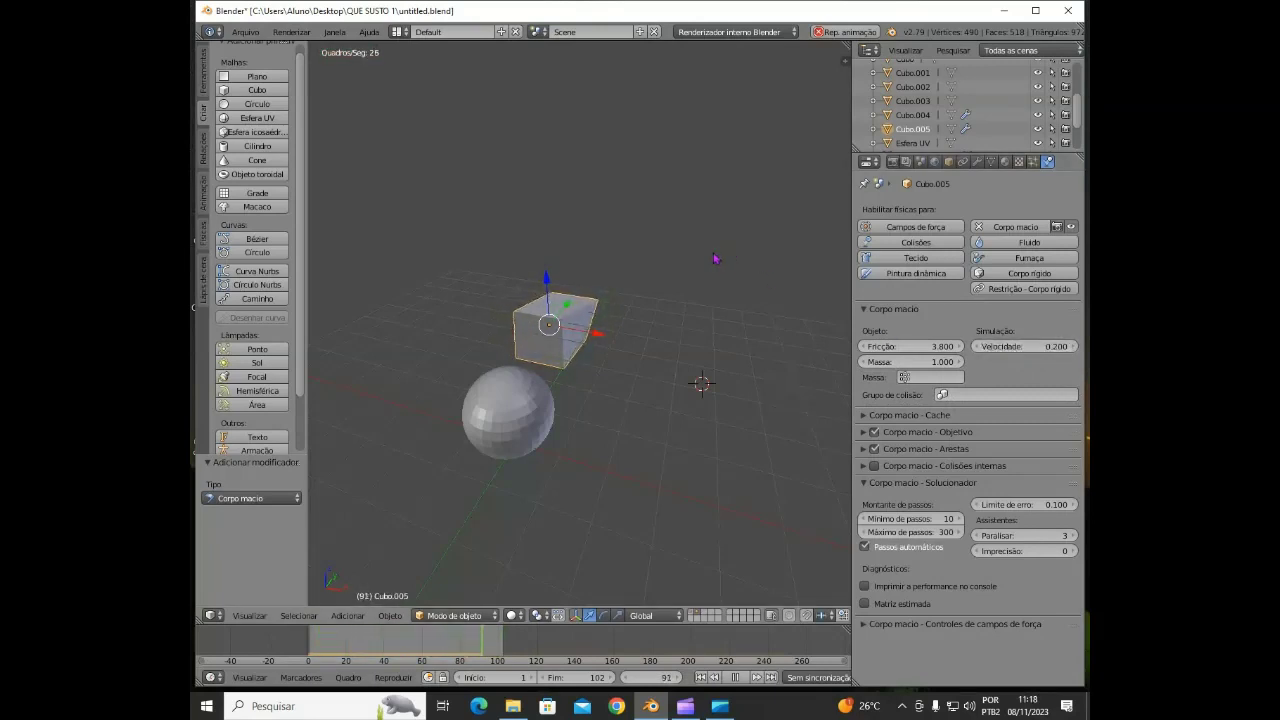
# - Select the UV sphere that carries the vortex force field
pyautogui.moveTo(723, 263); pyautogui.dragTo(710, 240, button='middle')
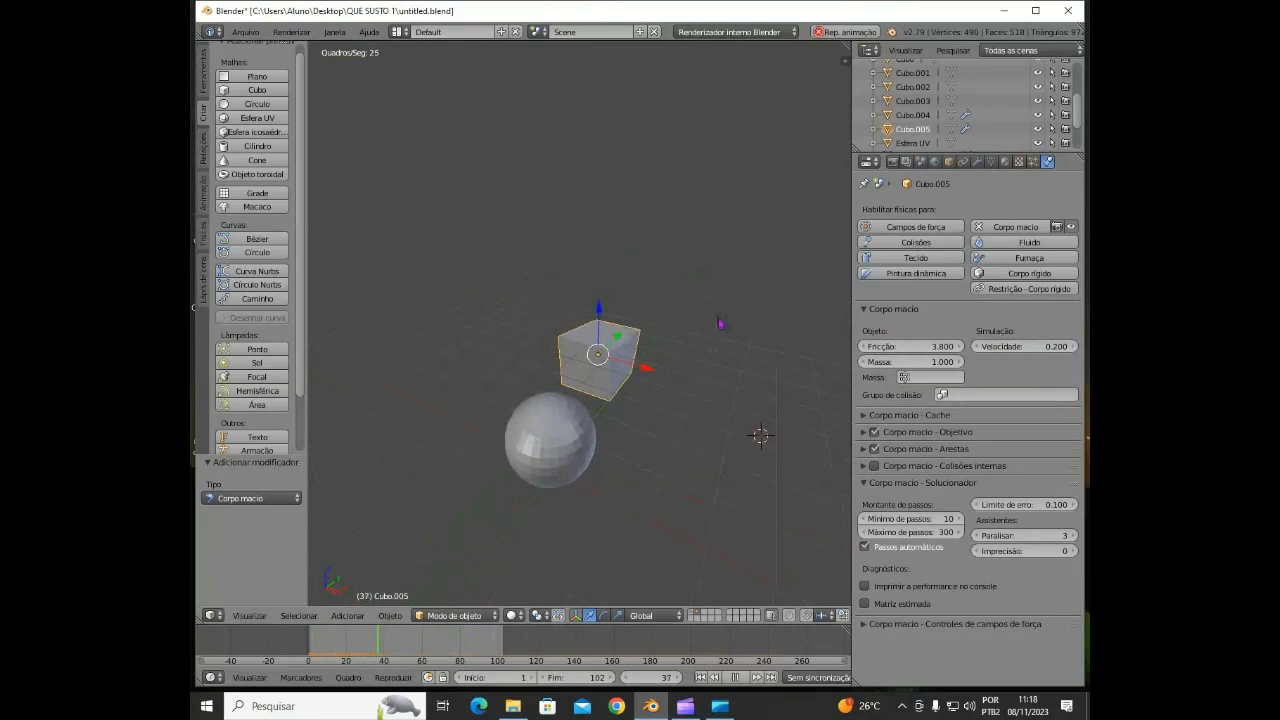
pyautogui.rightClick(533, 476)
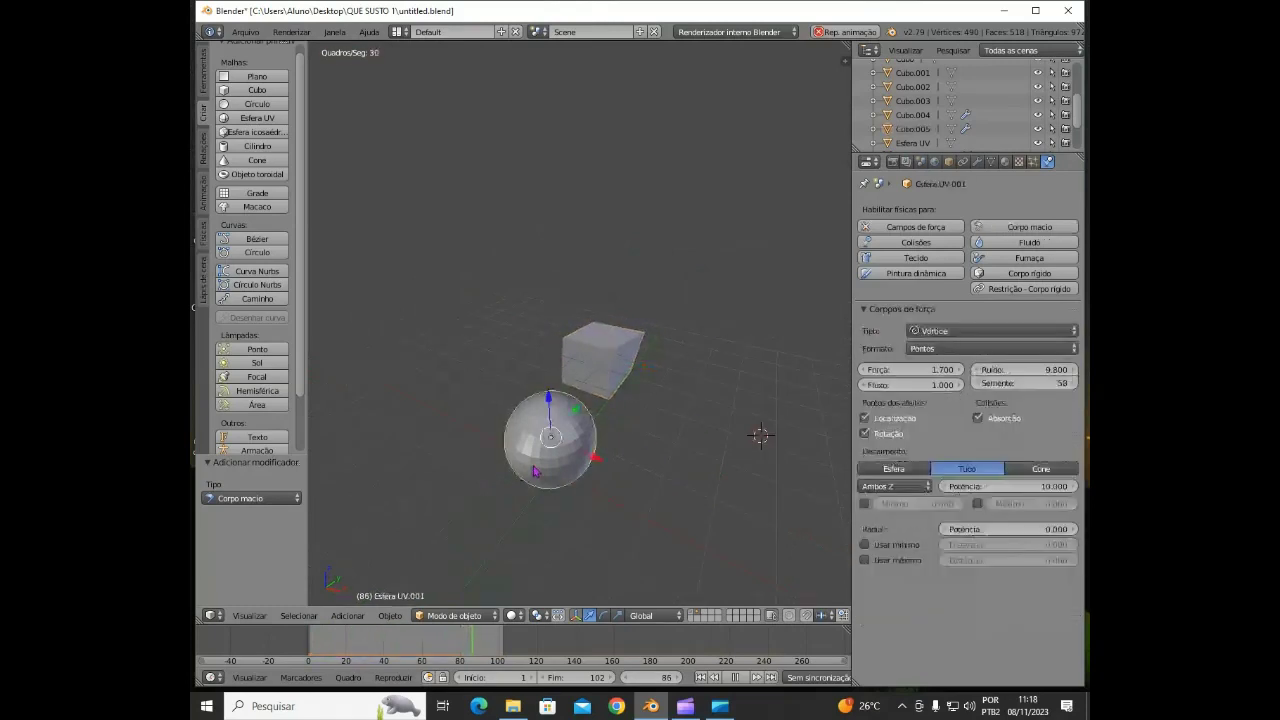